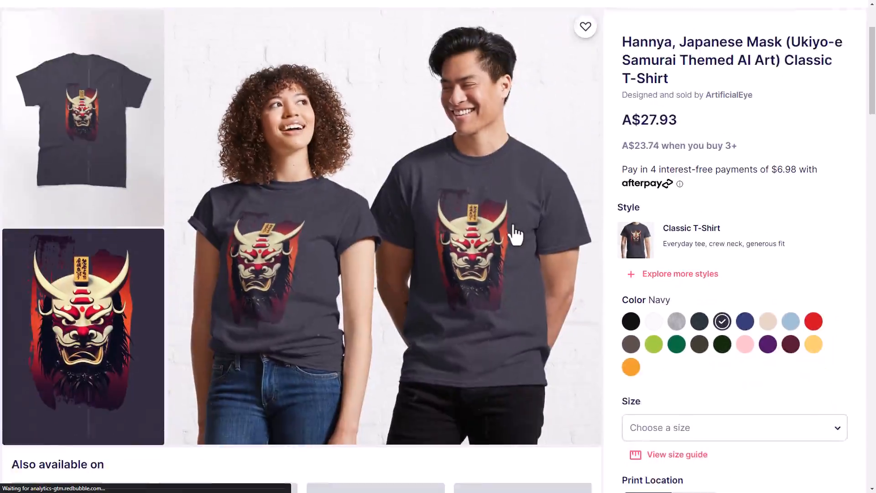
scroll(515, 235, "down", 1)
scroll(514, 235, "down", 5)
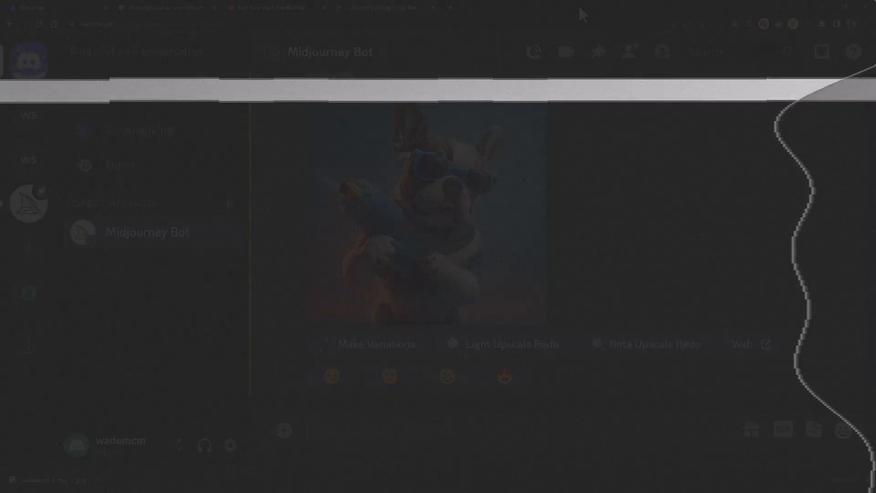
key("F11")
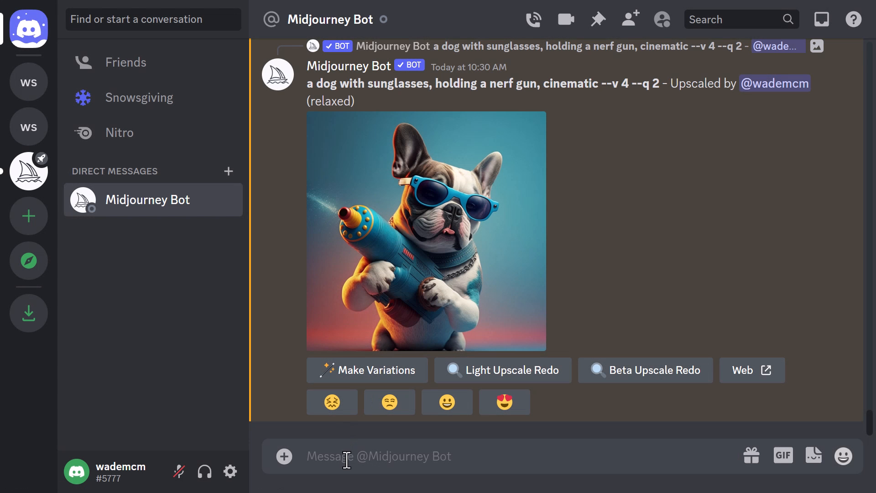
- Submit an /imagine command to Midjourney Bot with the prompt "cute dog dressed in a karate gi"
left_click(353, 458)
type("/IMAG")
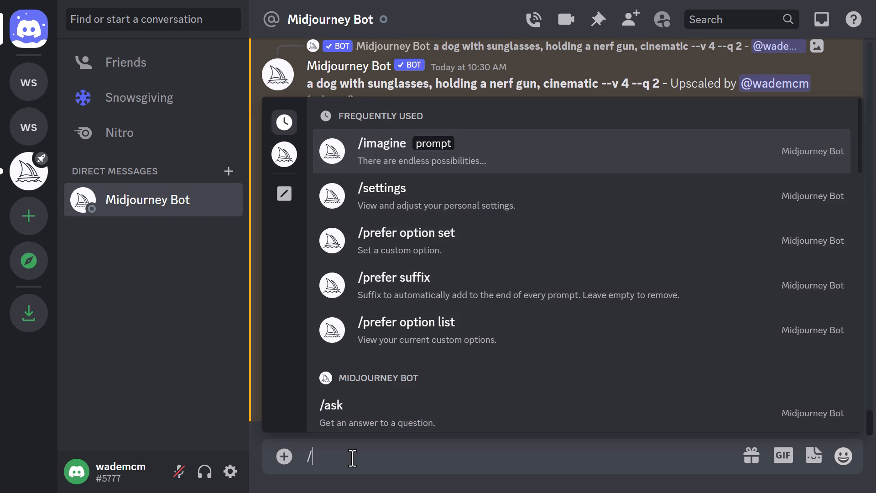
key("BackSpace")
key("BackSpace")
key("BackSpace")
key("BackSpace")
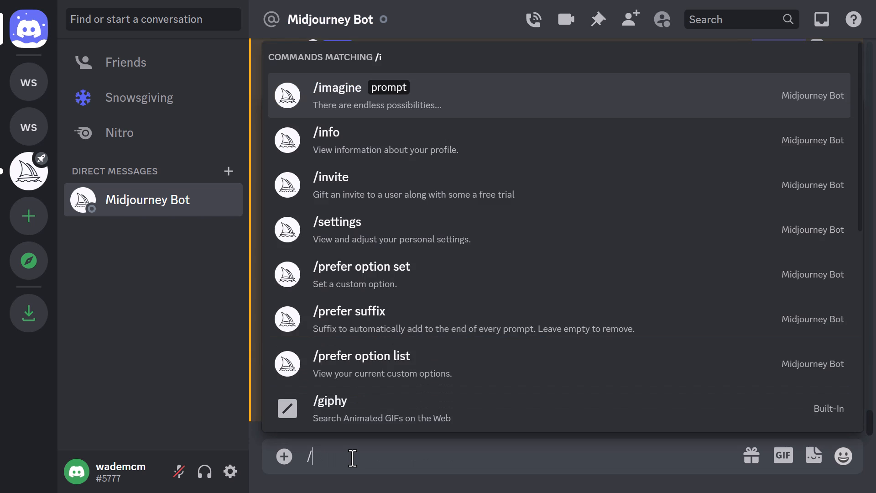
type("imagine")
key("Tab")
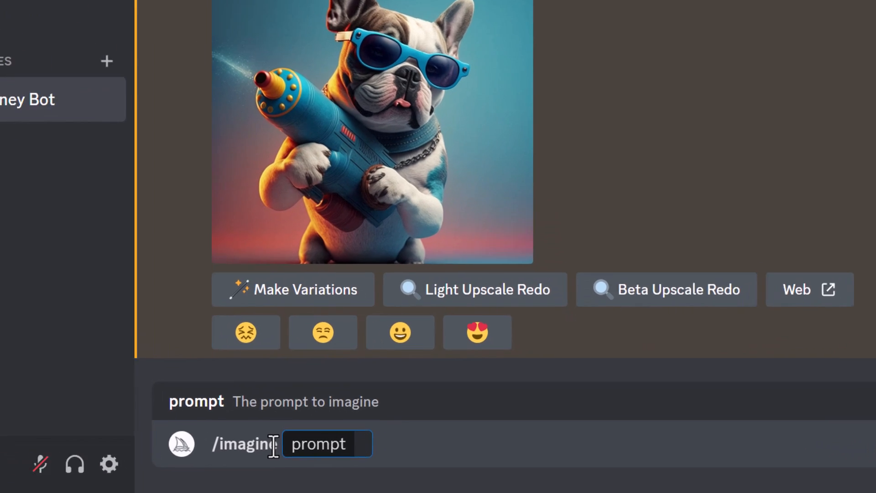
type("cute dog dressed in a karategi")
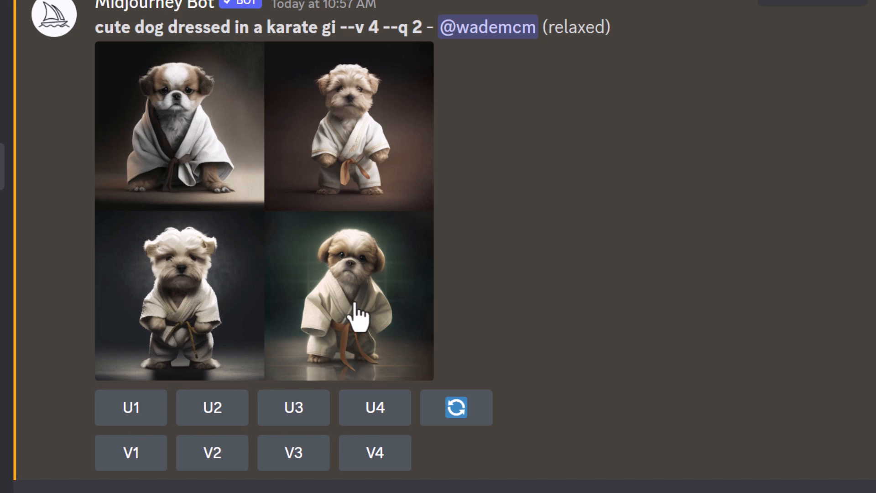
- Upscale the fourth karate dog image and open the upscaled picture's original in the browser
left_click(383, 407)
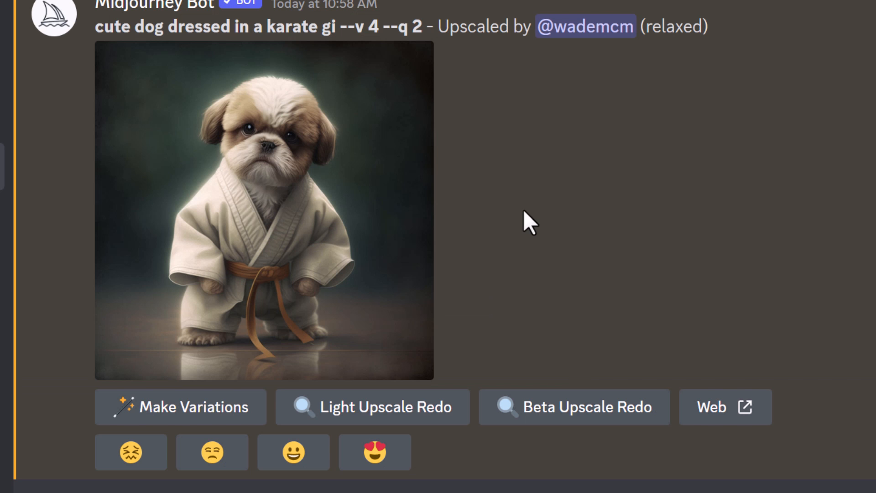
left_click(279, 186)
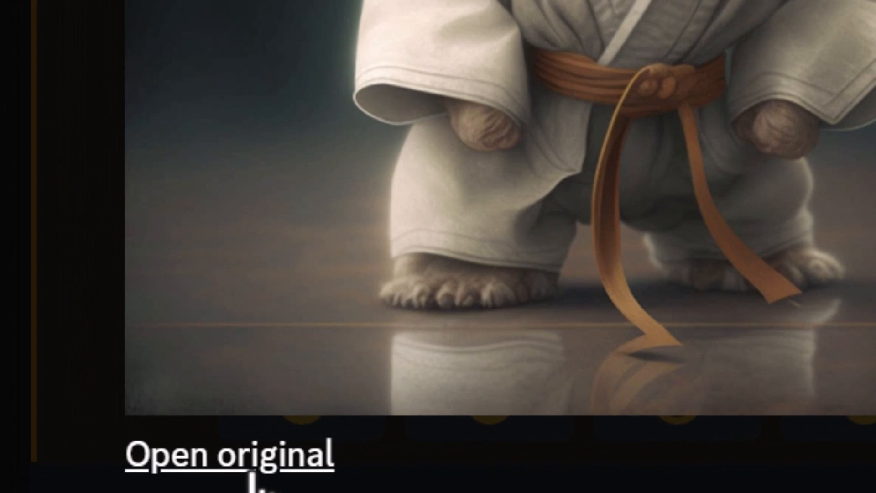
left_click(250, 463)
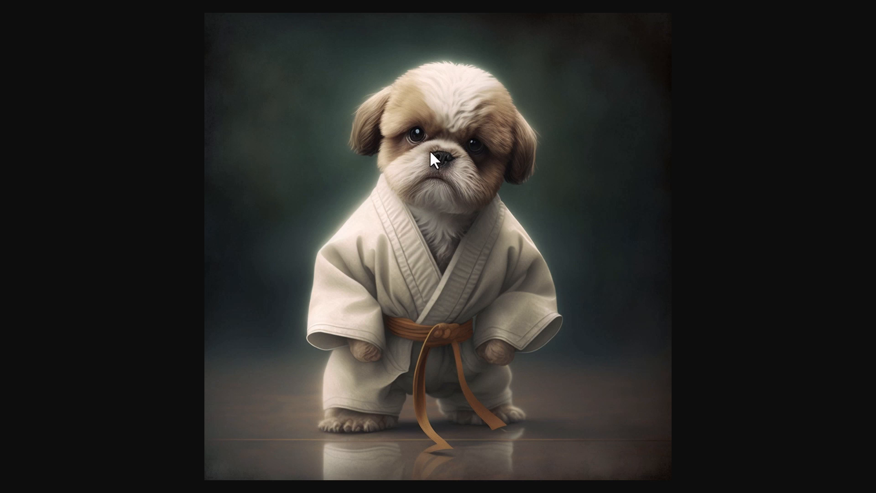
- Save the full-size karate dog image as a PNG in the Ai Upload folder, keeping the suggested file name
right_click(431, 152)
left_click(494, 176)
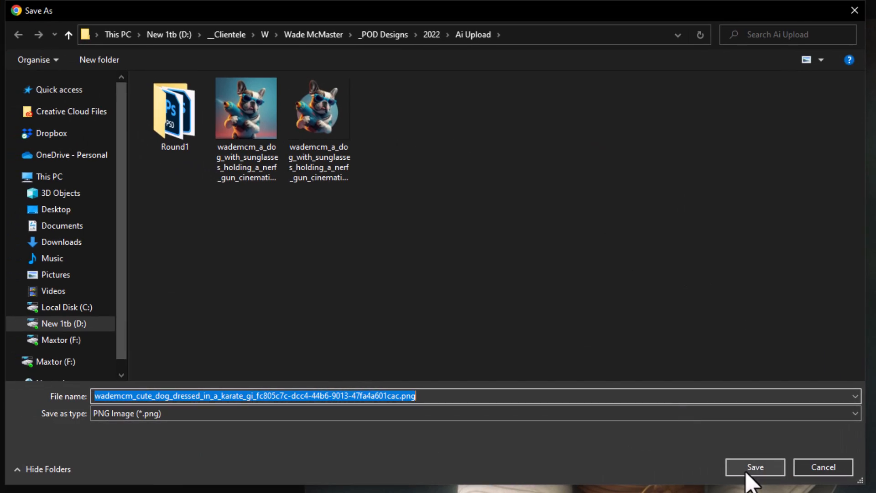
left_click(614, 487)
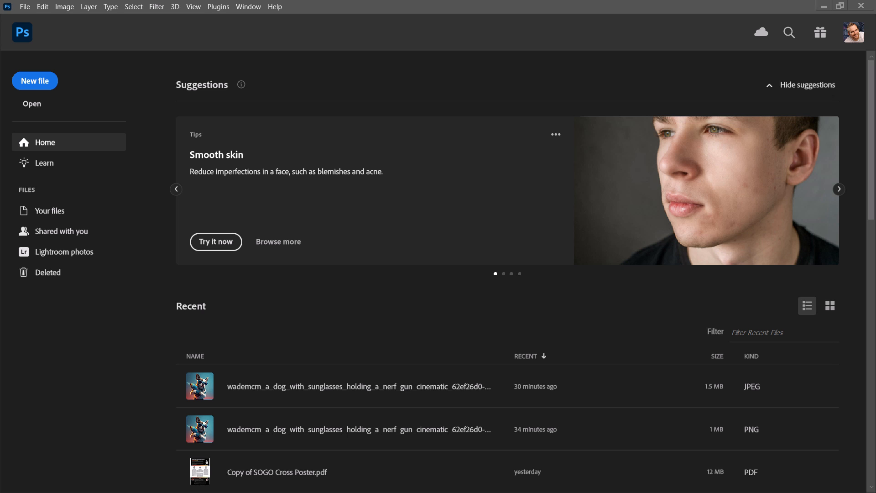
- Open the saved karate dog PNG in Photoshop
left_click(26, 6)
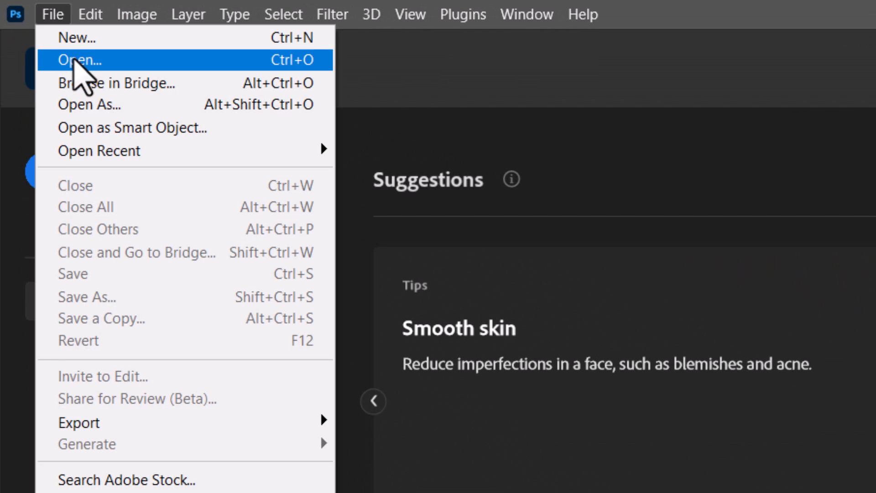
left_click(73, 60)
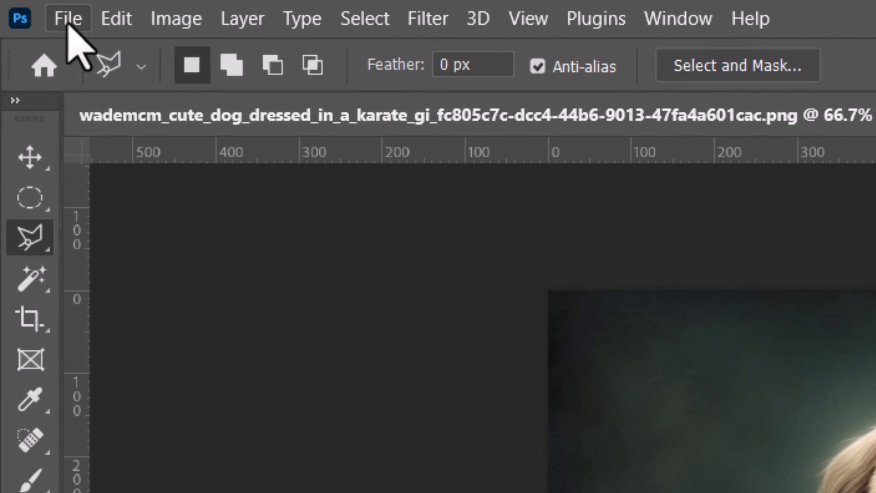
- Save a copy of the karate dog image in JPEG format under the name "dog image" in the Ai Upload folder
left_click(24, 7)
left_click(159, 410)
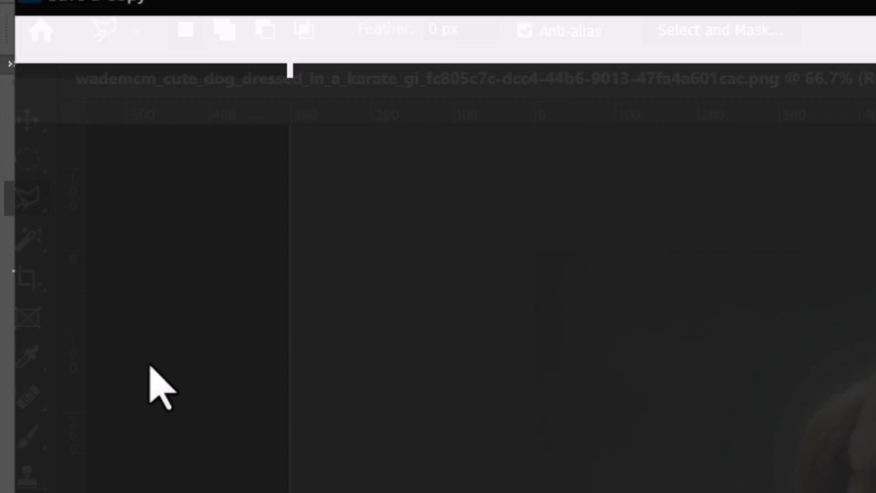
left_click(191, 317)
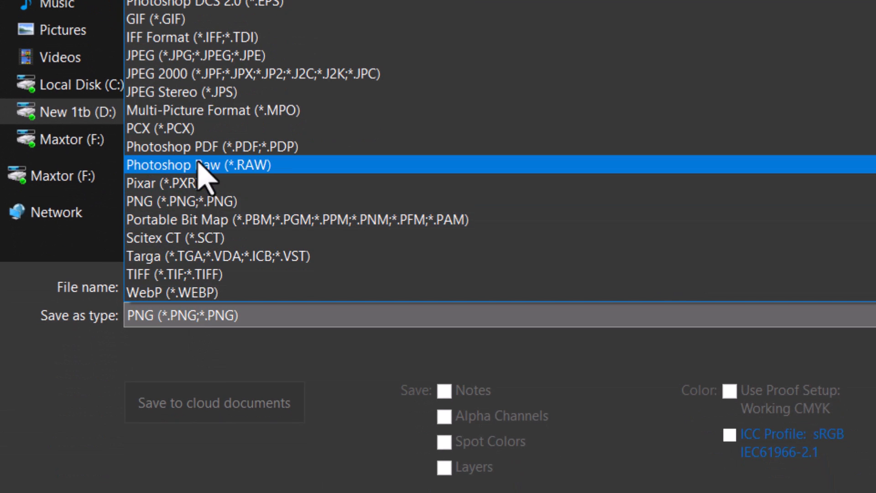
left_click(213, 56)
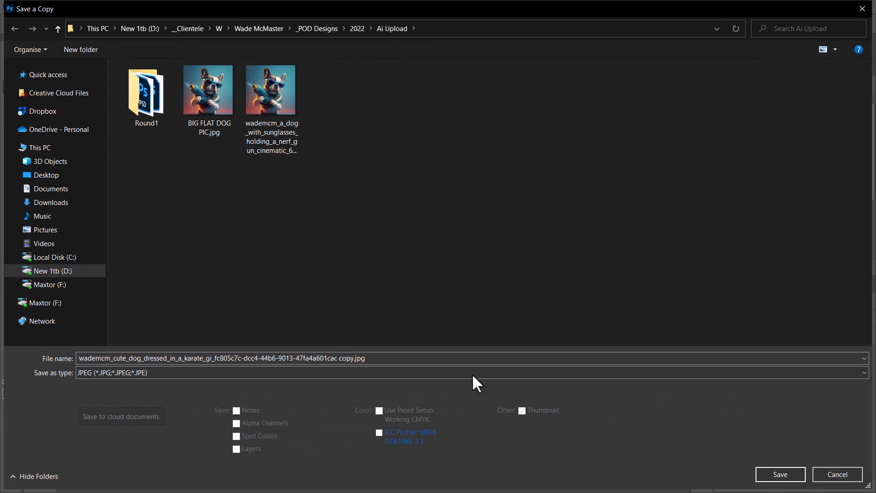
left_click(475, 360)
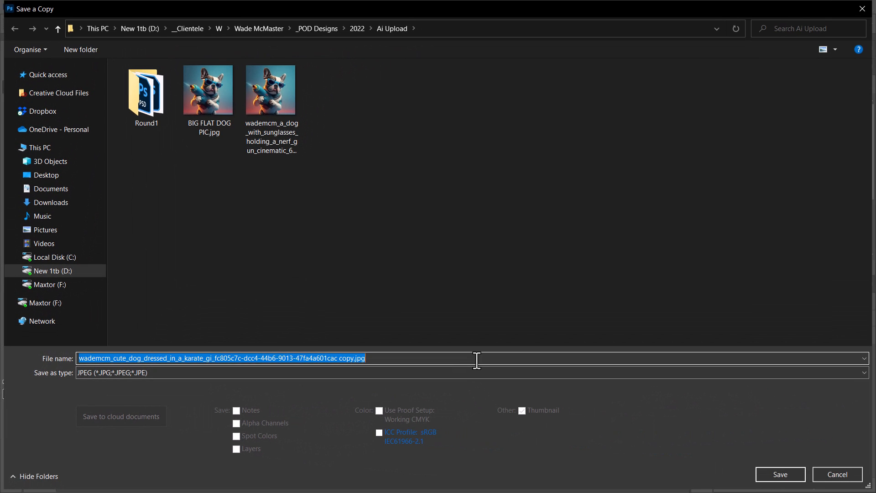
type("dog image")
key("Return")
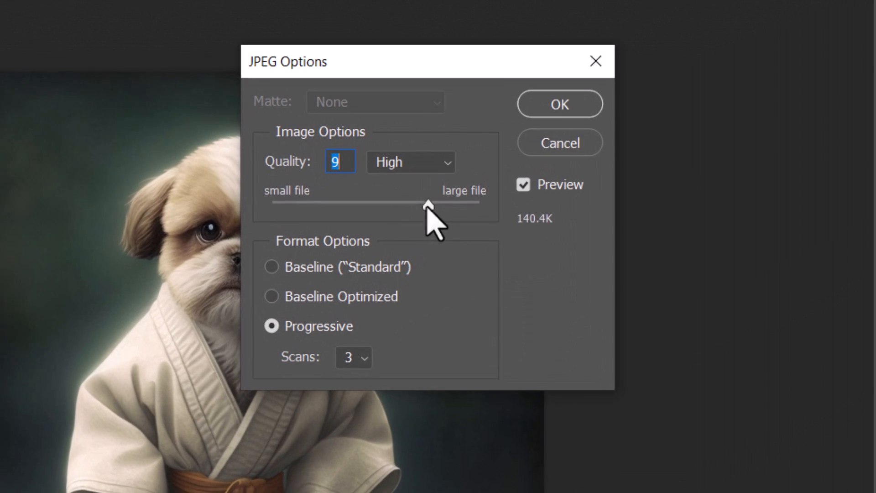
- Set the JPEG quality to 12 (Maximum), complete the export, and close the PNG document
left_click_drag(446, 182, 484, 182)
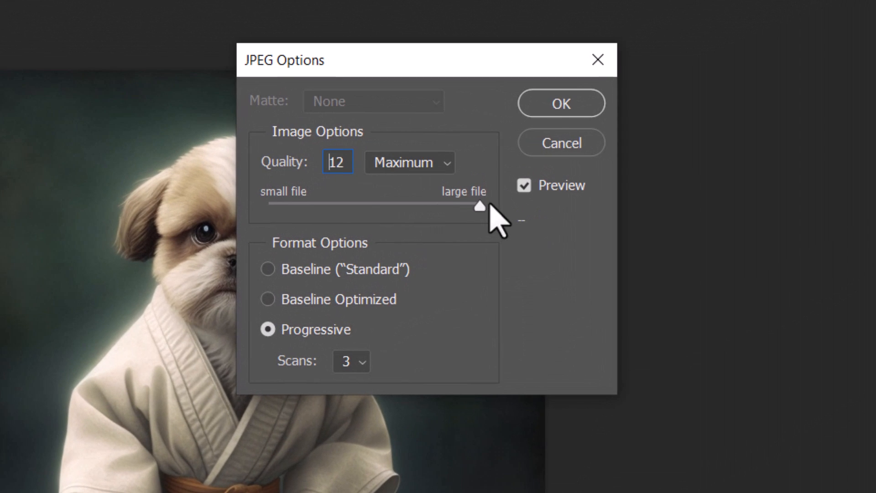
left_click(530, 115)
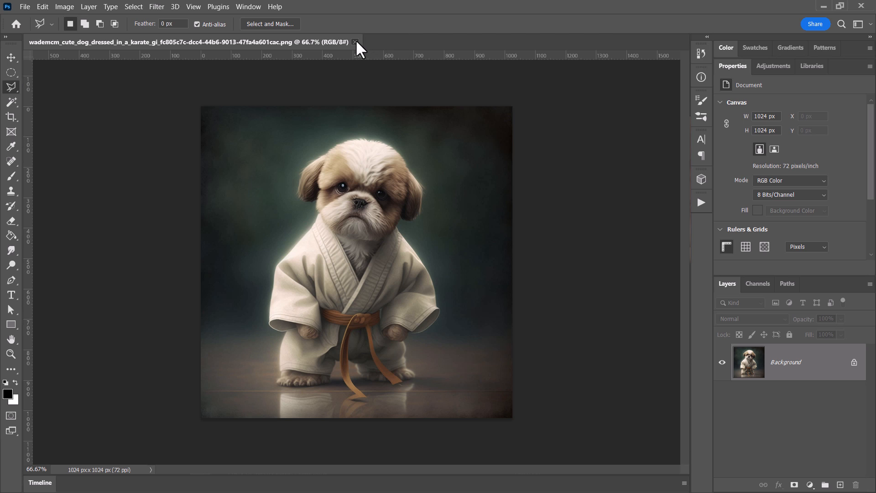
left_click(355, 42)
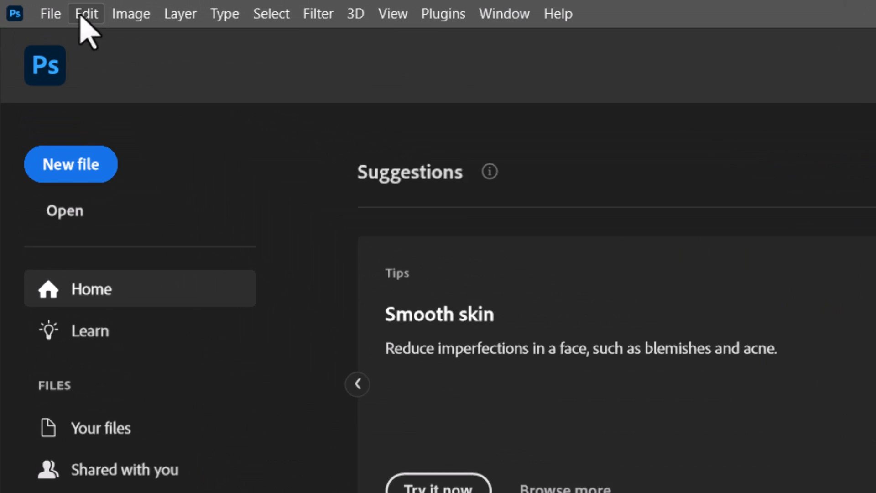
- Set JPEG handling in the Camera Raw preferences to "Automatically open all supported JPEGs" and accept the change
left_click(84, 17)
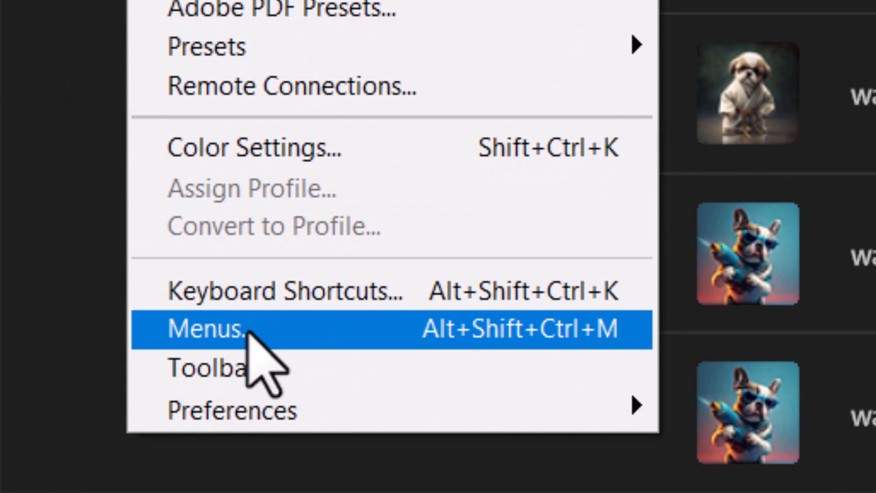
mouse_move(254, 408)
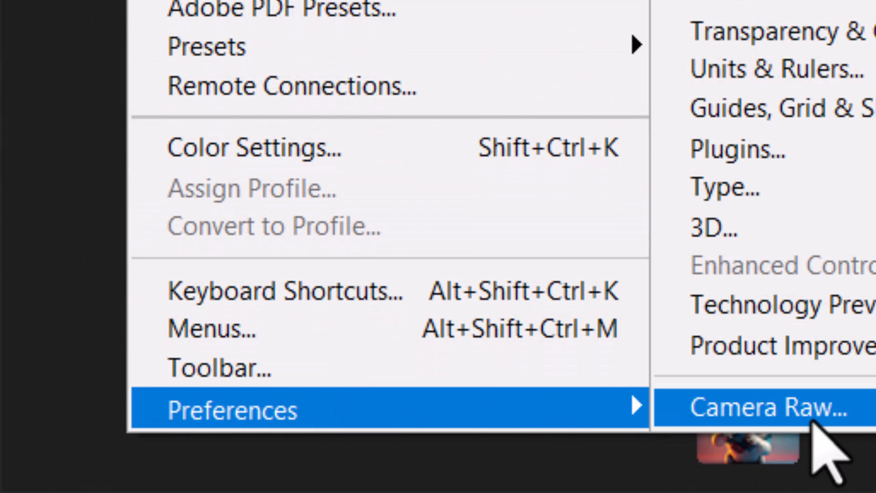
left_click(814, 422)
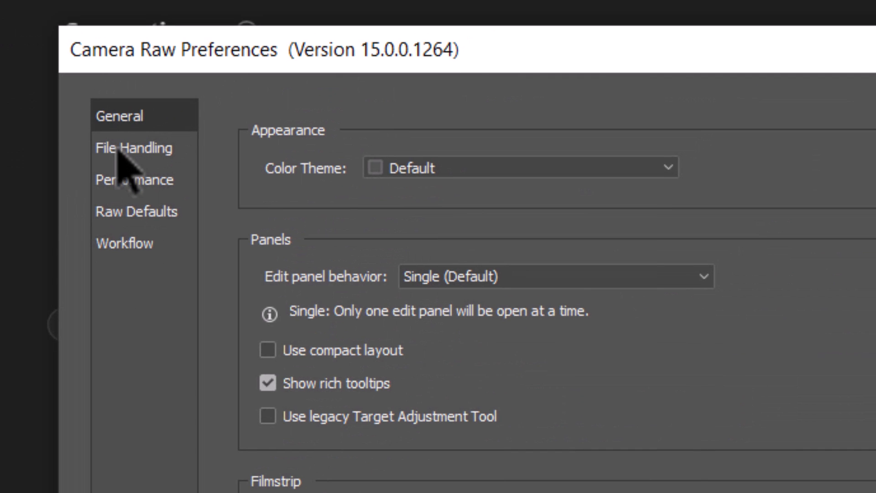
left_click(124, 153)
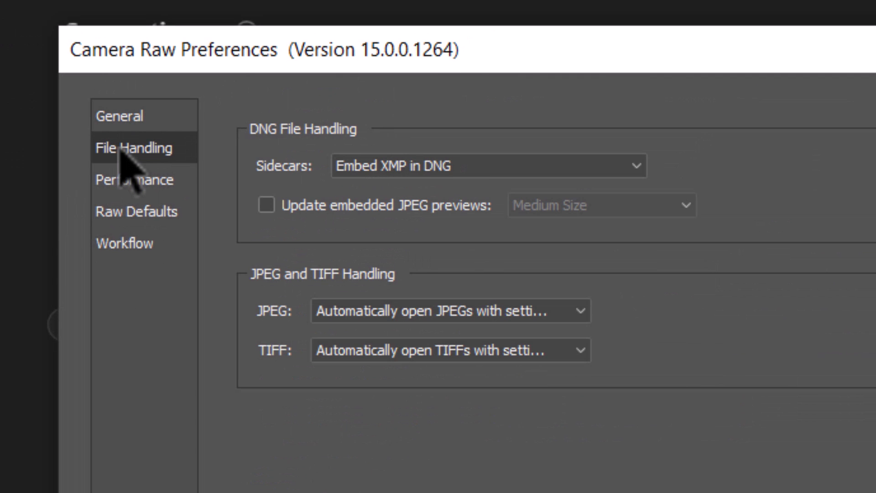
left_click(376, 314)
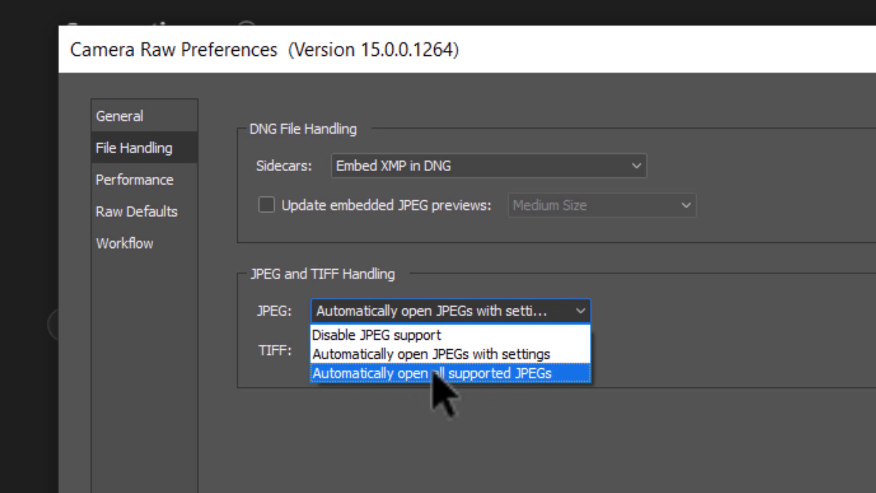
left_click(502, 372)
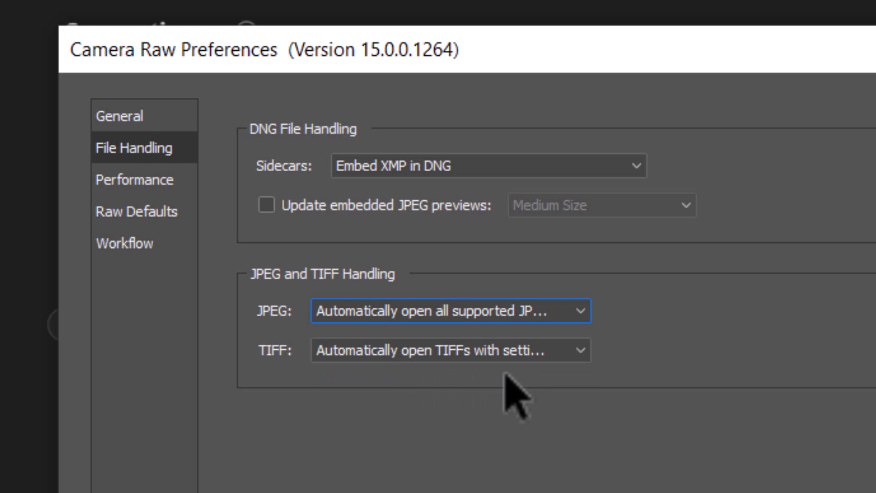
left_click(771, 120)
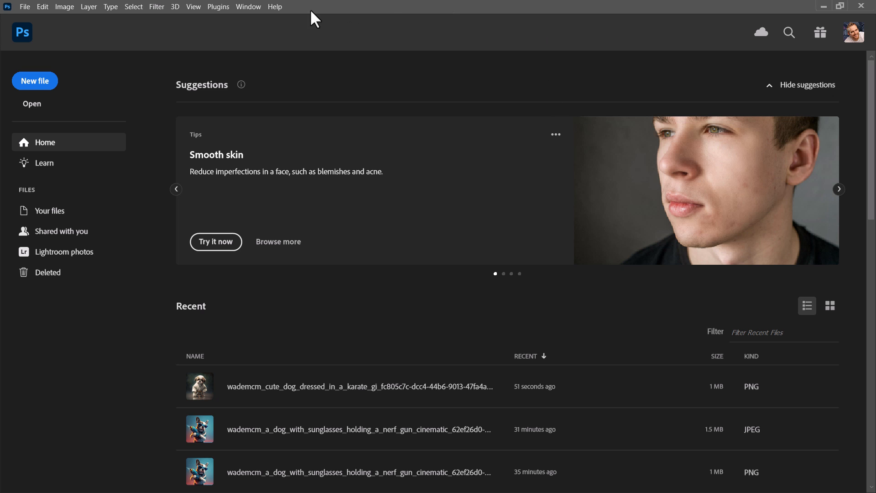
- Open "dog image.jpg" from the Ai Upload folder so it loads in Camera Raw
left_click(27, 8)
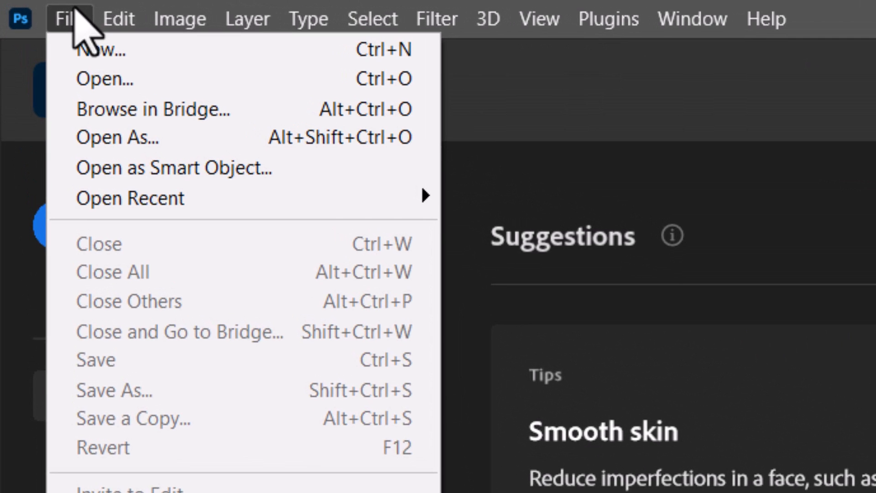
mouse_move(35, 12)
mouse_move(68, 19)
left_click(85, 77)
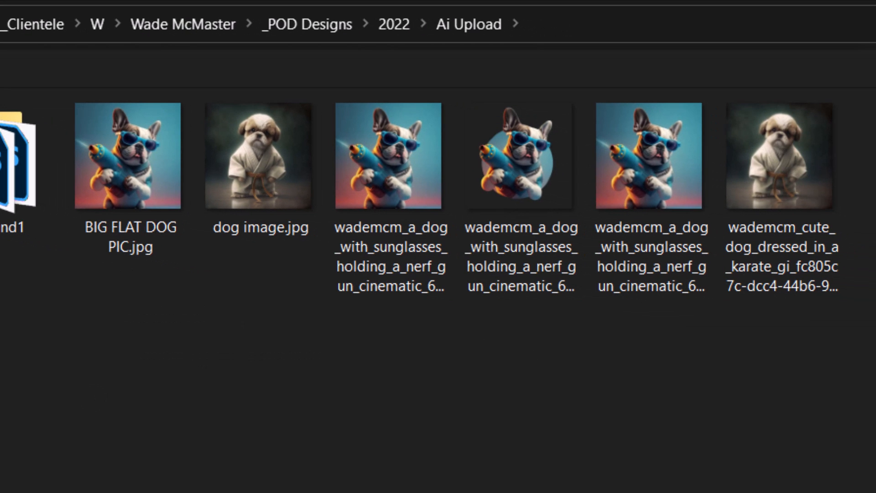
left_click(277, 229)
double_click(278, 230)
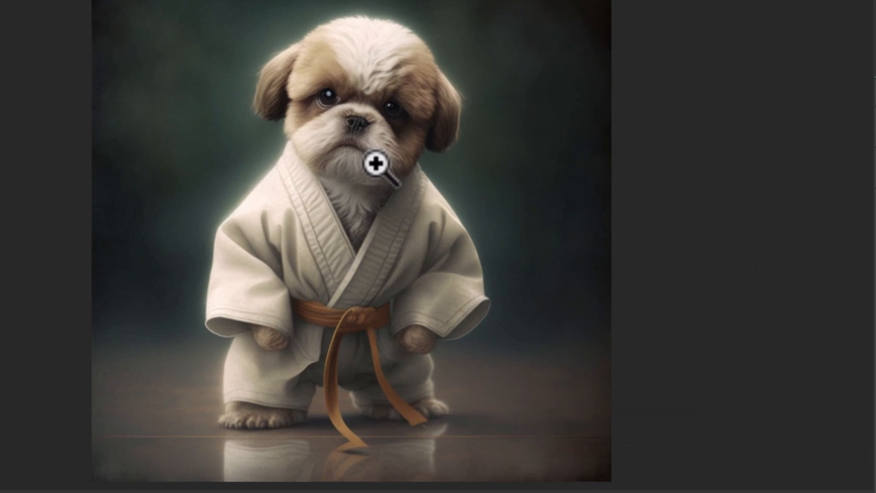
- Enhance the dog image with Super Resolution, checking the fur around the muzzle in the preview before running it
right_click(375, 163)
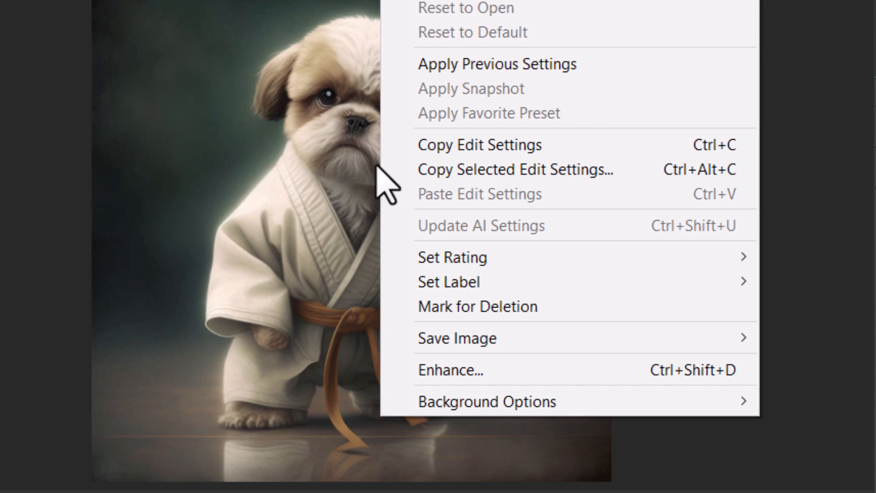
left_click(486, 378)
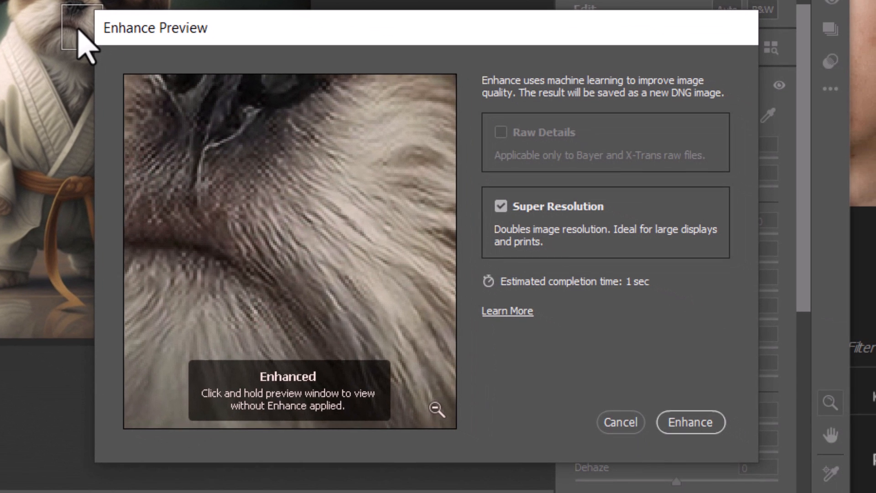
left_click_drag(329, 213, 220, 347)
left_click_drag(254, 274, 373, 146)
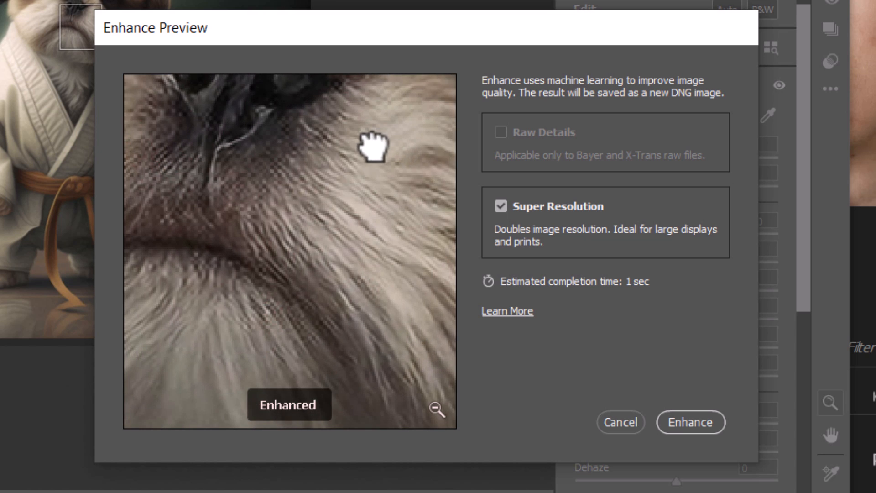
left_click_drag(251, 229, 322, 190)
left_click_drag(215, 274, 274, 265)
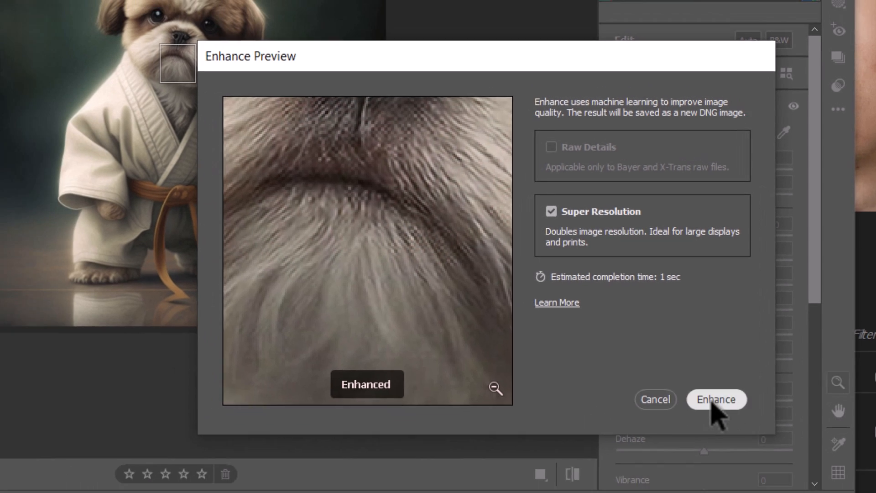
left_click(689, 425)
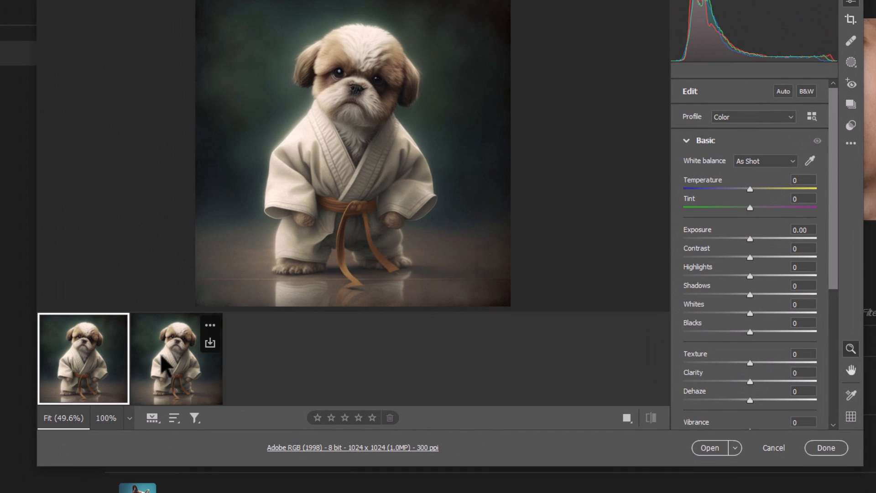
- Compare the pixel dimensions of the original and enhanced images, and open the enhanced version as a normal document
left_click(163, 360)
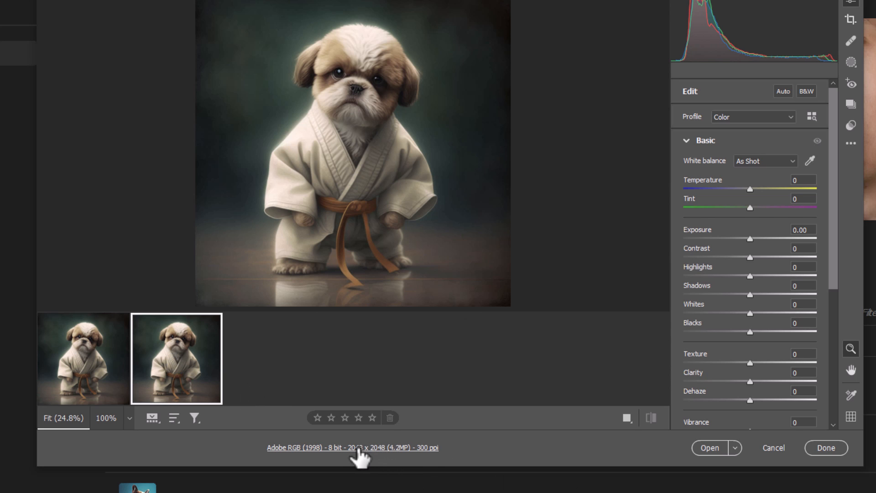
left_click(71, 352)
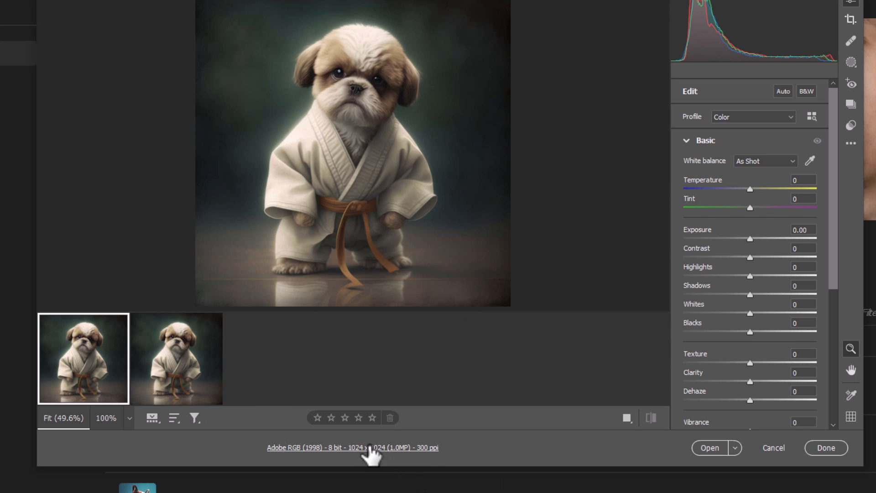
left_click(147, 360)
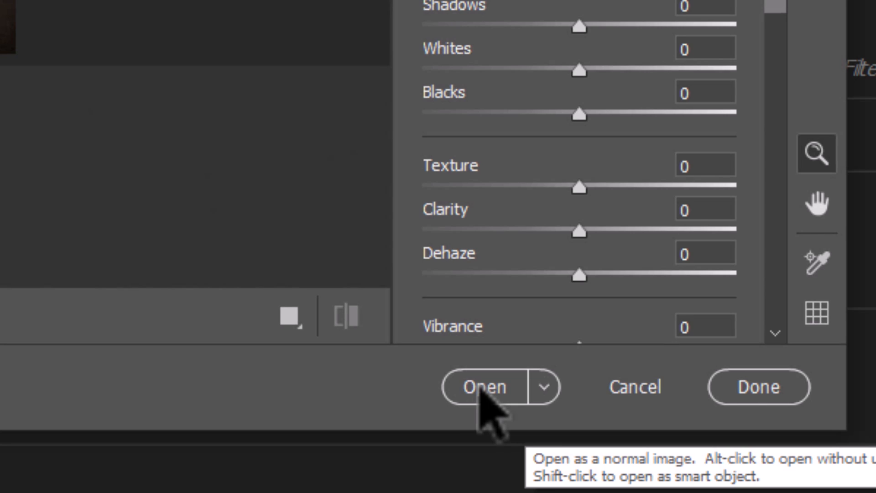
left_click(480, 388)
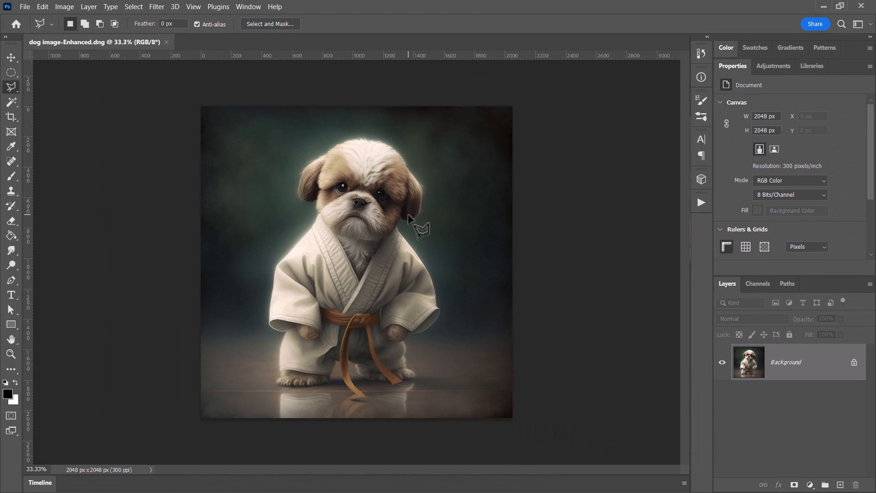
- Set the enhanced image's width to 6500 pixels in Image Size, with proportions linked
key("z")
left_click_drag(362, 171, 403, 222)
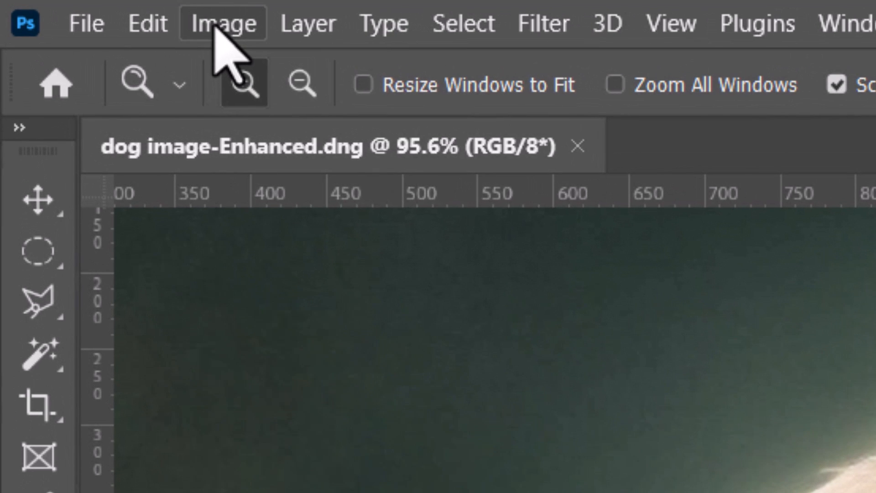
left_click(148, 17)
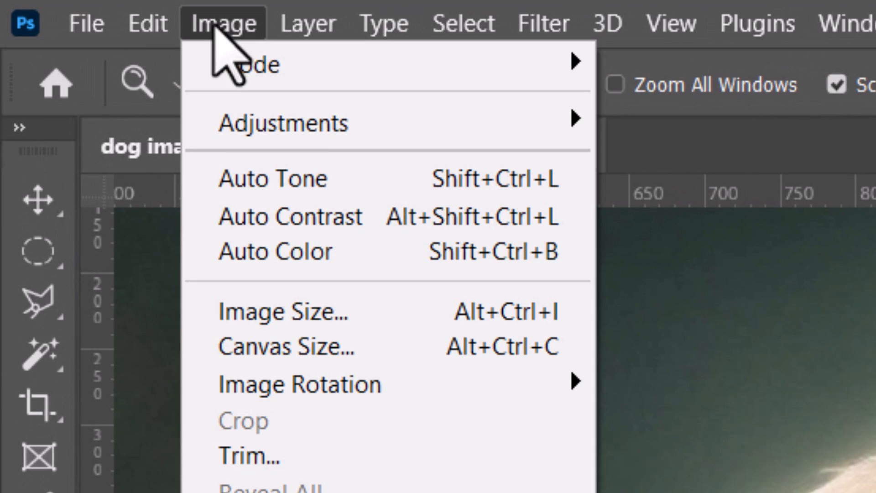
left_click(304, 310)
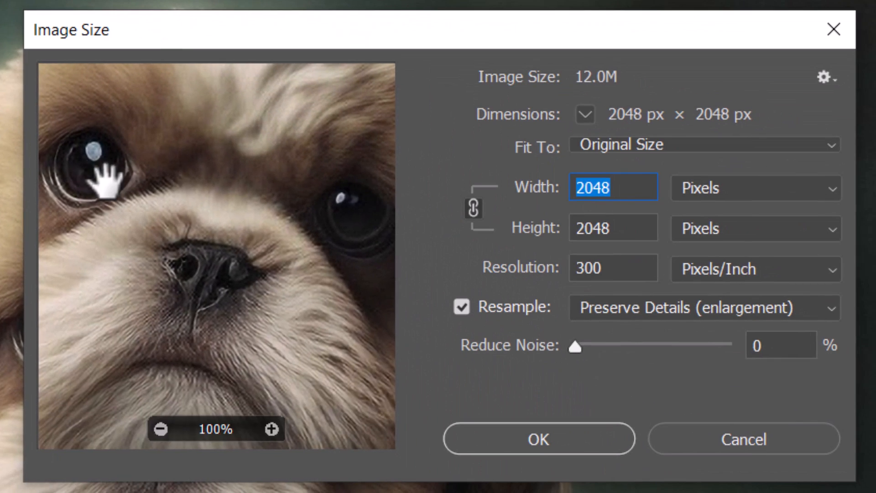
left_click_drag(104, 180, 130, 200)
double_click(628, 186)
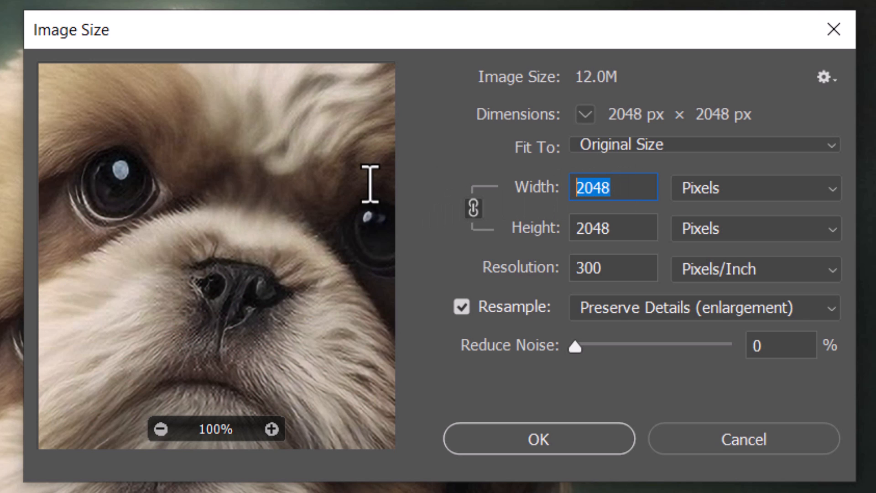
type("6500")
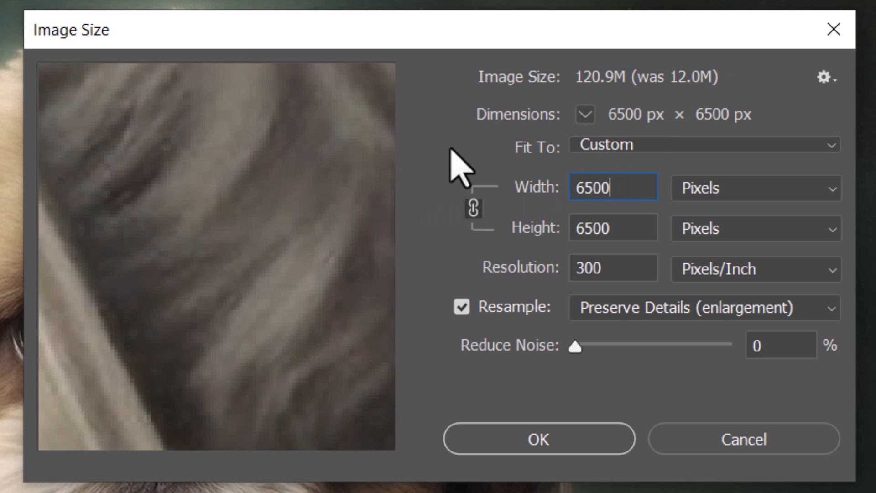
- Examine the nose with the preview reduced to 66.7%, and try Automatic resampling on the eye and muzzle
left_click_drag(154, 222, 374, 488)
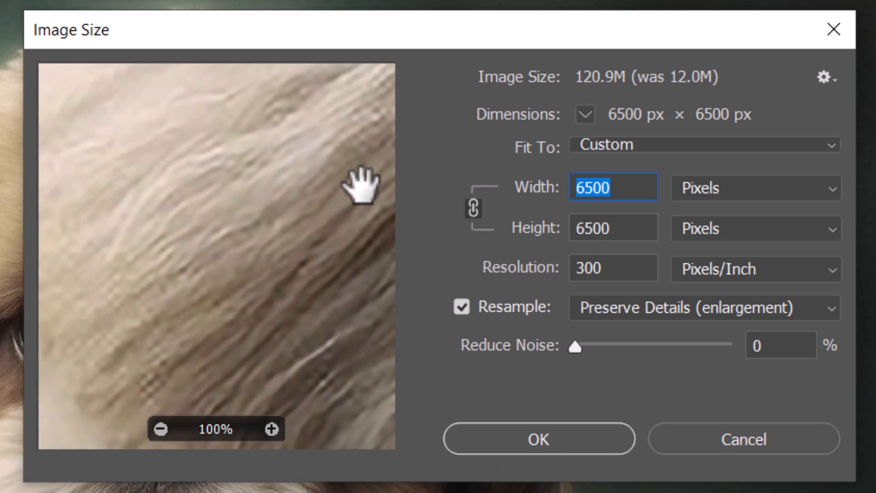
left_click_drag(361, 186, 78, 367)
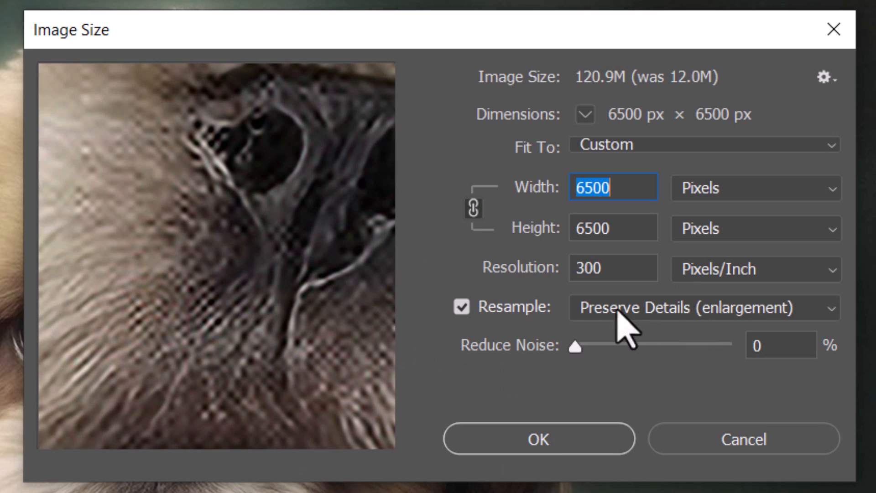
left_click(160, 429)
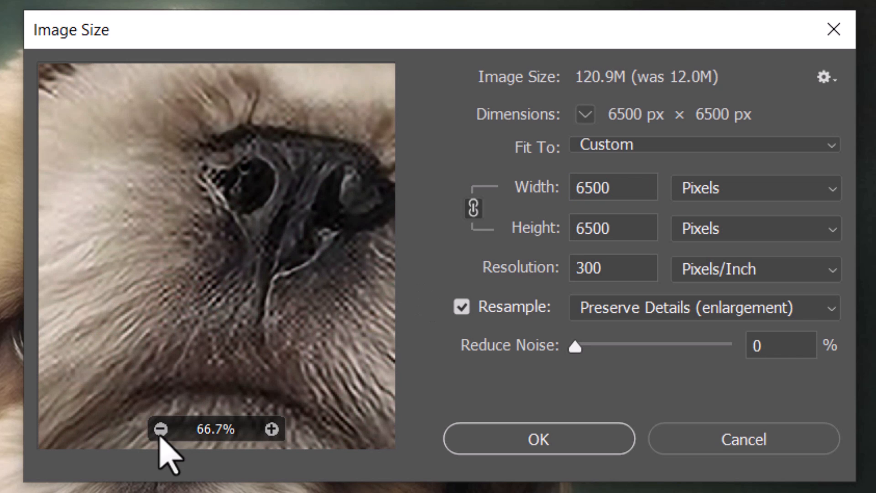
left_click(710, 312)
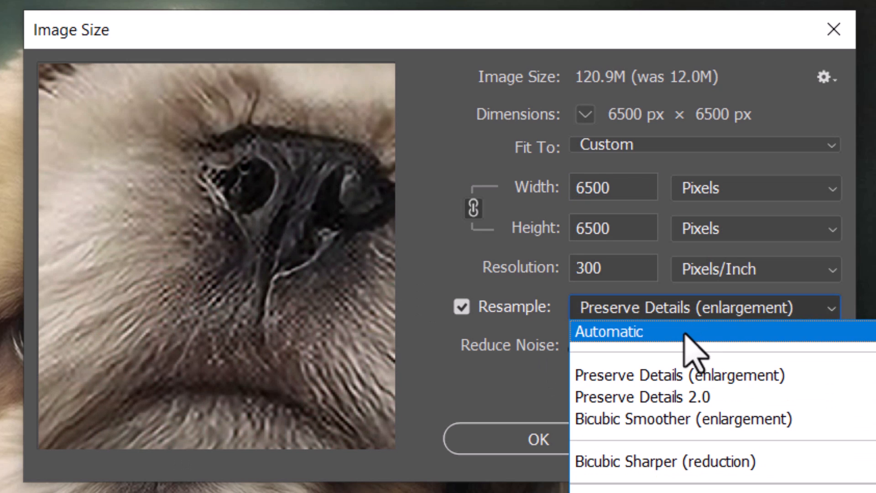
left_click(633, 332)
left_click_drag(196, 238, 258, 391)
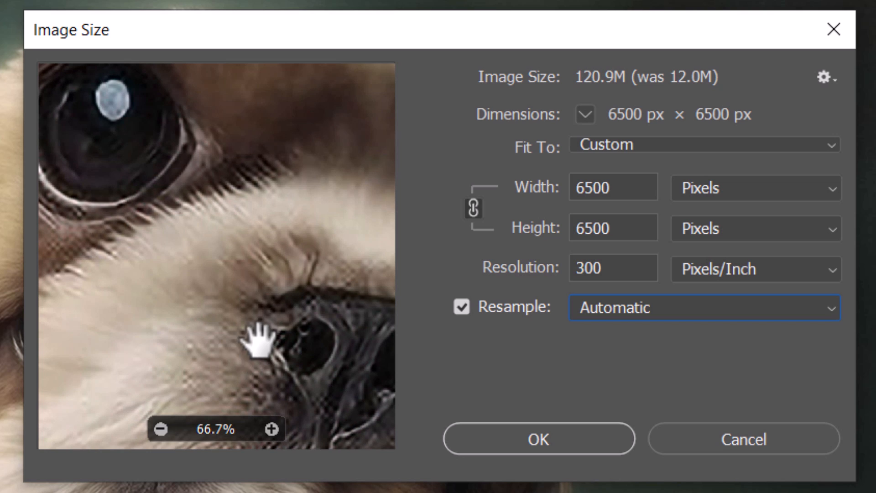
left_click_drag(258, 308, 340, 410)
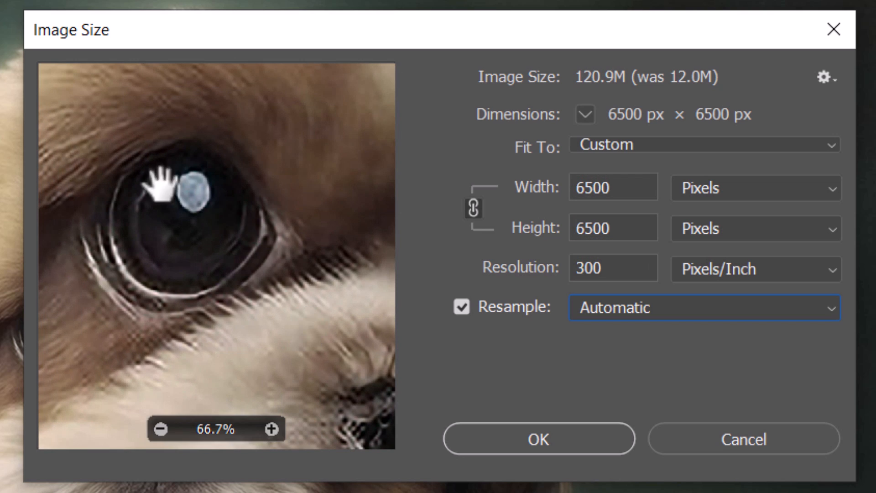
left_click_drag(293, 279, 223, 221)
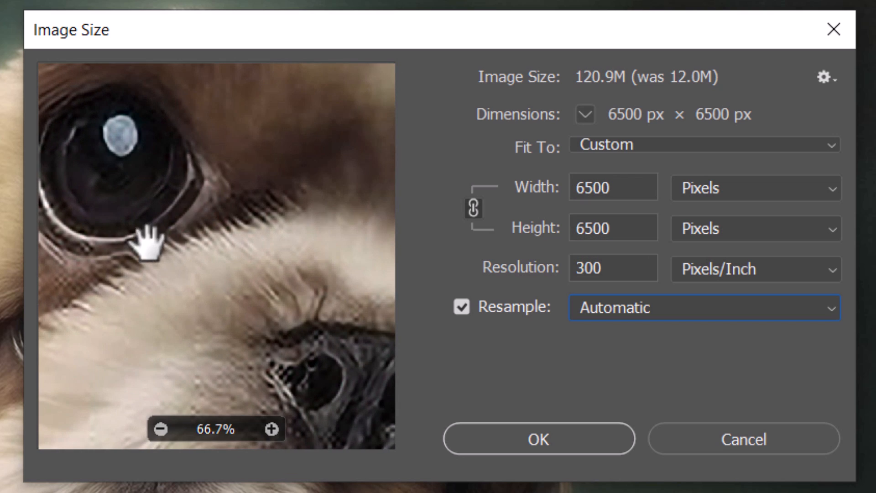
- Try Bicubic Smoother (enlargement) resampling and examine the eye and surrounding fur in the preview
left_click(660, 308)
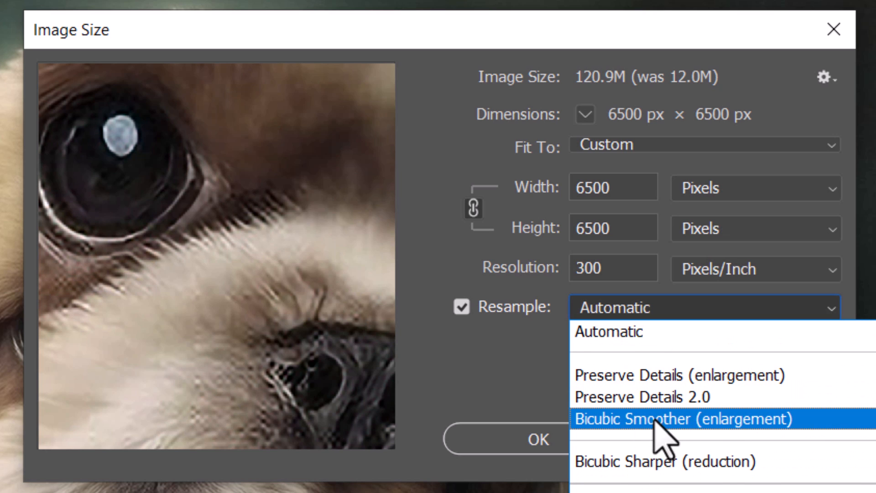
left_click(625, 420)
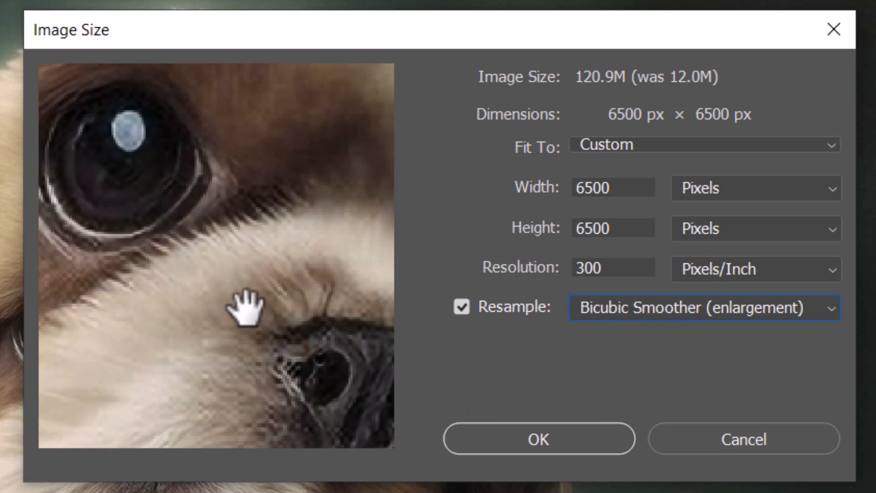
left_click_drag(245, 307, 283, 269)
left_click_drag(208, 331, 229, 375)
left_click_drag(288, 278, 234, 333)
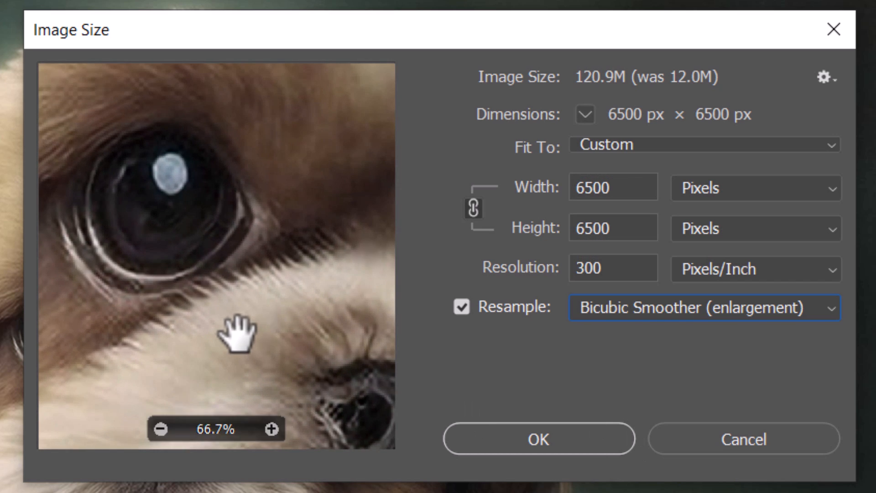
- Try Preserve Details 2.0 resampling and examine the nose and muzzle in the preview
left_click(630, 308)
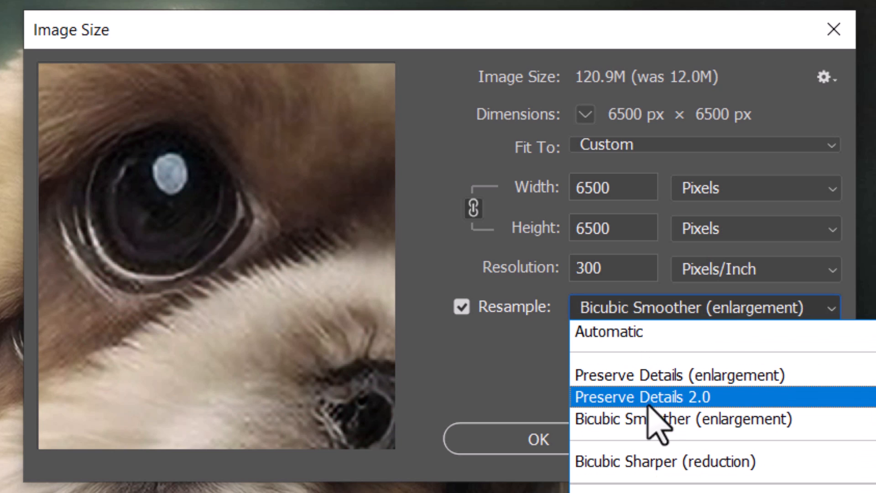
left_click(611, 401)
left_click_drag(301, 290, 234, 152)
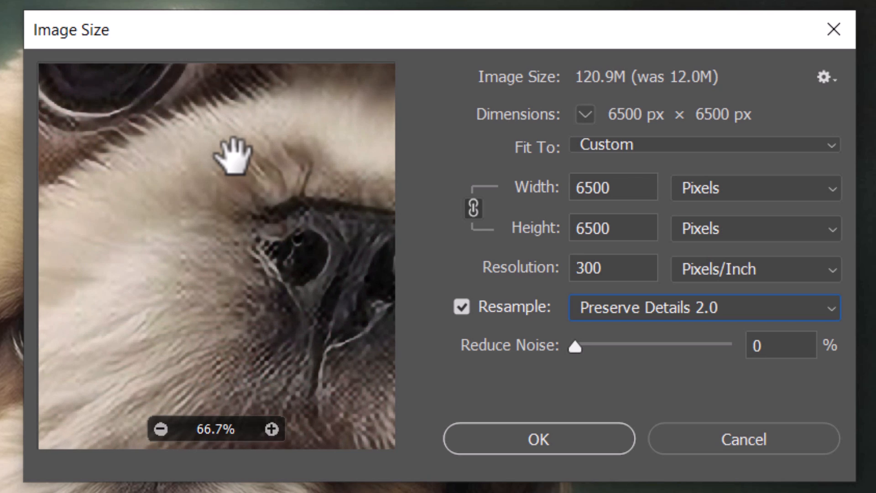
left_click_drag(248, 328, 309, 211)
left_click_drag(254, 205, 123, 323)
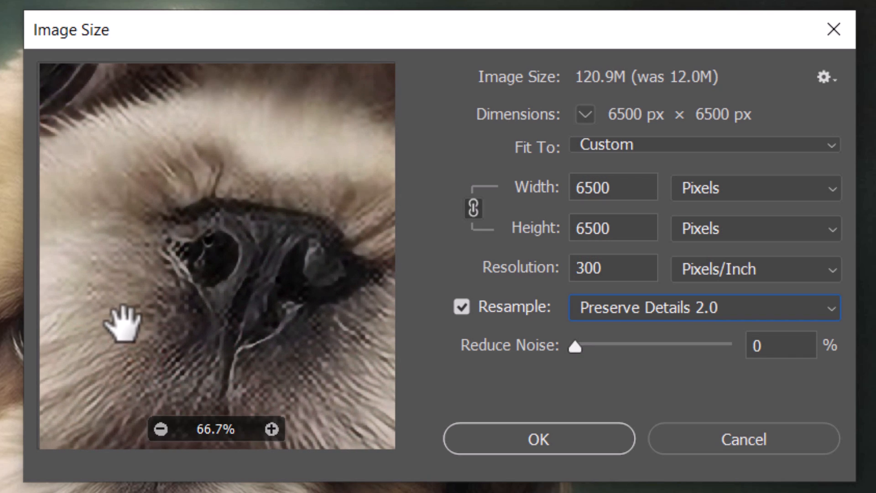
- Switch the resampling to Preserve Details (enlargement) and compare its rendering of the nose
left_click(644, 324)
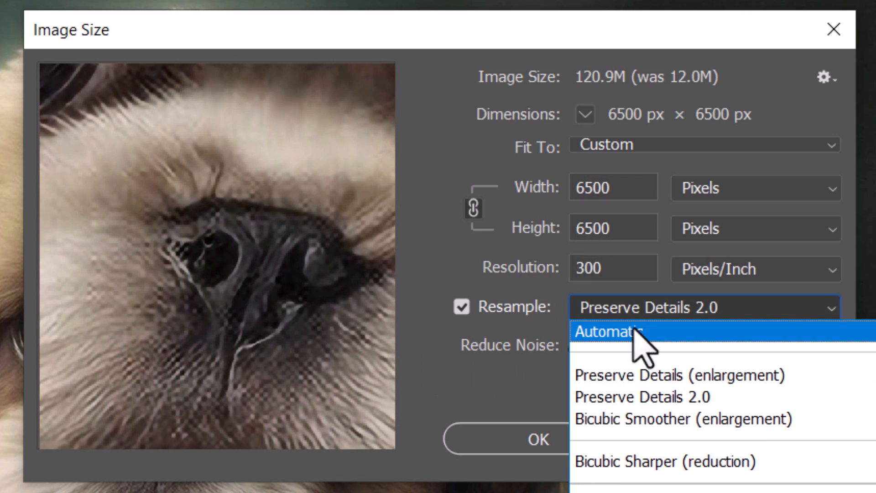
left_click(639, 379)
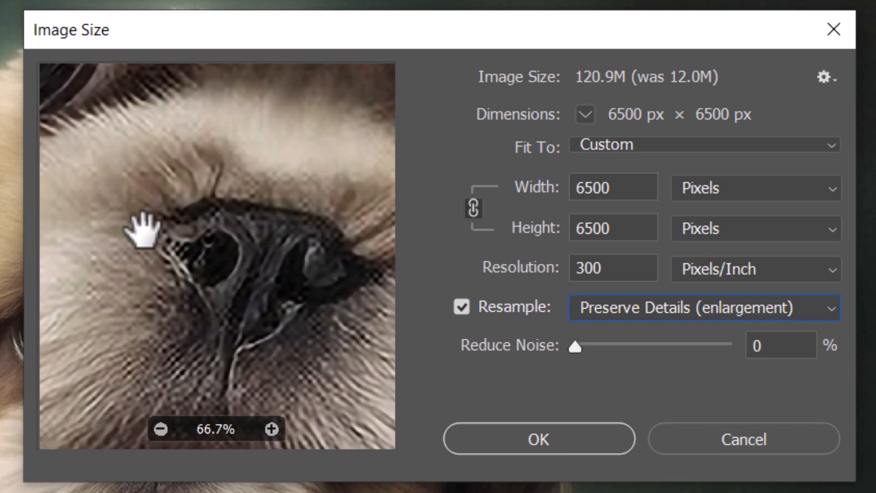
left_click_drag(142, 231, 101, 212)
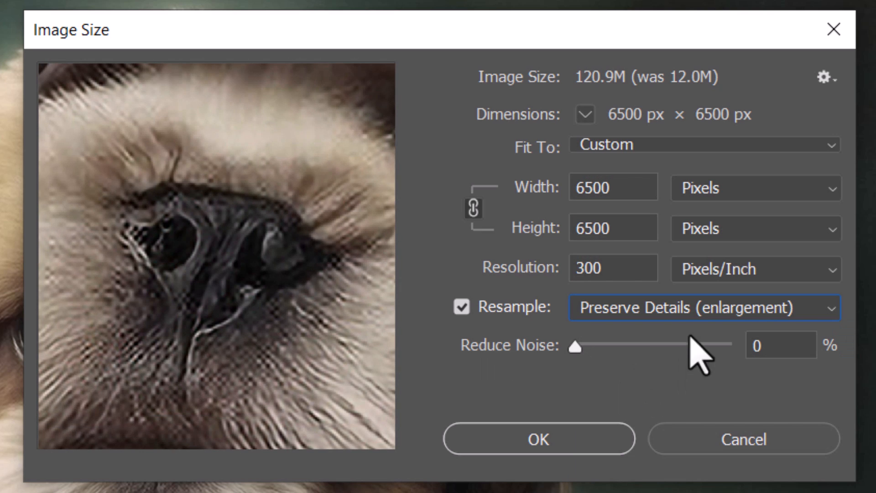
- Set the resampling to Preserve Details 2.0 with Reduce Noise at 14%, check the eye, and apply the resize
left_click(629, 312)
left_click(638, 397)
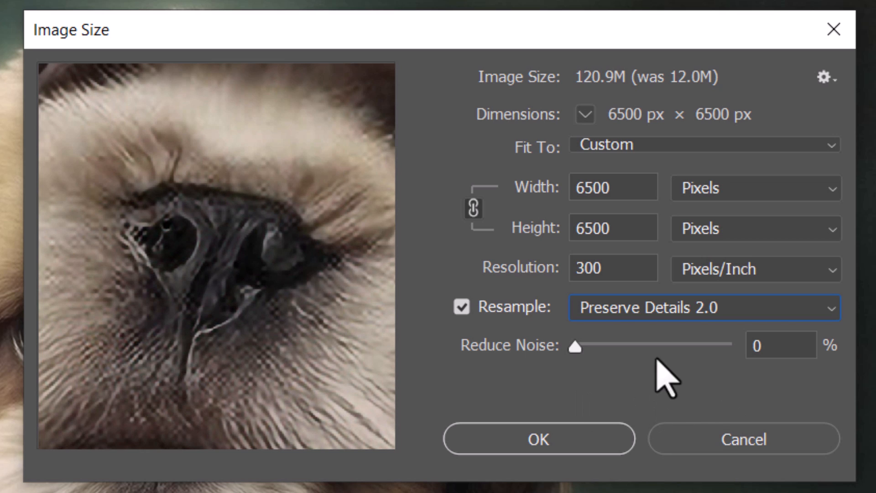
left_click_drag(576, 347, 620, 351)
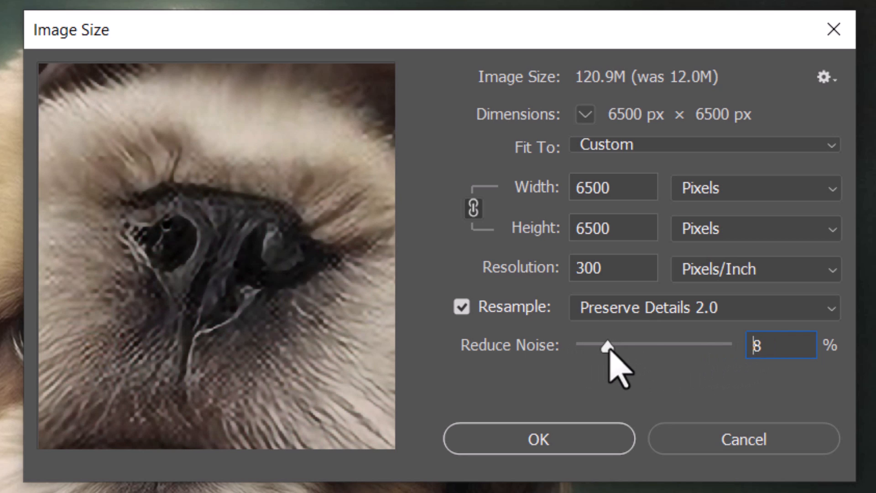
left_click(631, 346)
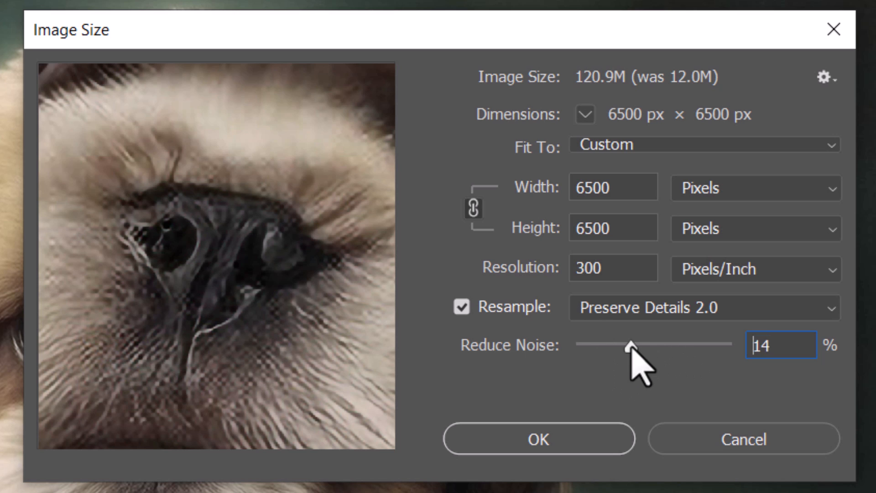
left_click_drag(192, 274, 297, 411)
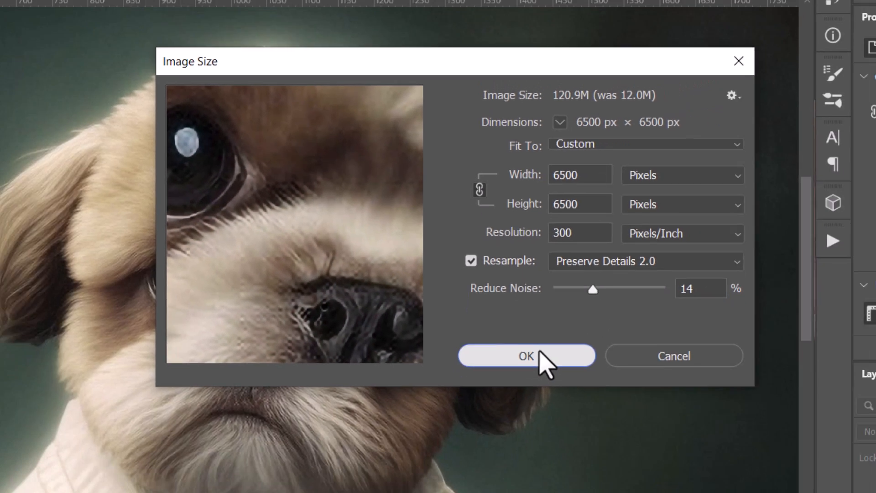
left_click(559, 442)
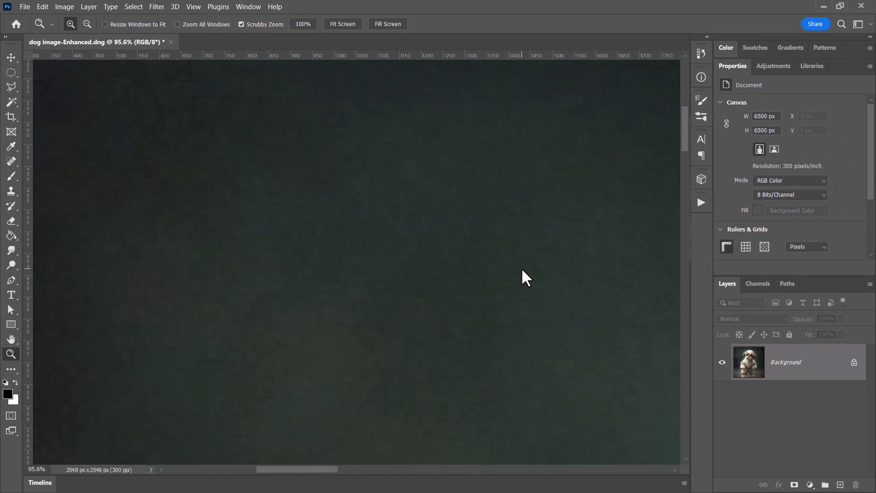
- Examine the enlarged image at 100%, focusing on the dog's eyes, nose and surrounding fur
left_click(391, 246, "alt")
left_click(391, 245, "alt")
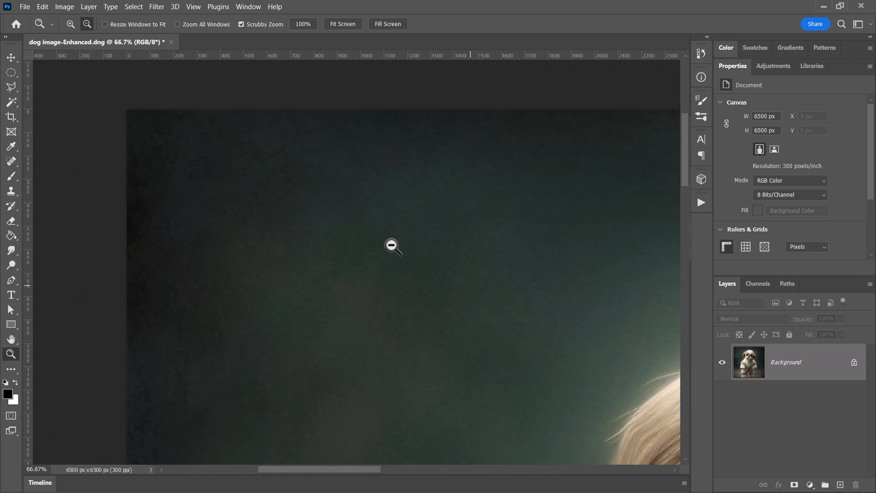
left_click(392, 246, "alt")
left_click(391, 245, "alt")
left_click_drag(669, 410, 352, 216)
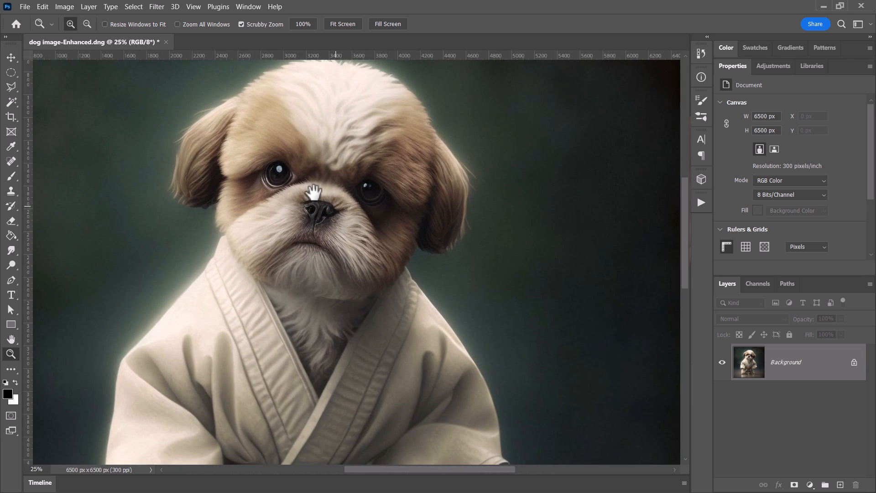
left_click(307, 188)
left_click(307, 188)
left_click(307, 188)
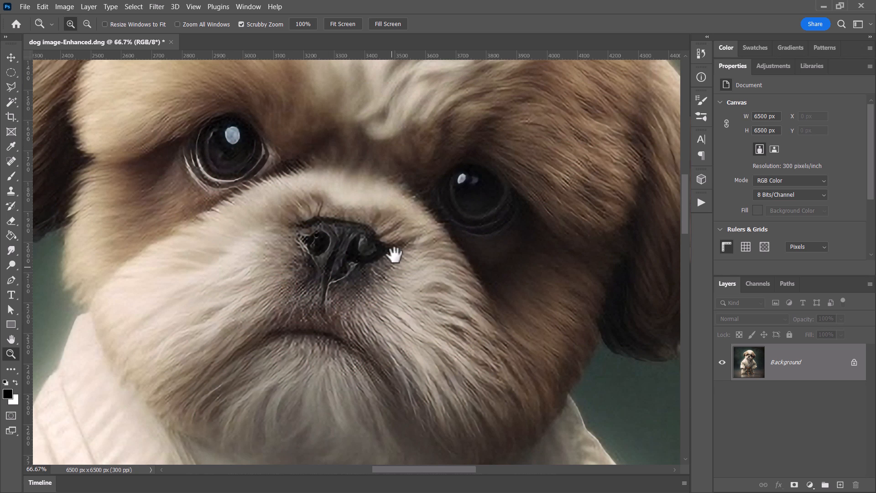
left_click_drag(297, 246, 352, 269)
left_click(379, 278)
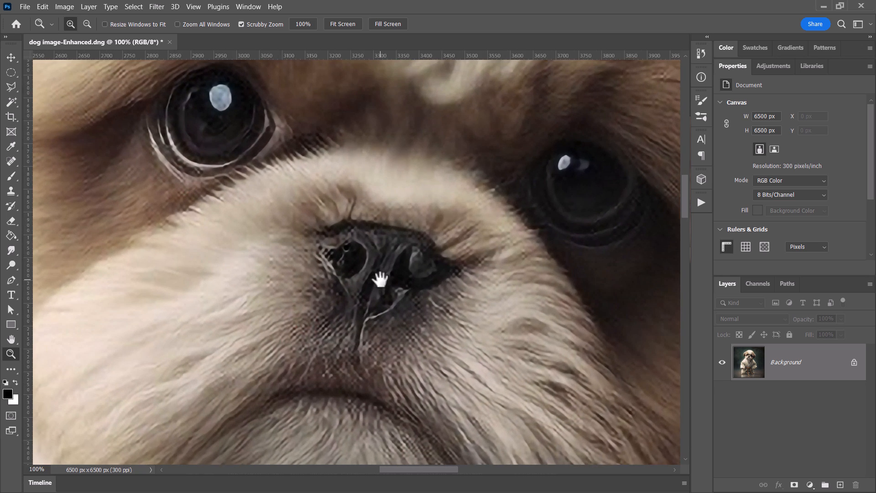
- Open the Oil Paint filter and show the dog's nose in its preview at 67%
left_click(426, 250, "alt")
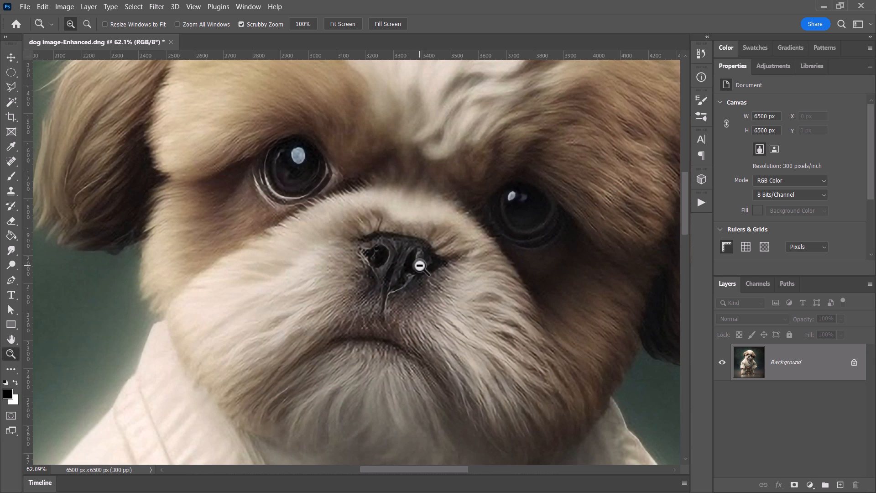
left_click(416, 252, "alt")
left_click_drag(404, 236, 404, 236)
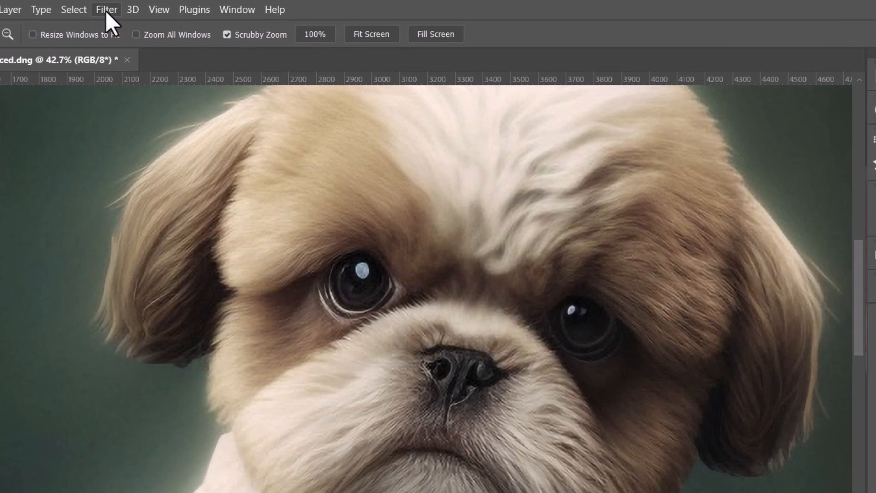
left_click(156, 7)
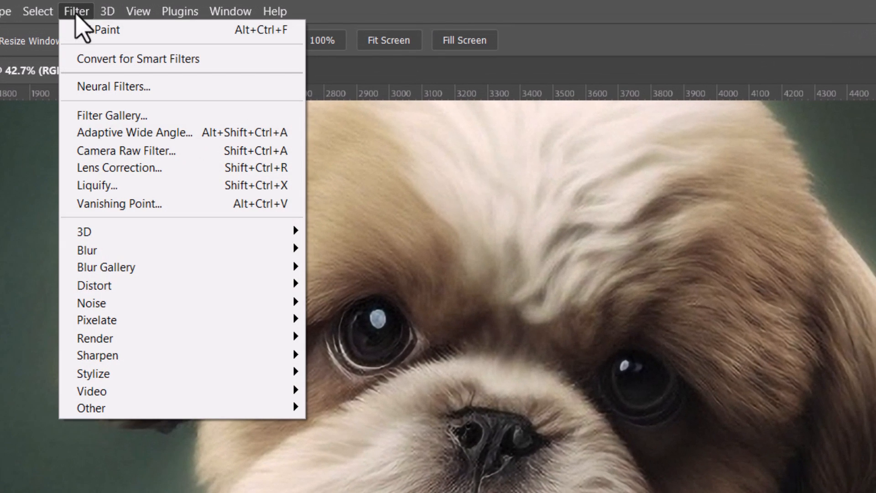
mouse_move(111, 380)
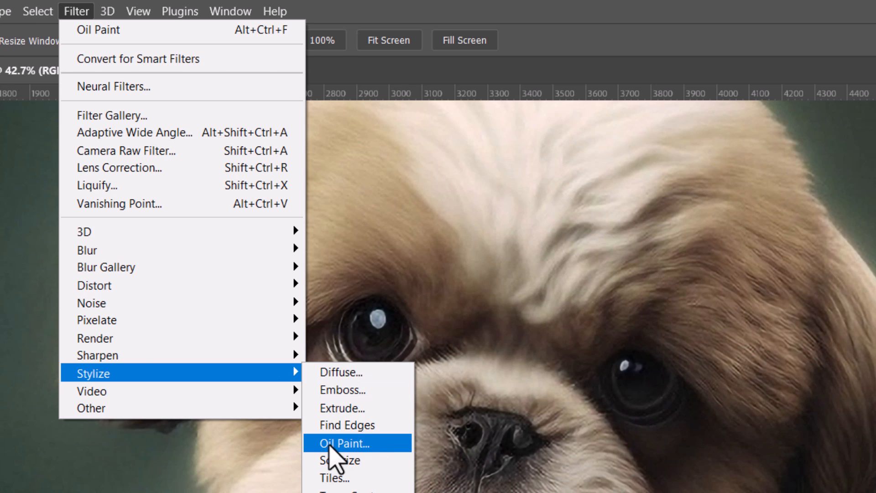
left_click(344, 443)
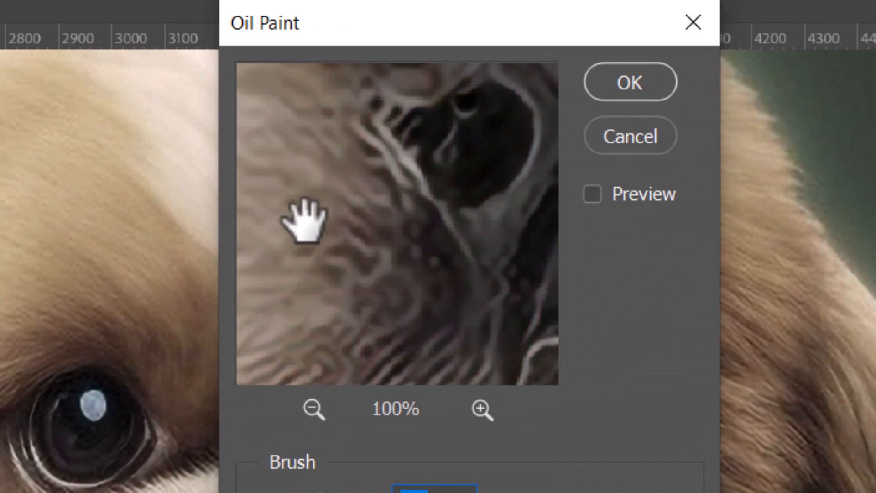
left_click(314, 410)
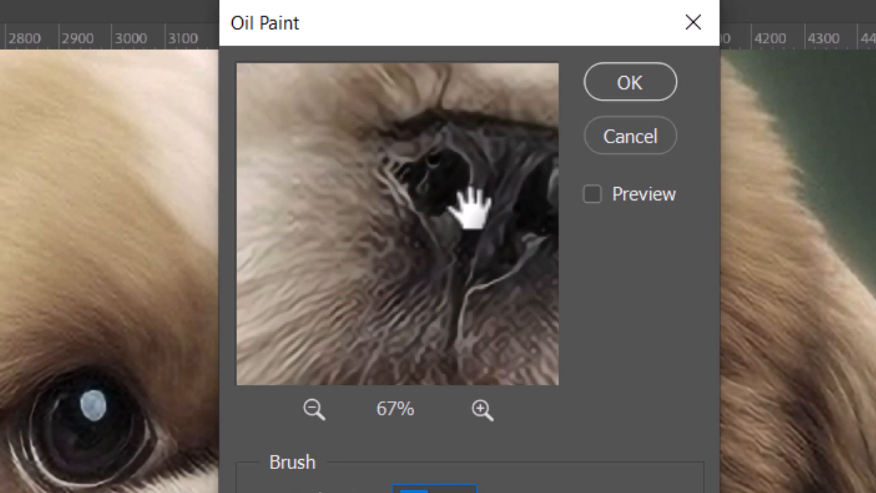
mouse_move(470, 207)
left_mouse_down()
mouse_move(393, 211)
mouse_move(356, 166)
mouse_move(386, 151)
left_mouse_up()
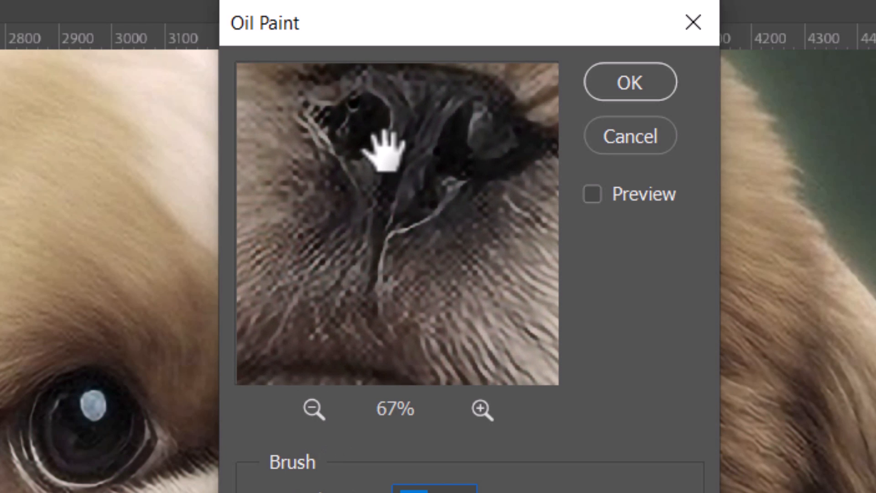
left_click_drag(446, 278, 450, 313)
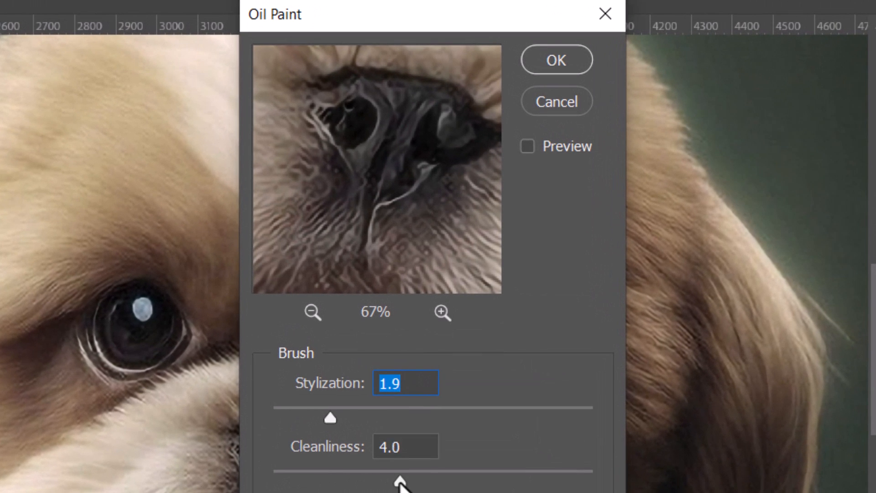
- Try an Oil Paint Stylization of 5.8 and examine the eye and nearby fur in the preview
left_click(400, 482)
left_click(456, 417)
mouse_move(363, 160)
left_mouse_down()
mouse_move(309, 189)
mouse_move(381, 307)
mouse_move(391, 266)
mouse_move(505, 144)
left_mouse_up()
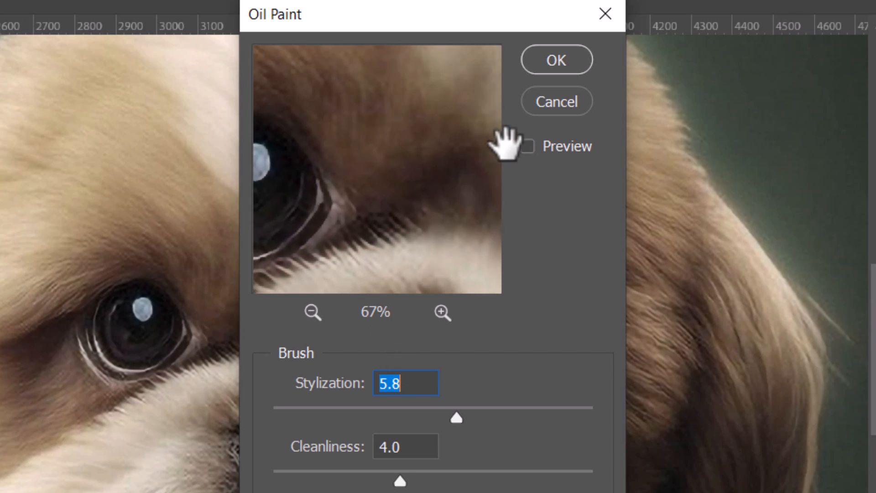
left_click_drag(343, 229, 466, 162)
left_click_drag(438, 231, 484, 98)
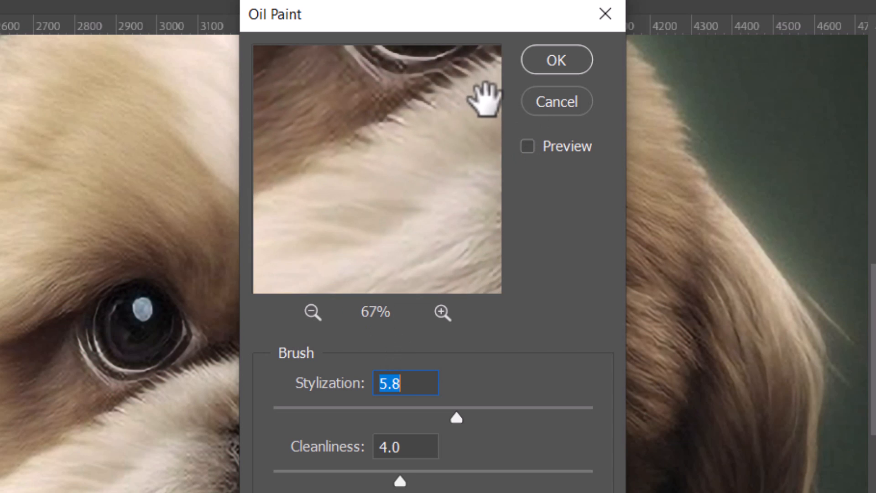
left_click_drag(336, 169, 359, 301)
mouse_move(421, 201)
left_mouse_down()
mouse_move(424, 228)
mouse_move(470, 300)
left_mouse_up()
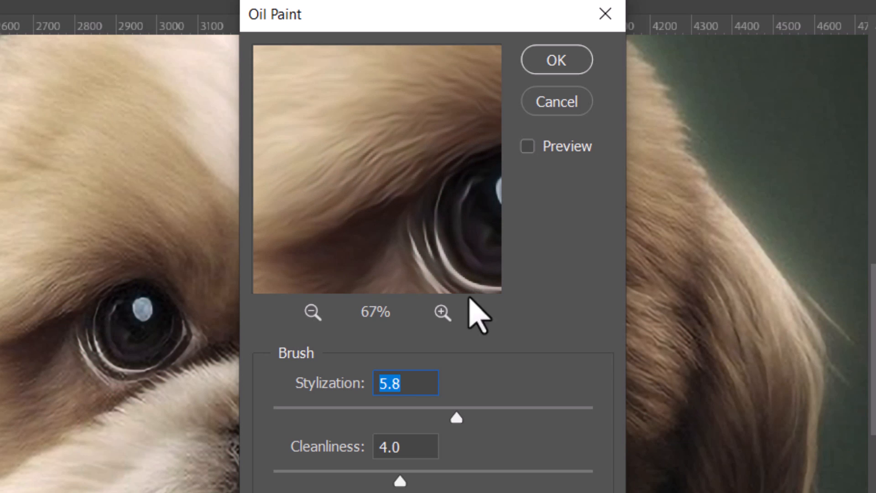
left_click_drag(358, 134, 205, 289)
mouse_move(426, 230)
left_mouse_down()
mouse_move(415, 102)
mouse_move(452, 75)
left_mouse_up()
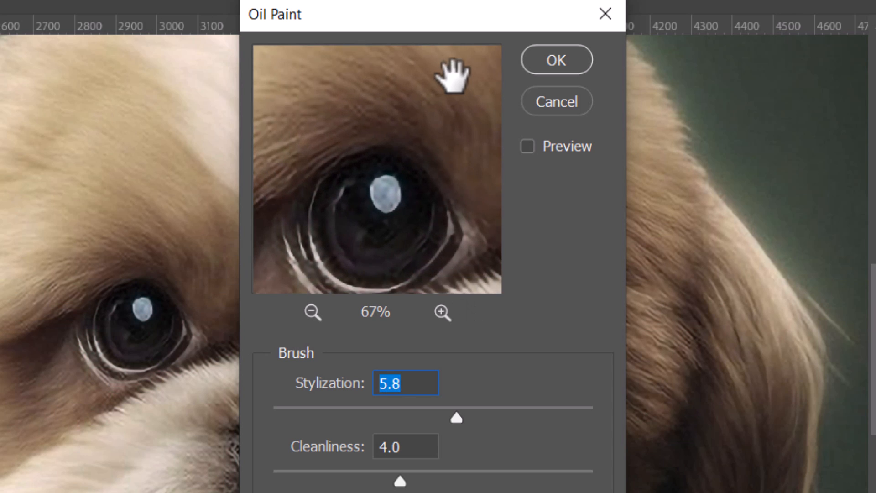
- Try a Stylization of 2.1 and compare the eye and the nose in the filter preview
left_click_drag(447, 416, 417, 420)
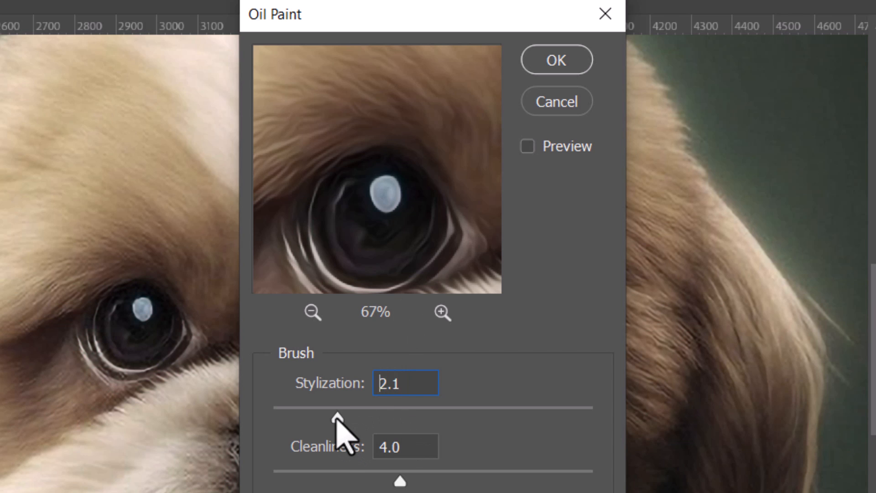
left_click_drag(377, 248, 543, 211)
left_click_drag(493, 196, 238, 180)
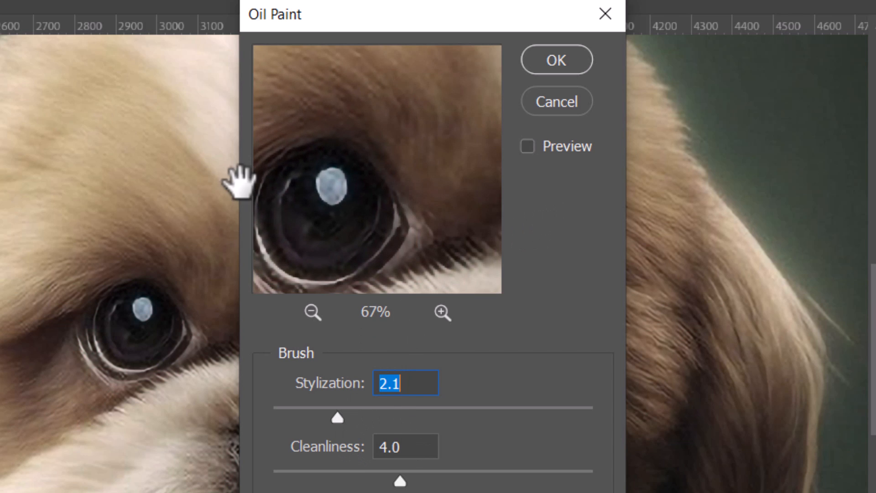
left_click_drag(401, 225, 391, 98)
left_click_drag(406, 225, 319, 161)
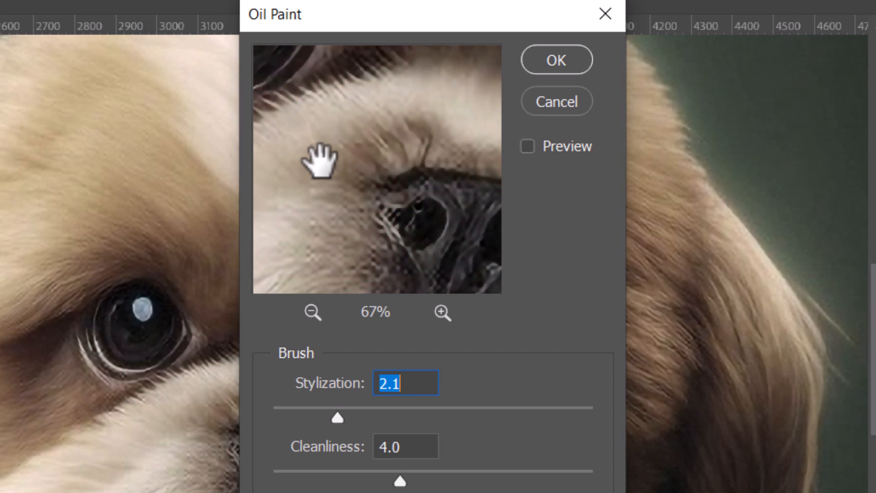
left_click_drag(420, 234, 362, 137)
left_click_drag(343, 211, 399, 205)
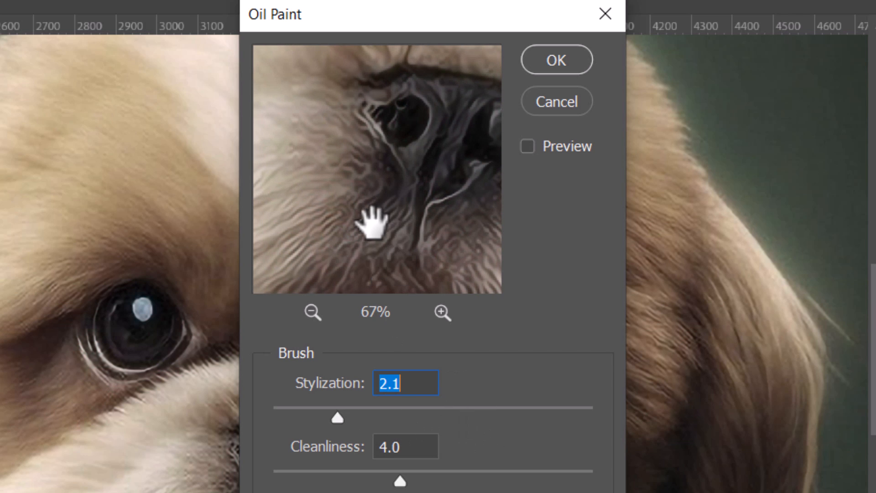
- Try Stylization values of 10.0 and 3.4 and examine the fur beside the nose in the preview
left_click_drag(337, 415, 595, 413)
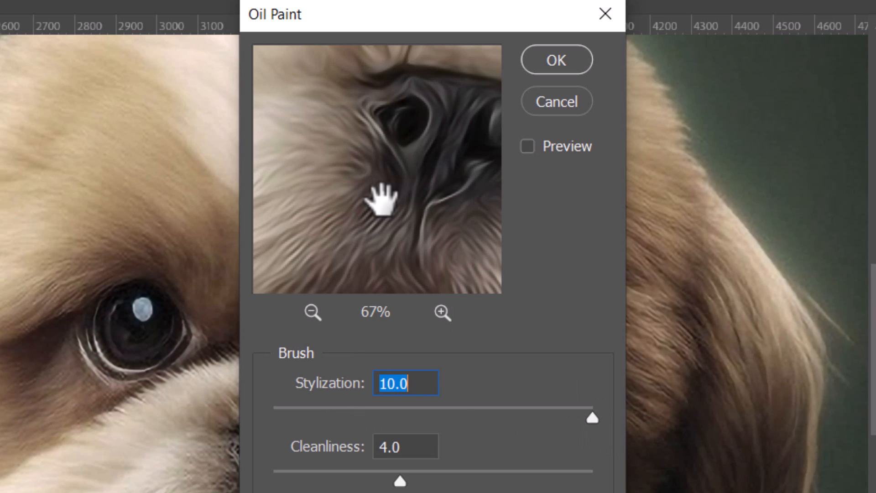
mouse_move(340, 220)
left_mouse_down()
mouse_move(270, 313)
mouse_move(406, 115)
left_mouse_up()
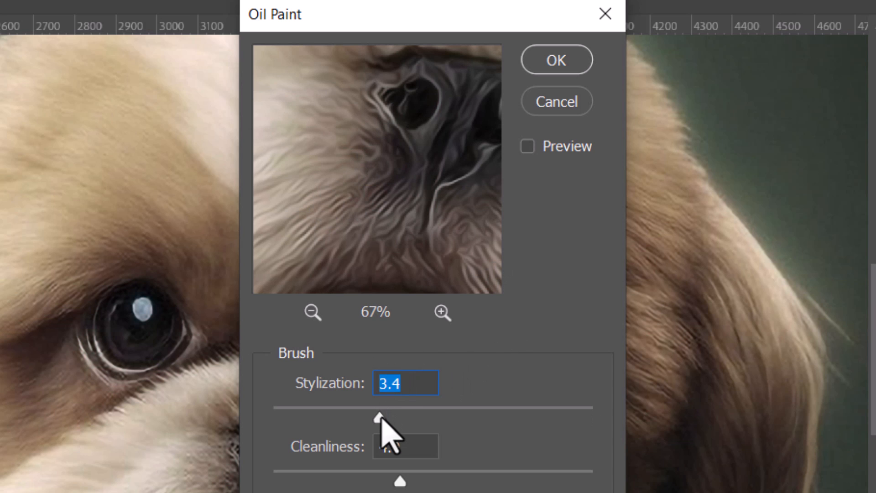
mouse_move(417, 214)
left_mouse_down()
mouse_move(471, 189)
mouse_move(372, 219)
left_mouse_up()
mouse_move(411, 133)
left_mouse_down()
mouse_move(342, 217)
mouse_move(344, 168)
left_mouse_up()
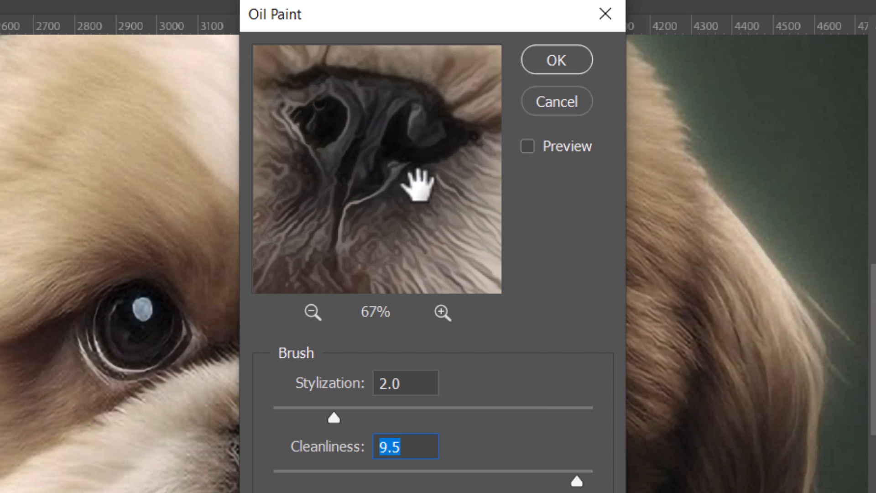
- Set Stylization to 2.0, try a Cleanliness of 9.5, and examine the nose and muzzle in the preview
left_click_drag(418, 185, 386, 279)
left_click_drag(381, 217, 437, 185)
mouse_move(335, 229)
left_mouse_down()
mouse_move(373, 199)
mouse_move(418, 128)
left_mouse_up()
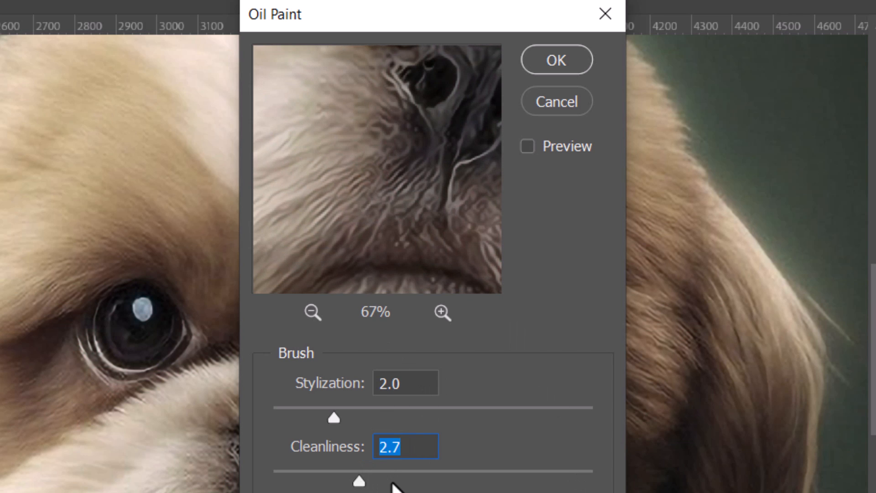
- Set Cleanliness to 3.4, check the eye in the preview, and apply the Oil Paint filter
left_click_drag(385, 146, 411, 240)
left_click_drag(332, 137, 426, 245)
left_click_drag(364, 175, 385, 221)
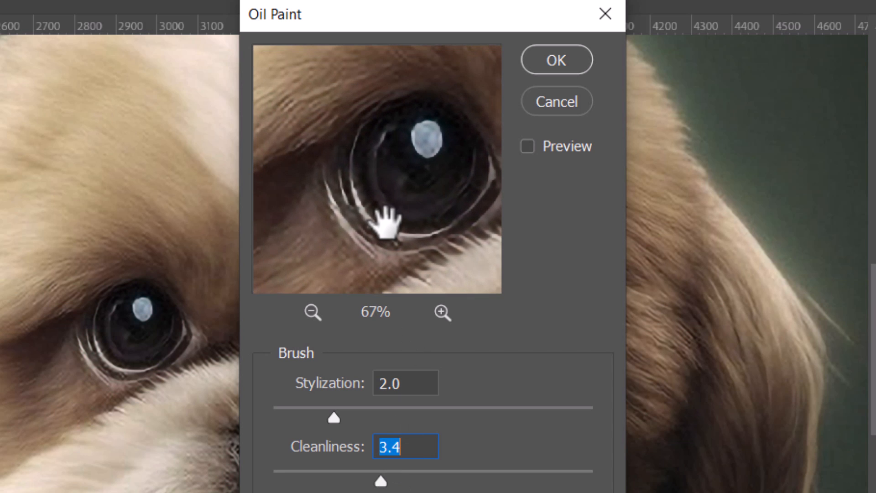
left_click(544, 58)
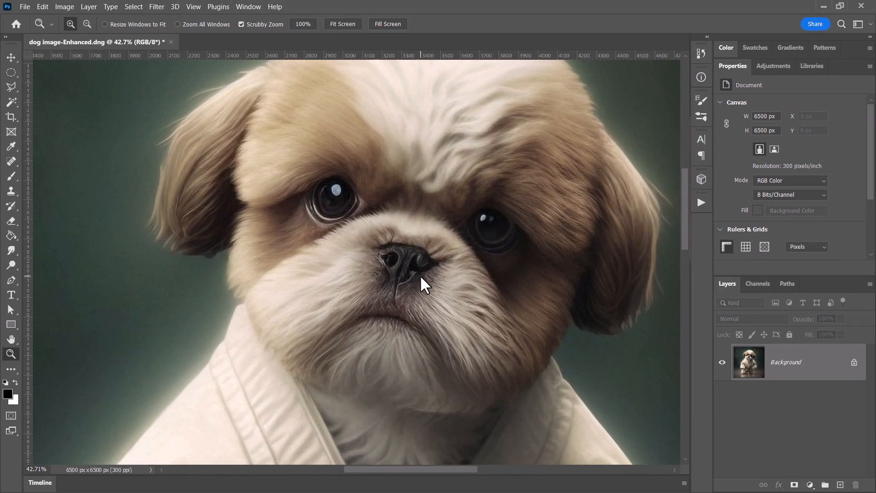
- Select the karate dog automatically with the Select Subject command
left_click_drag(421, 270, 414, 253)
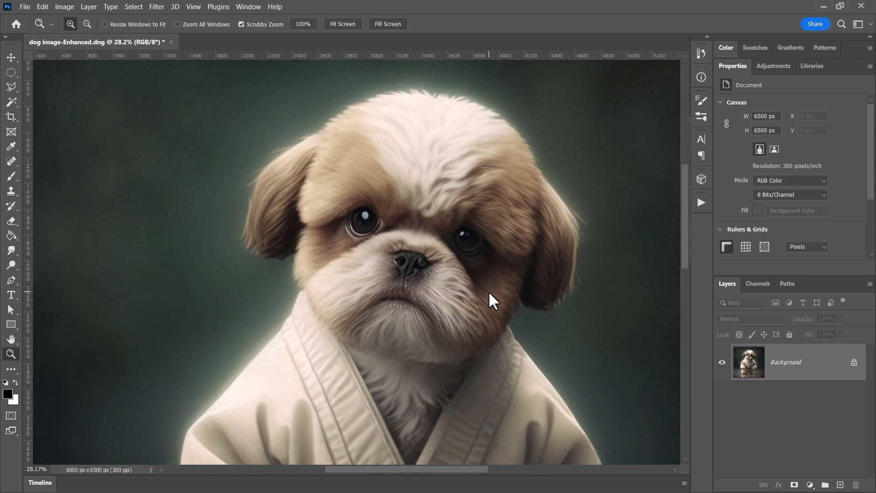
scroll(453, 209, "down", 3)
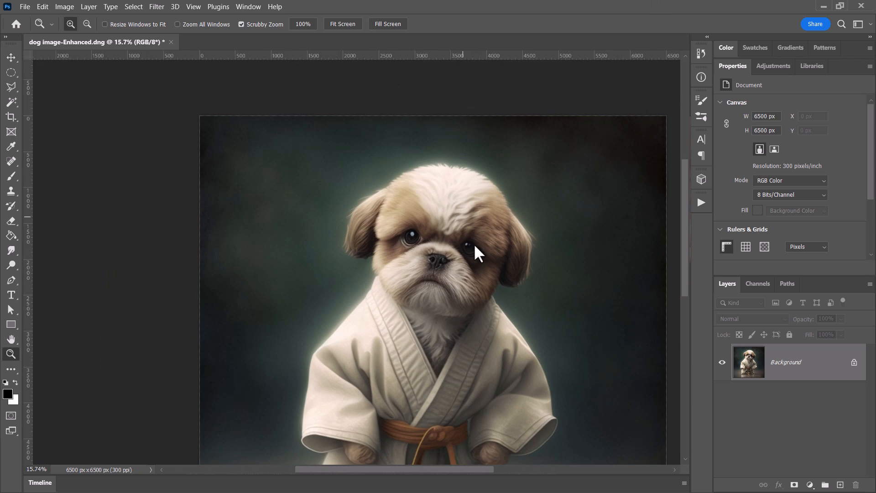
key("space")
left_click_drag(480, 306, 461, 216)
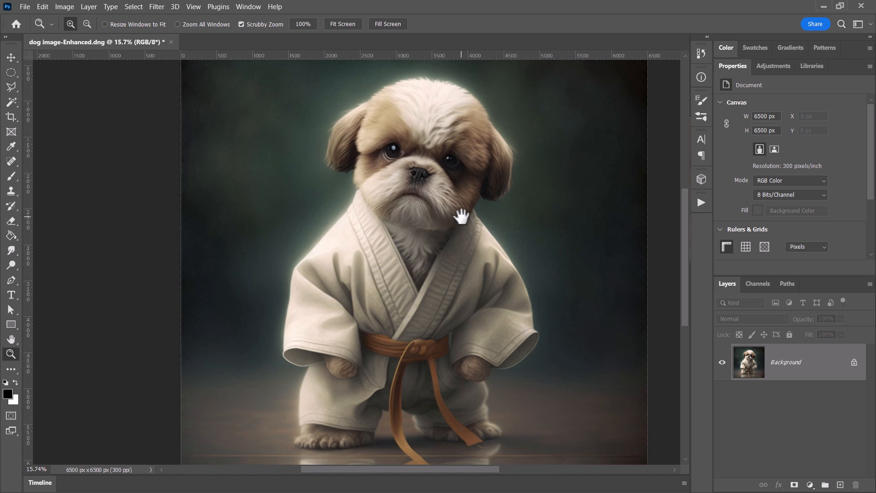
scroll(463, 218, "up", 1)
scroll(461, 214, "down", 4)
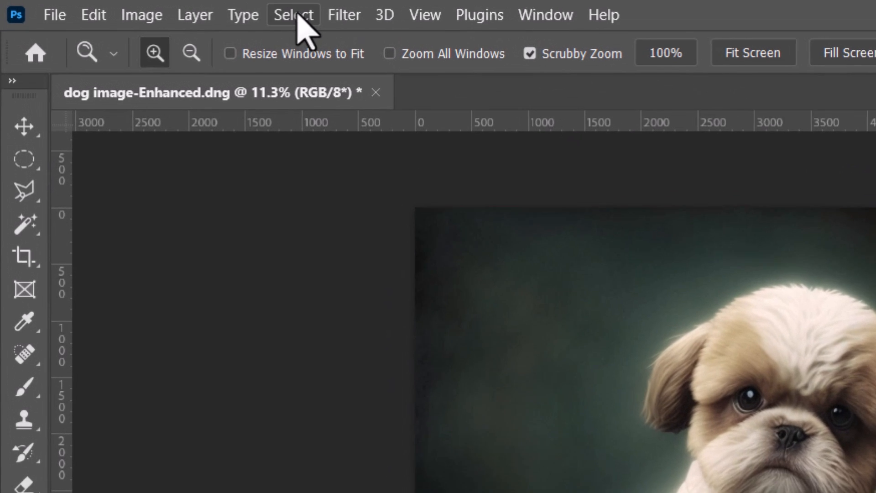
left_click(135, 7)
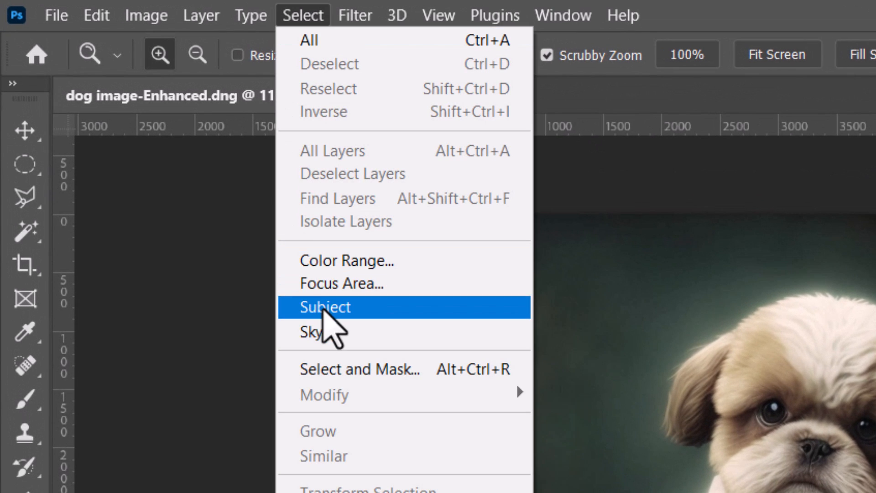
left_click(324, 308)
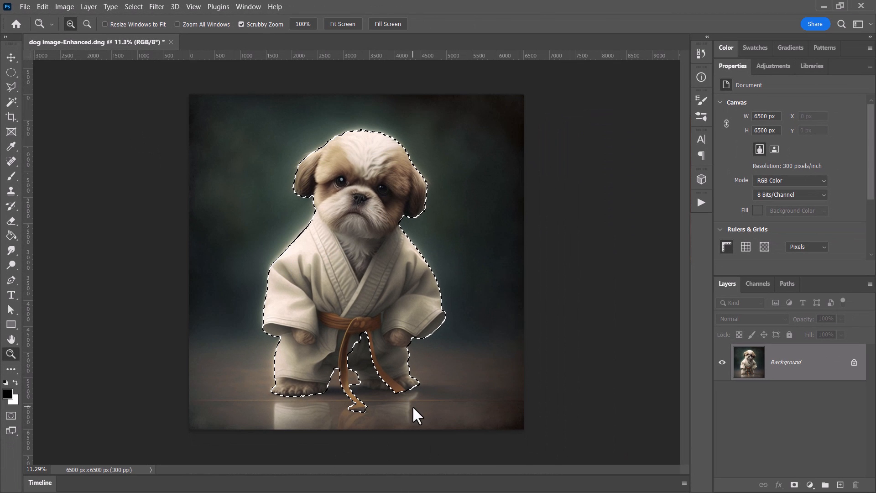
- Add the missing trouser leg and the area between the belt strands to the dog selection with the Polygonal Lasso
left_click_drag(372, 395, 419, 422)
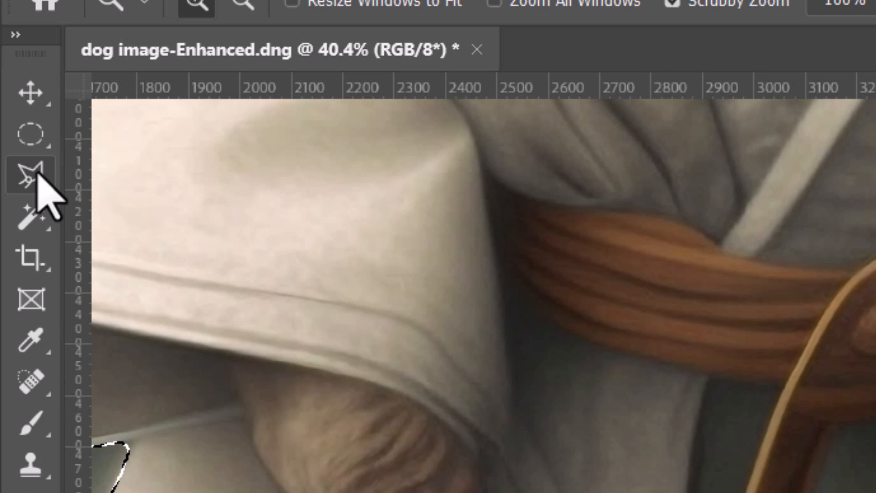
left_click(38, 173)
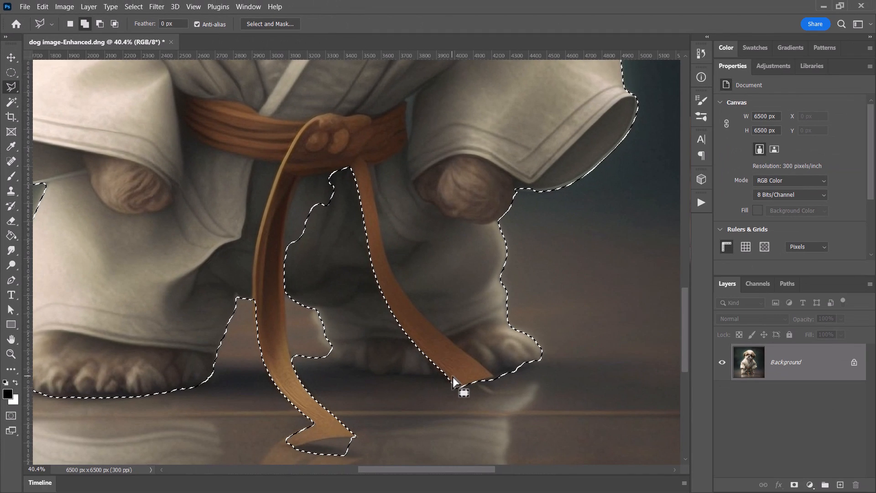
left_click(497, 410, "shift")
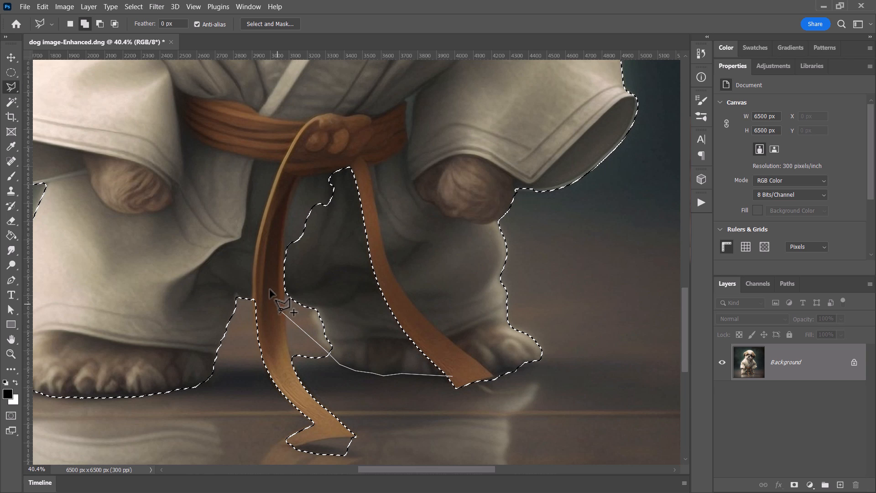
left_click(331, 144)
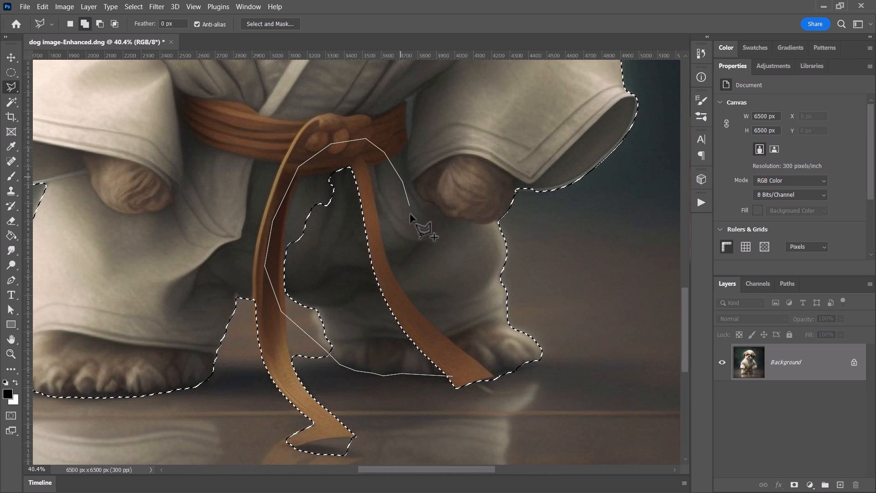
left_click(453, 376)
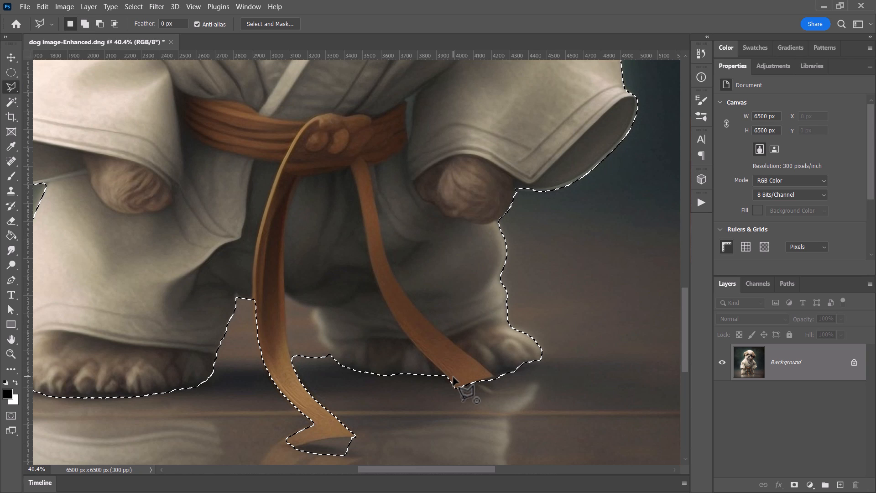
- Subtract the patch of background between the long belt strand and the trouser leg from the selection
key("alt")
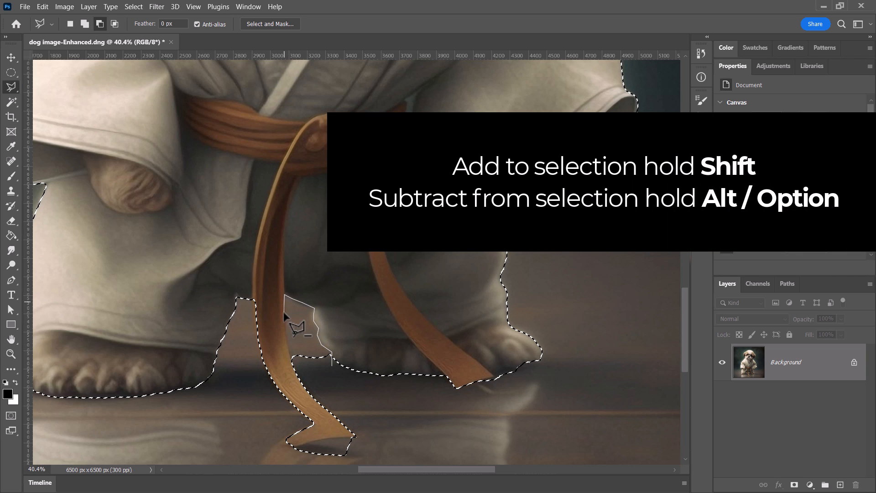
double_click(288, 347)
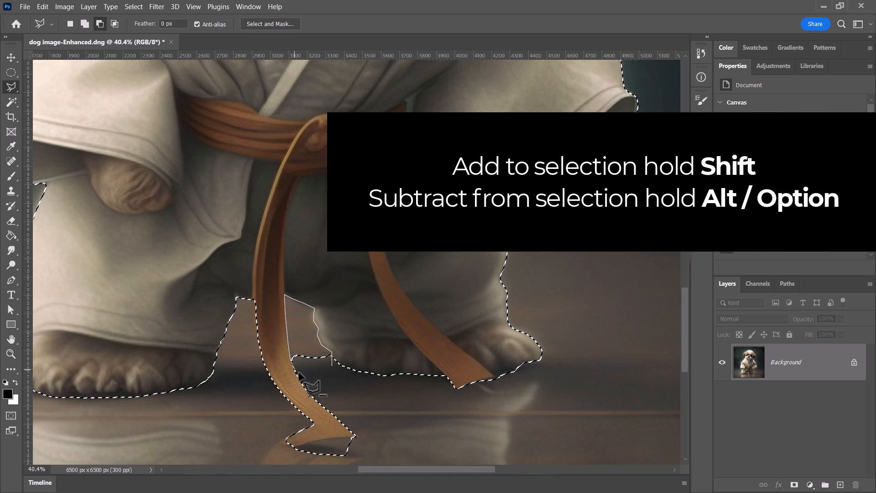
scroll(303, 322, "down", 3)
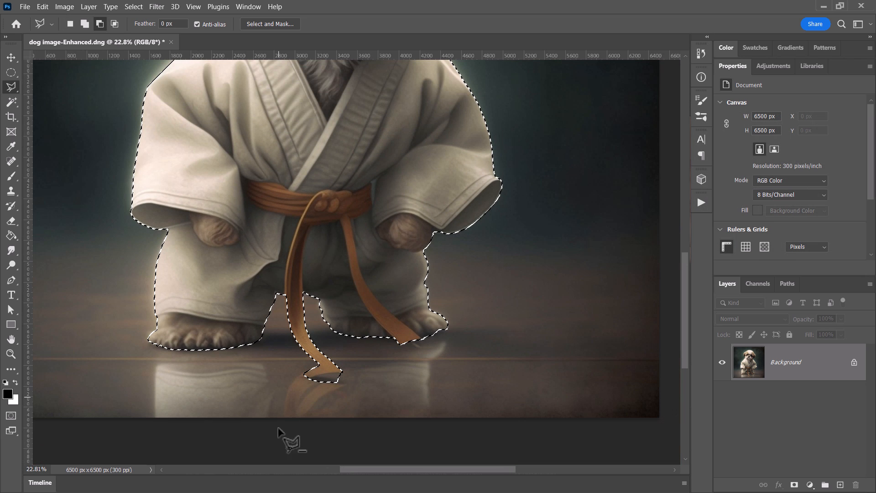
scroll(330, 324, "down", 2)
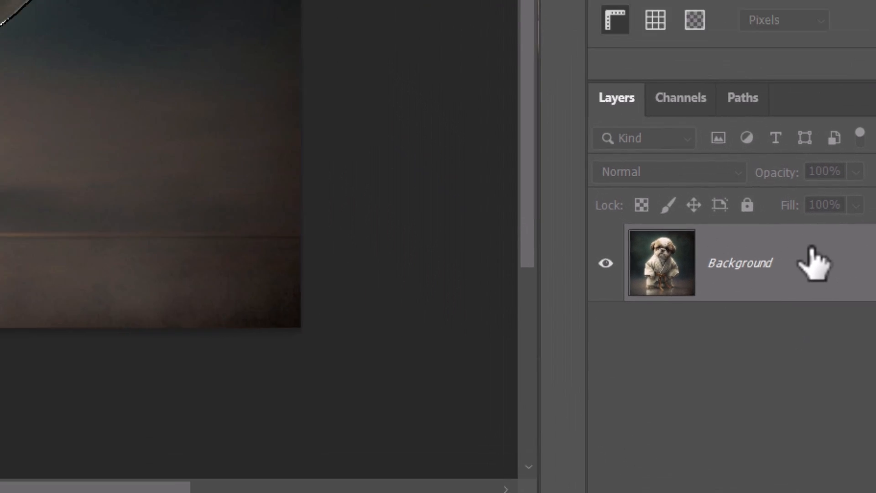
- Convert the Background into a regular layer named Layer 0 and place the Layers panel above Properties
double_click(764, 226)
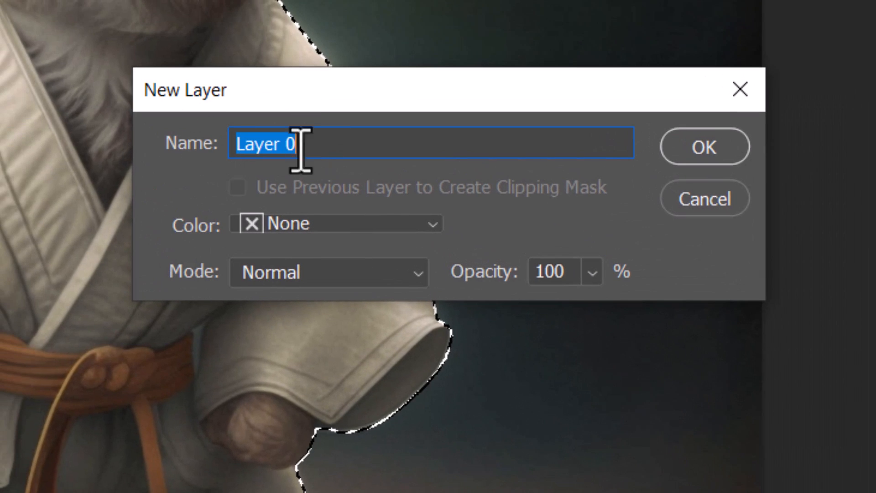
left_click(721, 159)
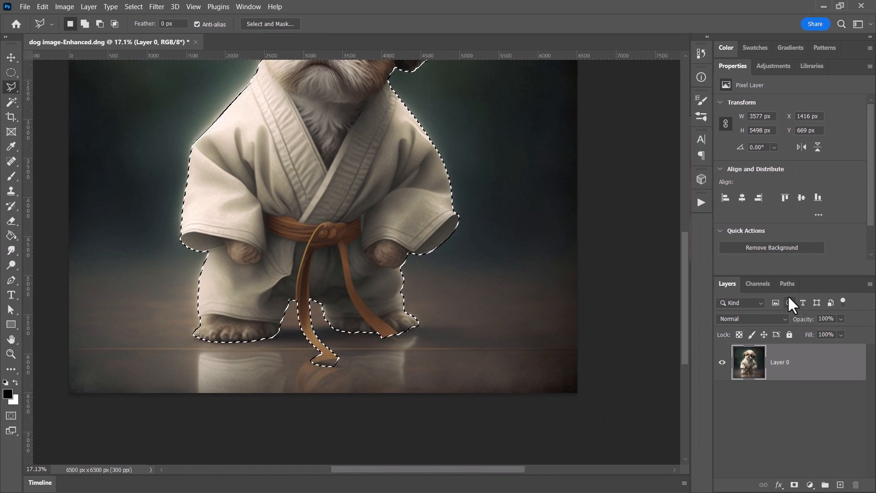
left_click_drag(725, 282, 732, 60)
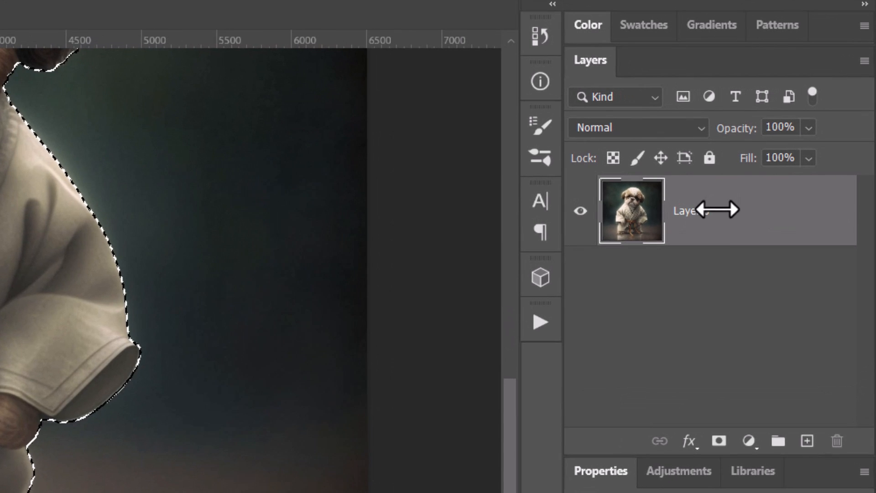
- Mask Layer 0 with the dog selection and duplicate the masked layer
left_click(720, 441)
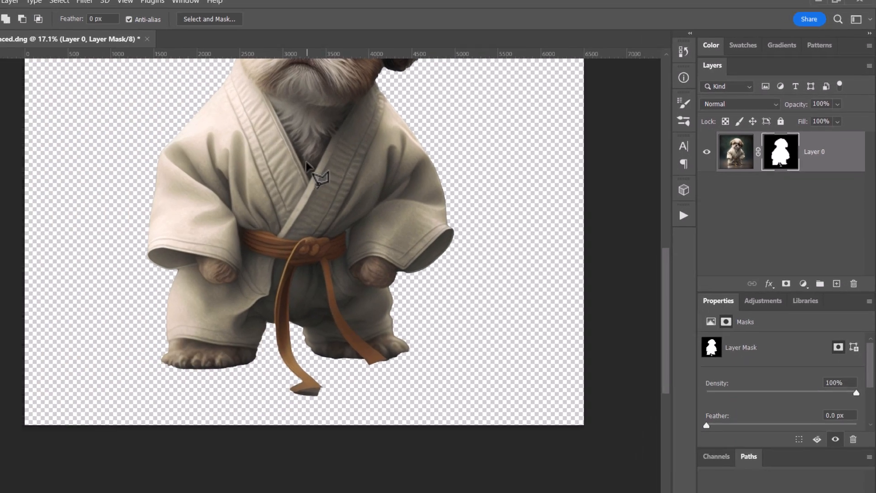
left_click_drag(355, 167, 334, 300)
scroll(335, 189, "down", 1)
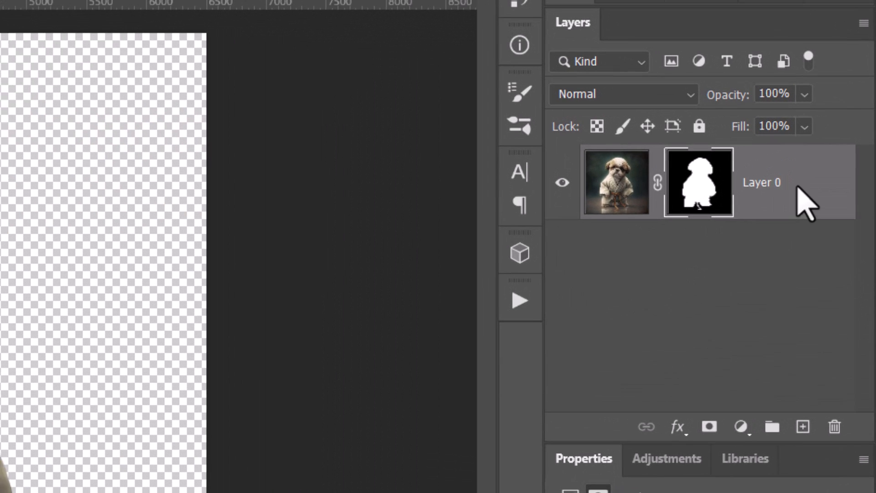
left_click_drag(788, 184, 803, 429)
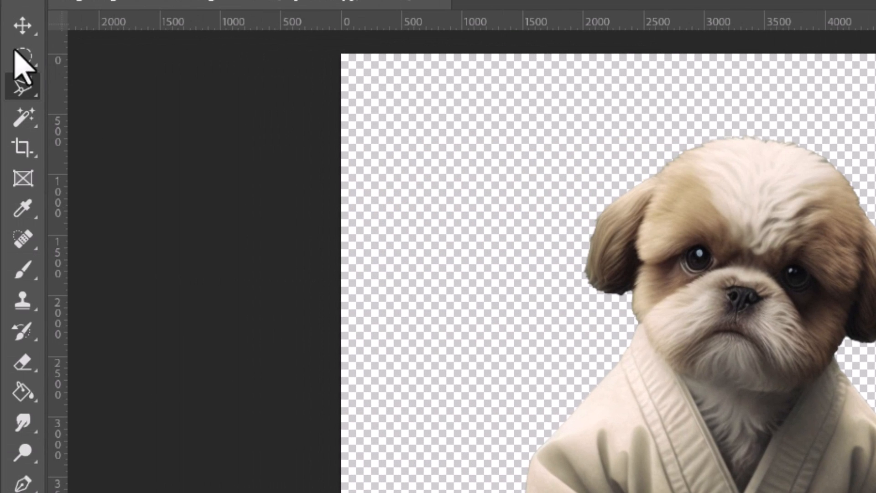
- Make a rectangular marquee selection about 3000 px wide and 5750 px tall, centred around the dog down to its feet
left_click(20, 53)
left_click(70, 55)
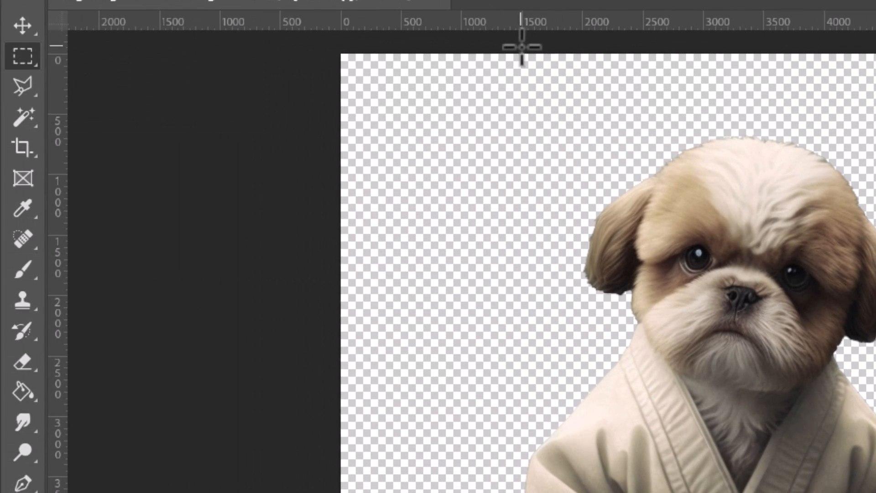
left_click_drag(521, 47, 875, 492)
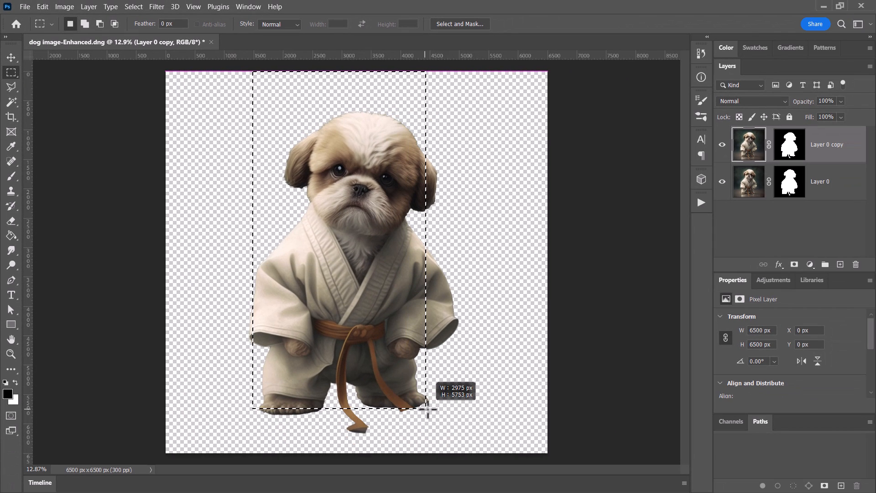
left_click_drag(427, 409, 431, 406)
left_click_drag(337, 284, 350, 296)
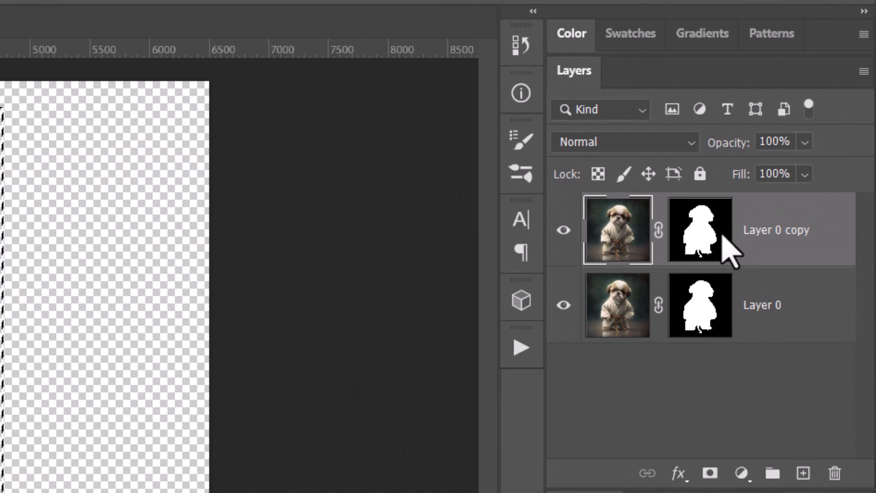
- Set white (ffffff) as the background colour and fill the rectangular selection with it on the mask of Layer 0 copy
left_click(722, 236)
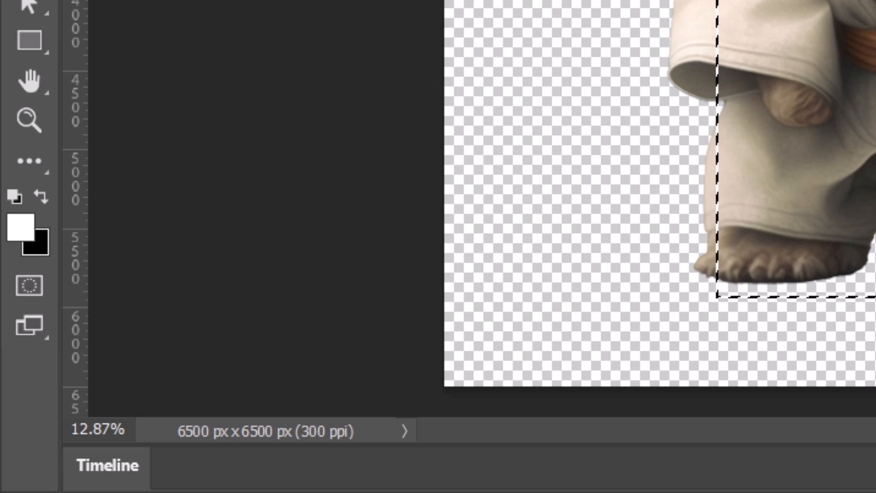
left_click(41, 197)
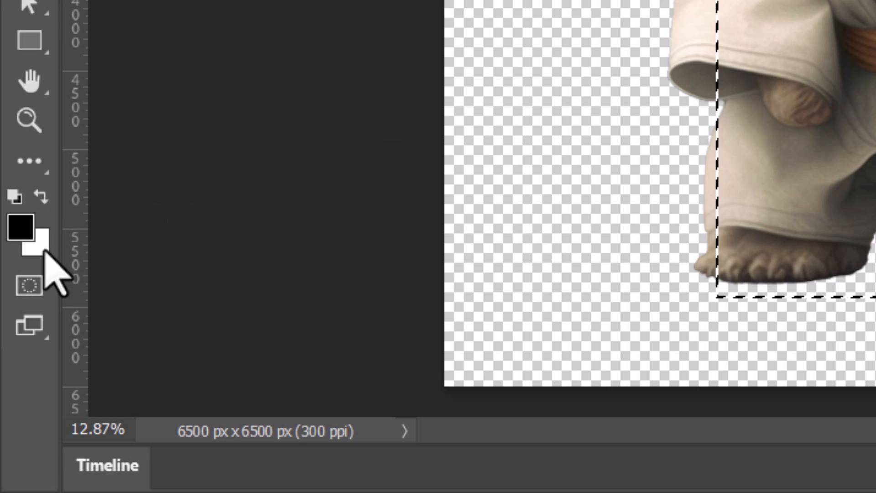
left_click(43, 250)
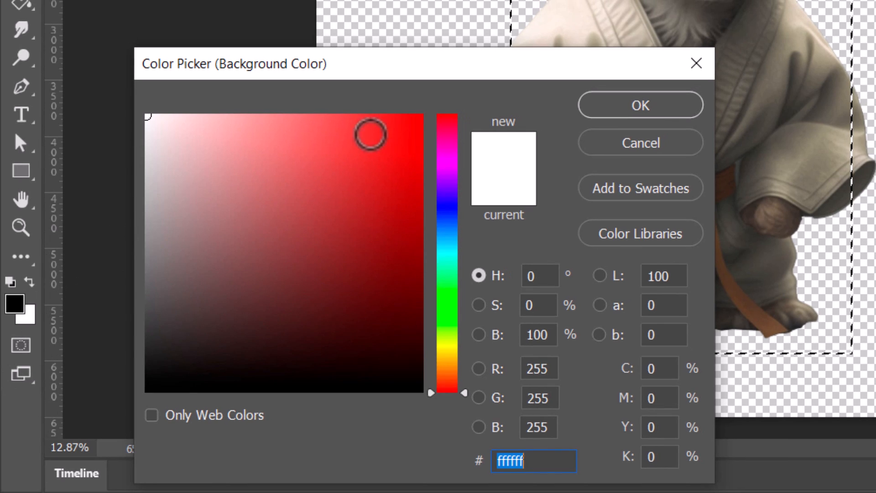
left_click(658, 114)
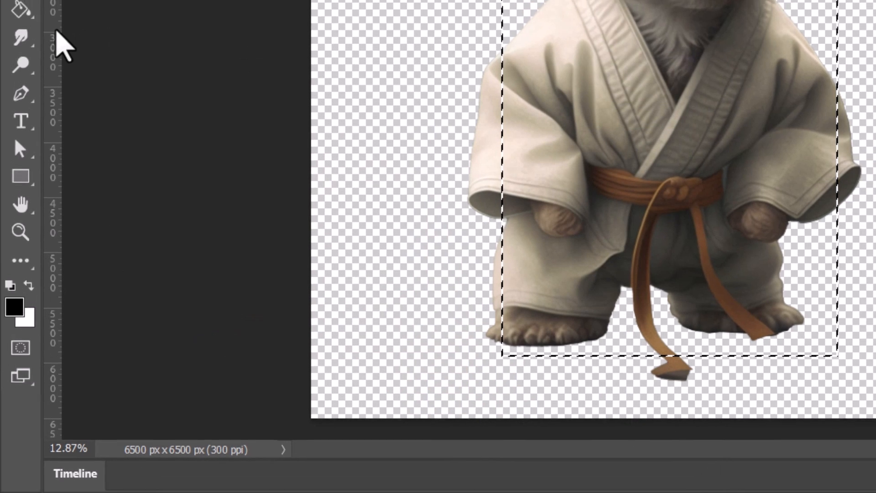
key("ctrl+BackSpace")
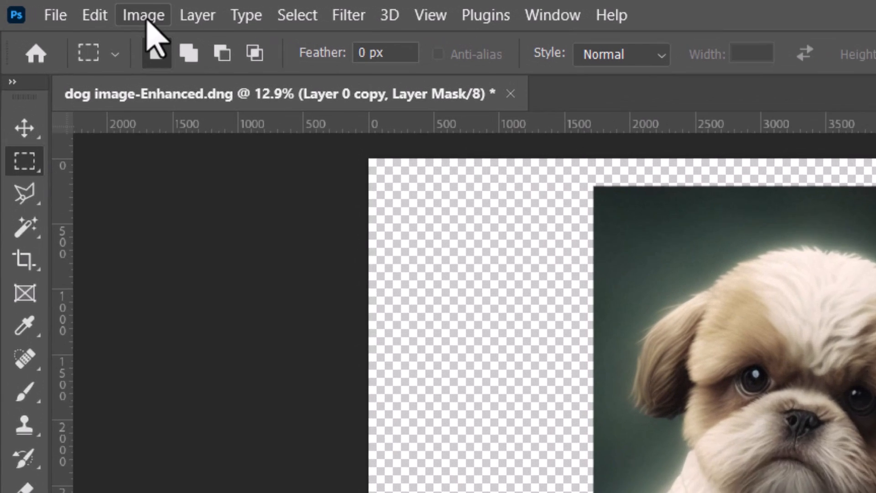
- Extend the canvas upward to a height of 8000 pixels by anchoring it at the bottom centre
left_click(65, 6)
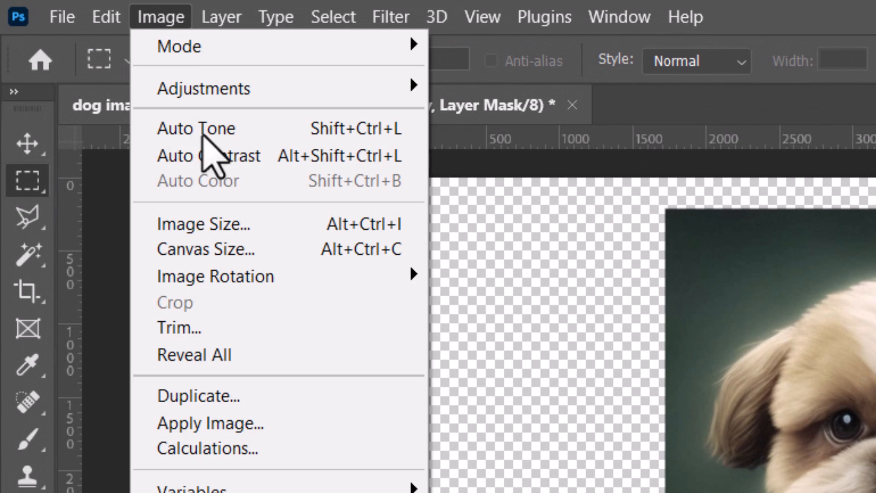
left_click(233, 248)
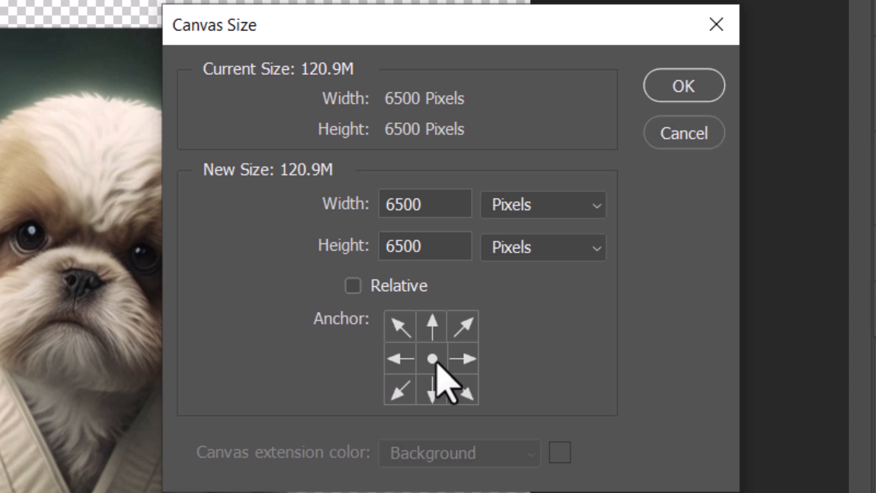
left_click(432, 390)
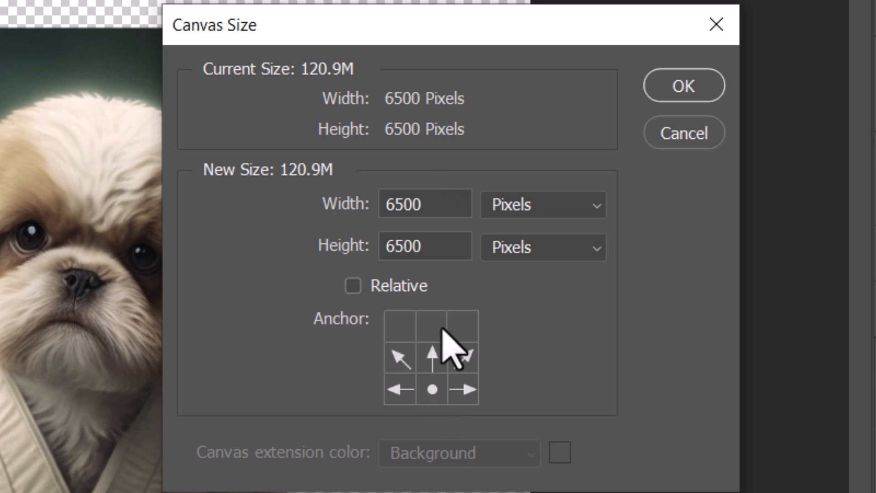
left_click_drag(434, 245, 305, 236)
type("8000")
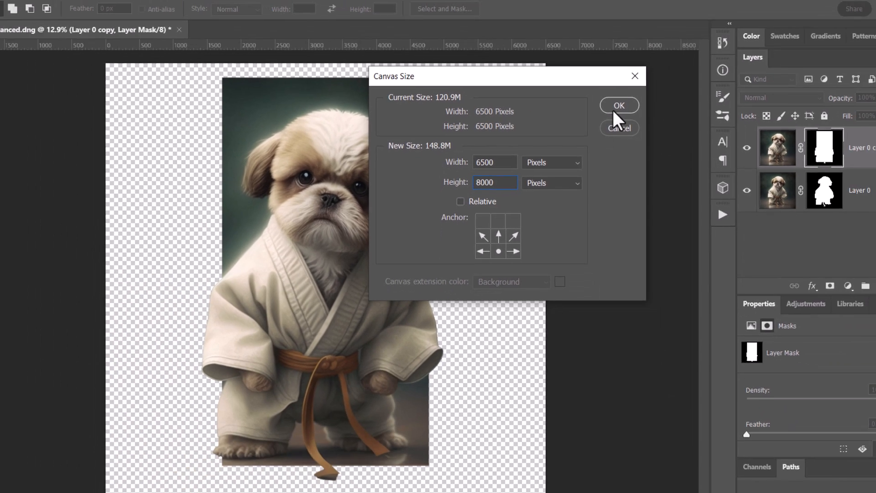
left_click(673, 89)
scroll(392, 196, "down", 3)
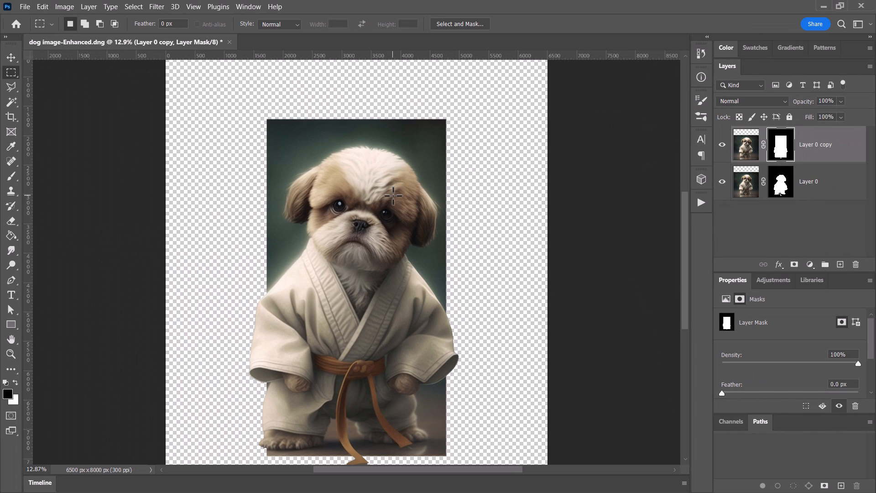
- Try a rectangular selection about 3050 px wide and 4320 px tall, aligned with the backdrop's sides and extending into the empty canvas above
scroll(346, 163, "up", 4)
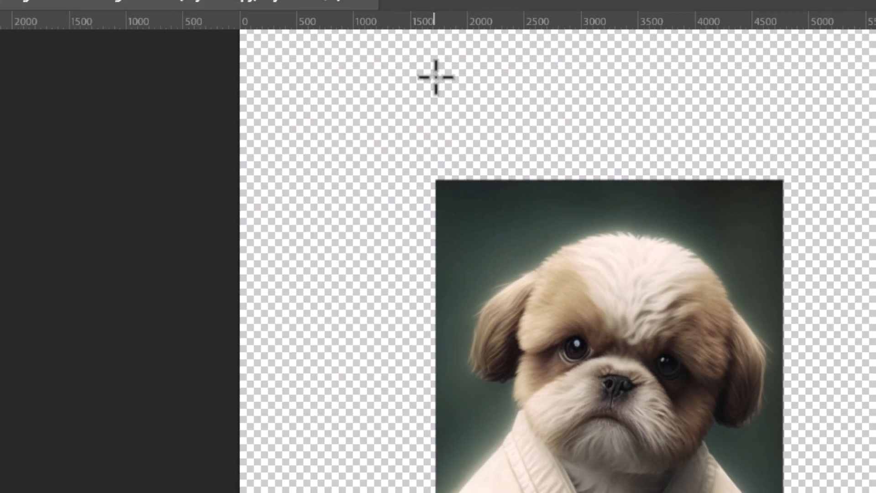
left_click_drag(436, 78, 782, 492)
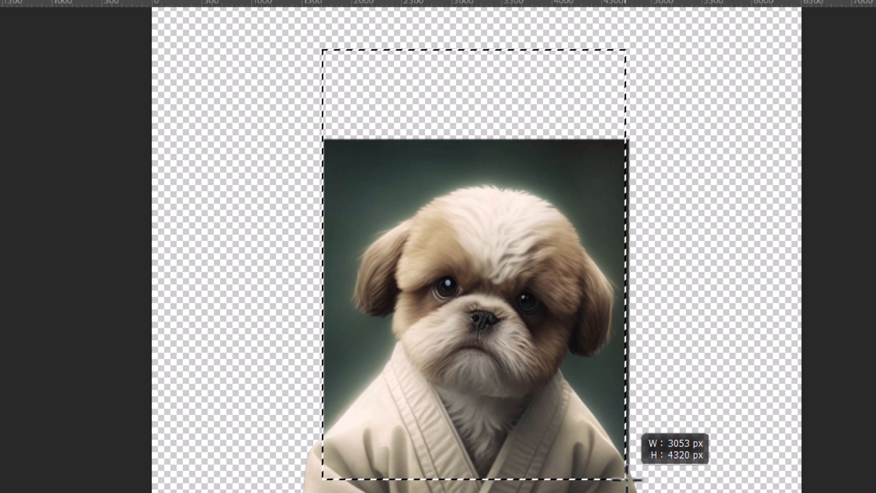
left_click_drag(500, 109, 511, 108)
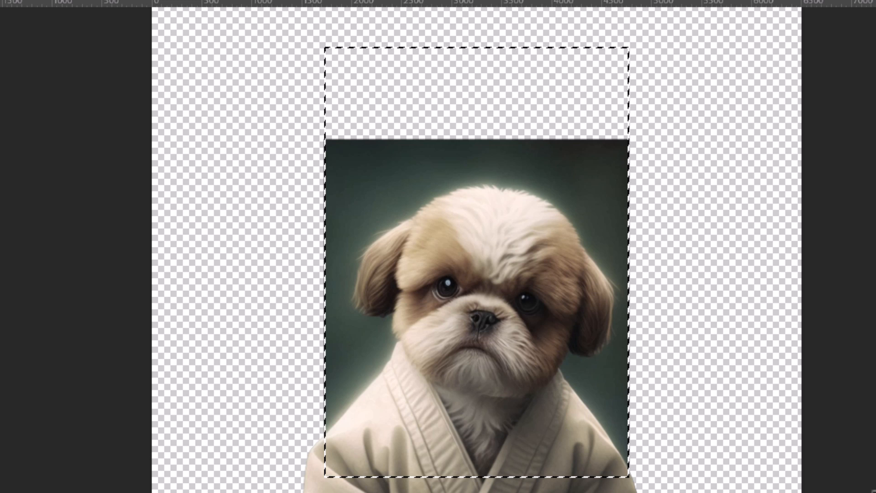
left_click_drag(708, 492, 233, 142)
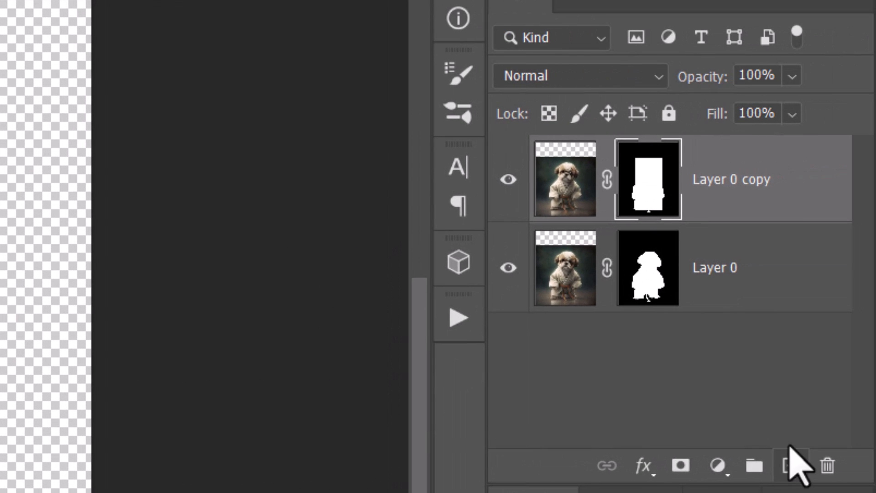
- Fill the rectangular selection above the dog's backdrop with pure red (ff0000) on a new layer
left_click(792, 465)
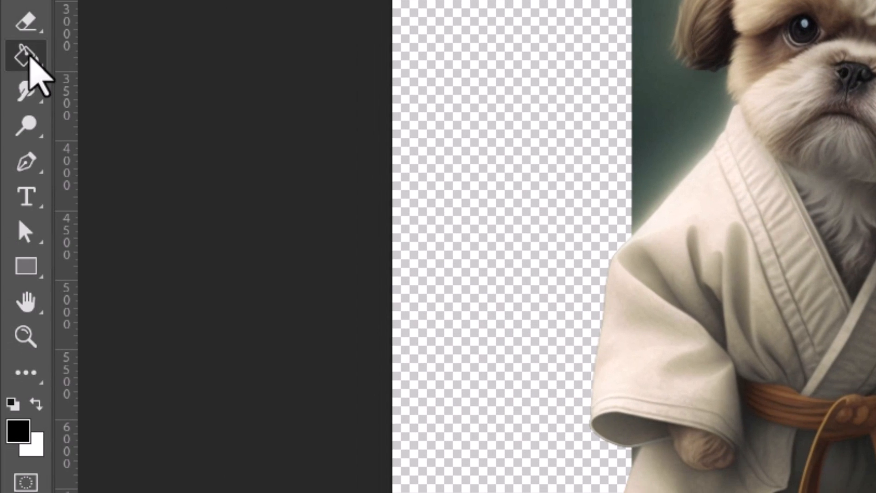
left_click(26, 55)
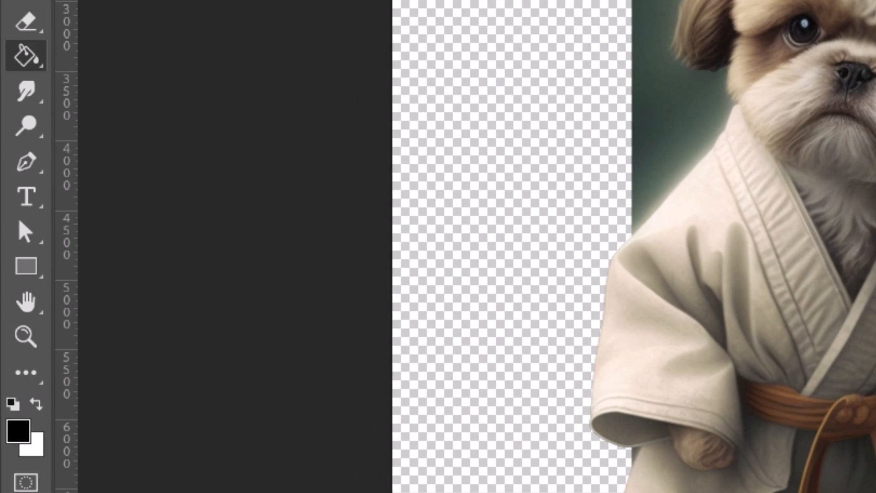
left_click(20, 435)
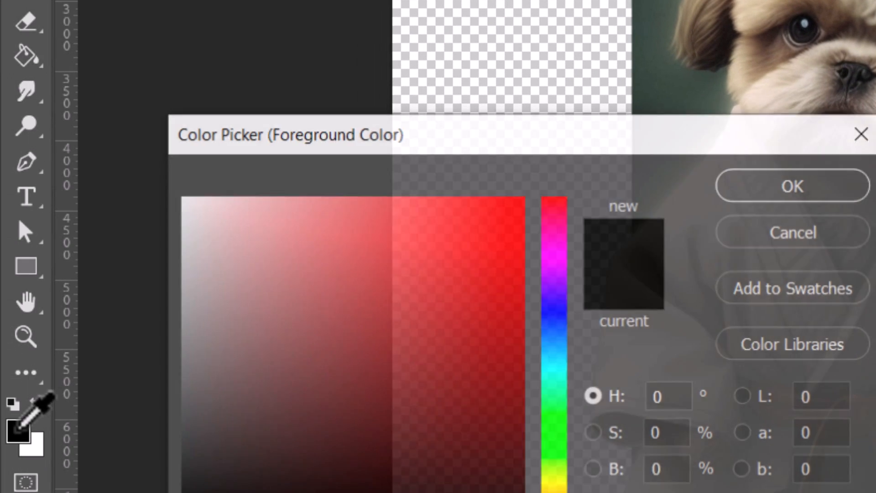
left_click(524, 197)
left_click(597, 365)
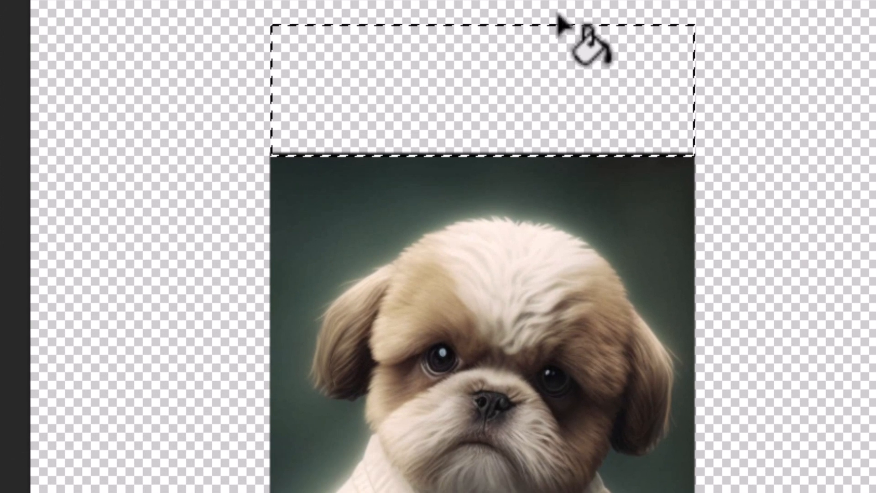
left_click(546, 87)
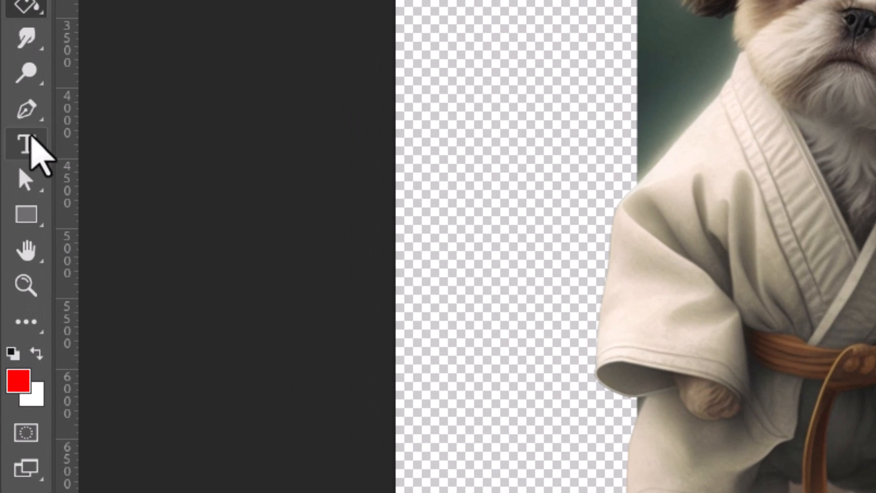
- Add the text WARNING on the empty canvas area beside the dog's backdrop
left_click(29, 137)
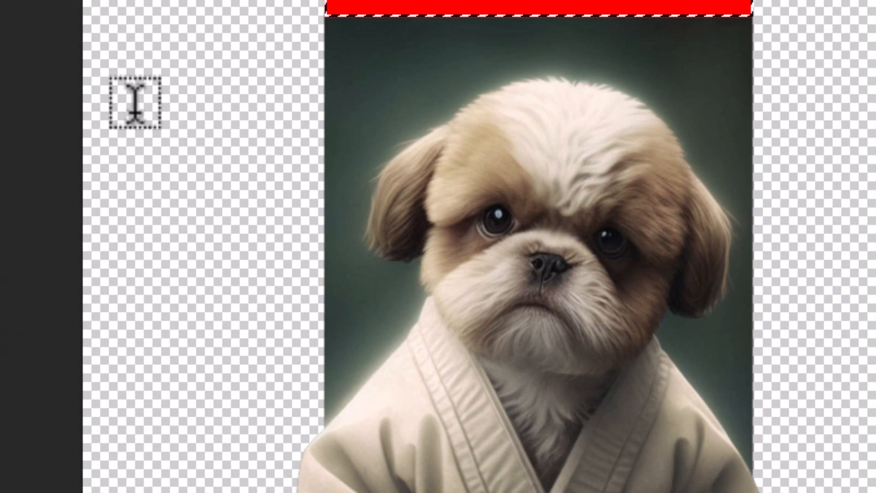
left_click(133, 110)
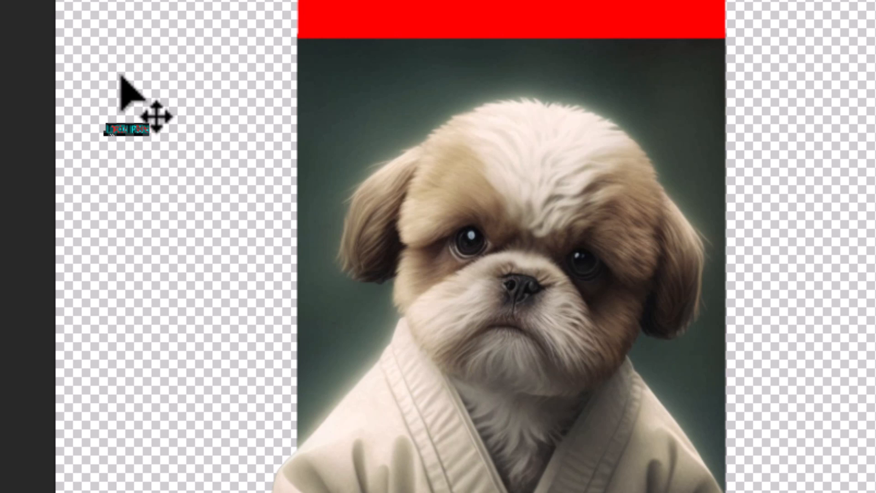
type("WARNING")
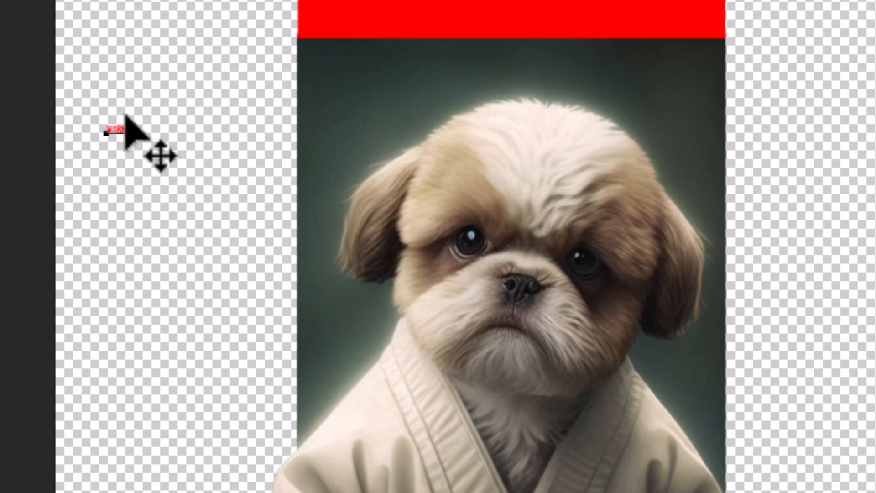
key("ctrl+Return")
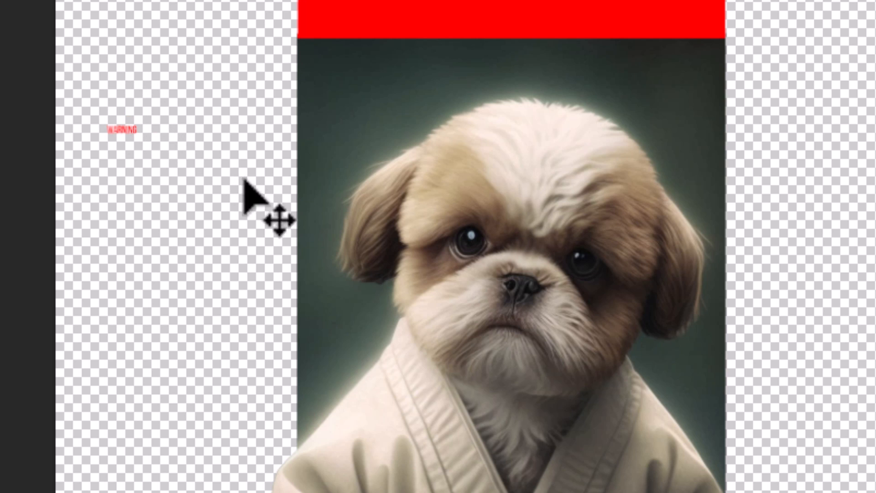
- Scale the WARNING text up to about 208 pt with Free Transform
key("ctrl+t")
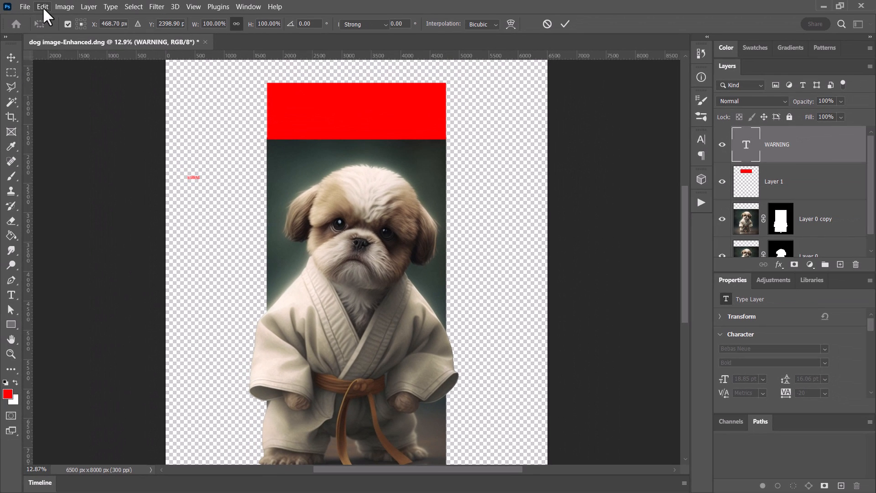
left_click(43, 6)
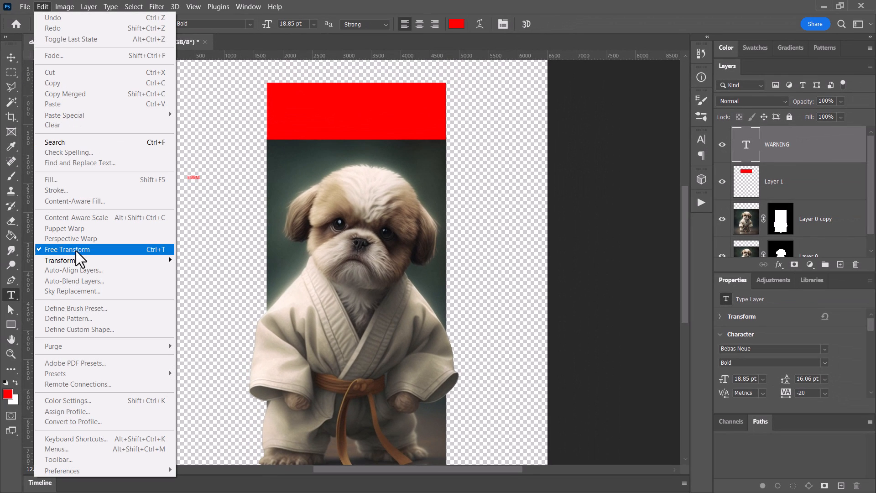
left_click(194, 180)
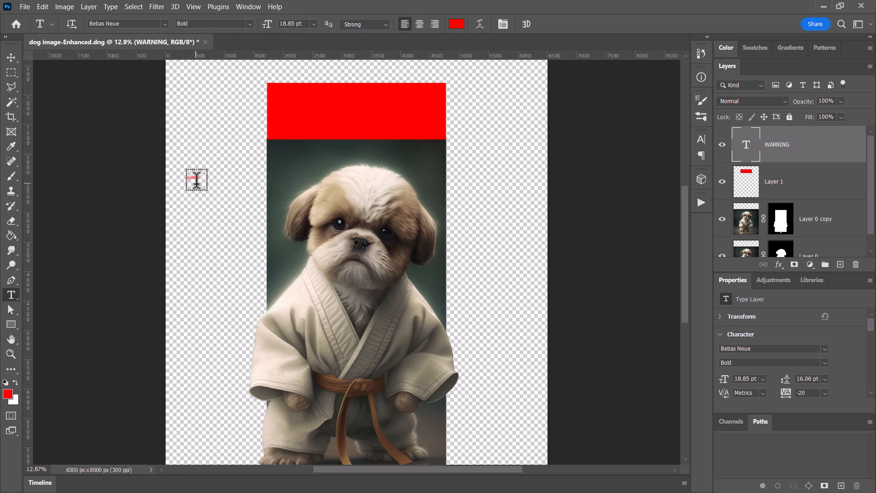
key("ctrl+t")
left_click_drag(196, 180, 306, 269)
key("Return")
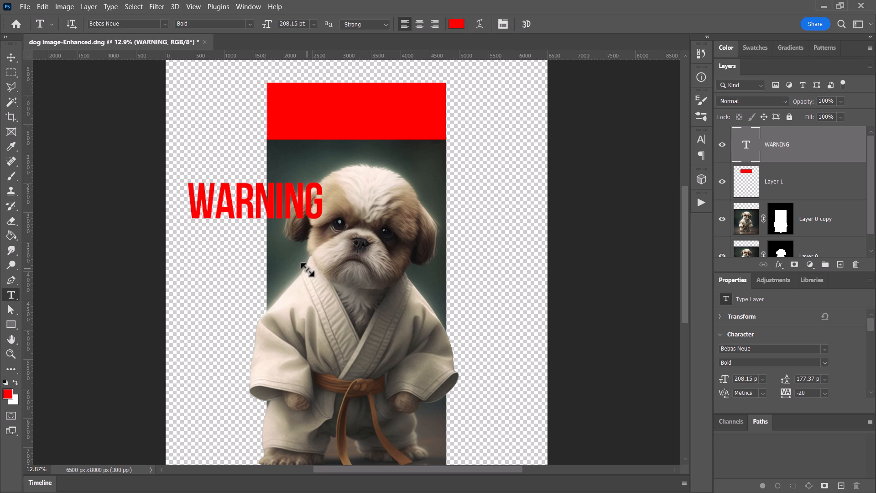
- Set the WARNING text's colour to white and move it onto the red banner above the dog
left_click_drag(258, 215, 325, 193)
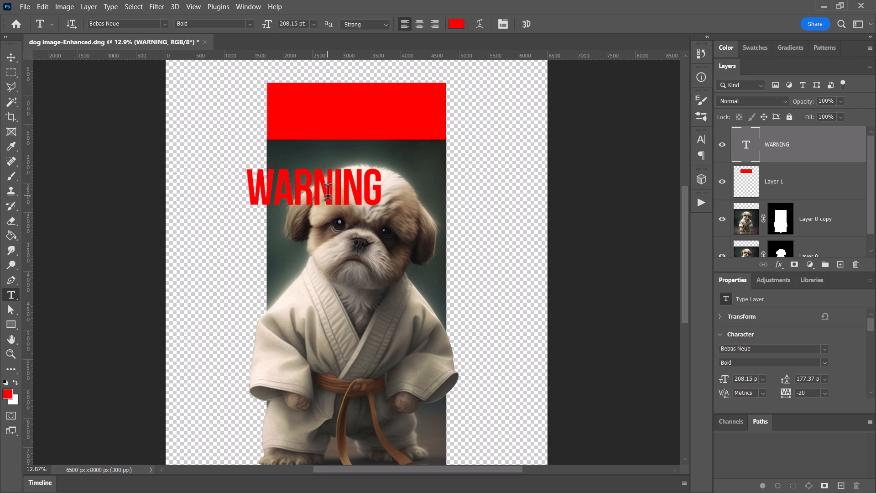
left_click(457, 24)
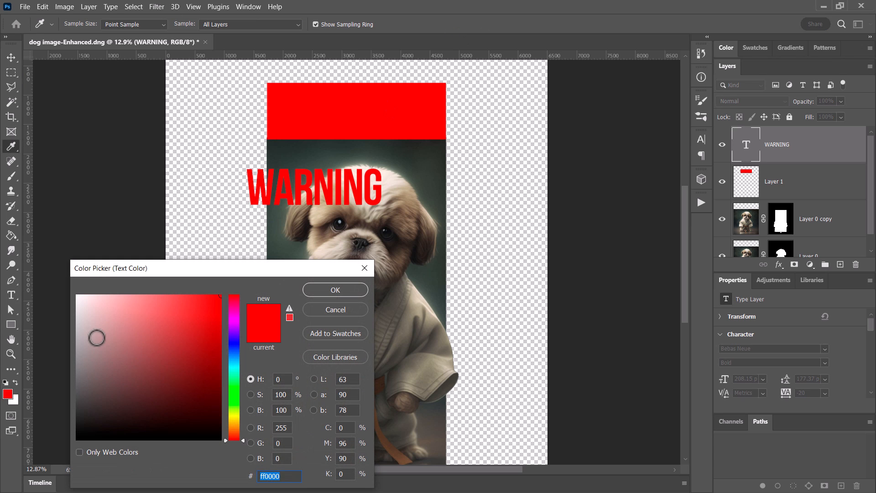
left_click_drag(93, 350, 70, 282)
left_click(340, 292)
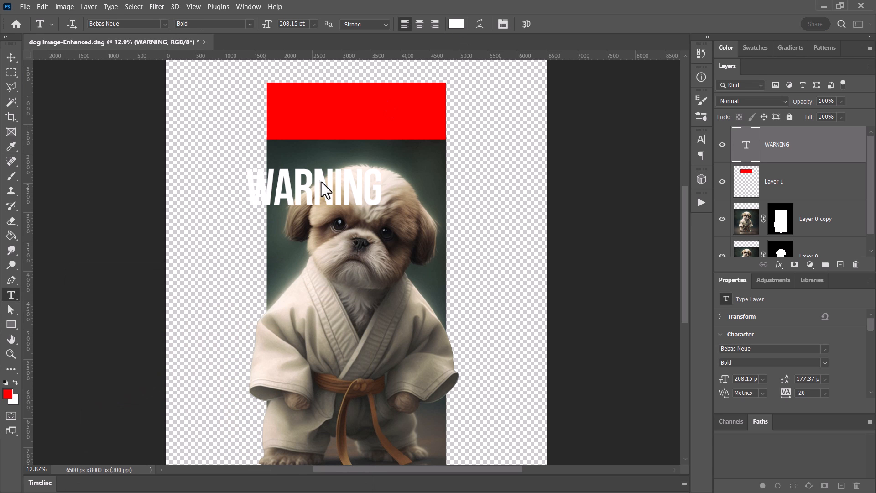
left_click_drag(329, 203, 356, 118)
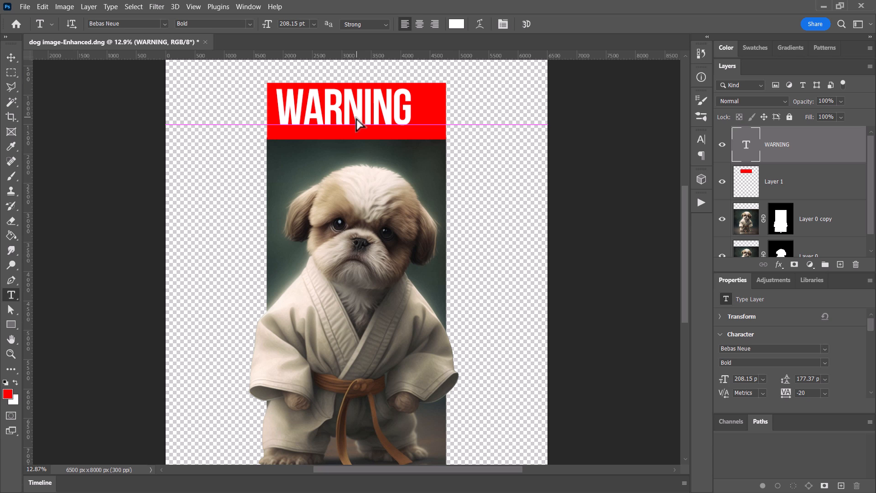
- Replace the word WARNING on the red banner with DANGER
left_click_drag(280, 102, 475, 81)
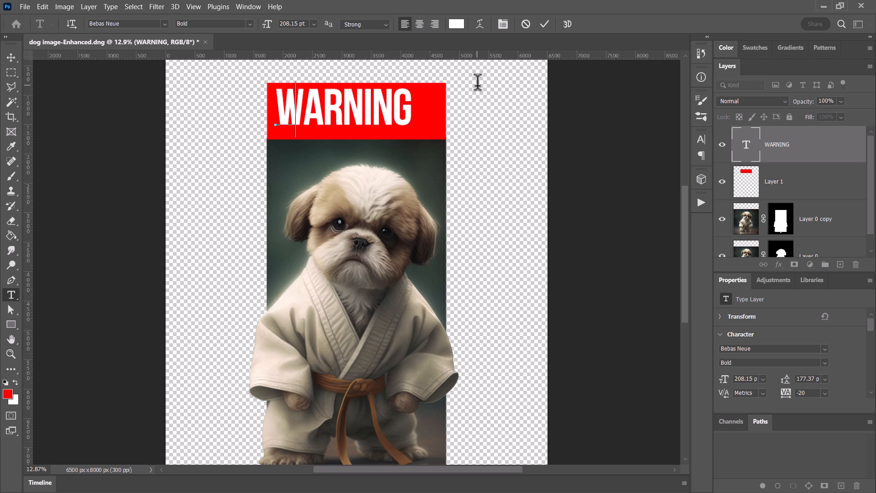
type("DANGER")
key("ctrl+Return")
- Scale the DANGER text proportionally to about 118% (246 pt) and stretch it horizontally to nearly fill the banner's width
key("ctrl+t")
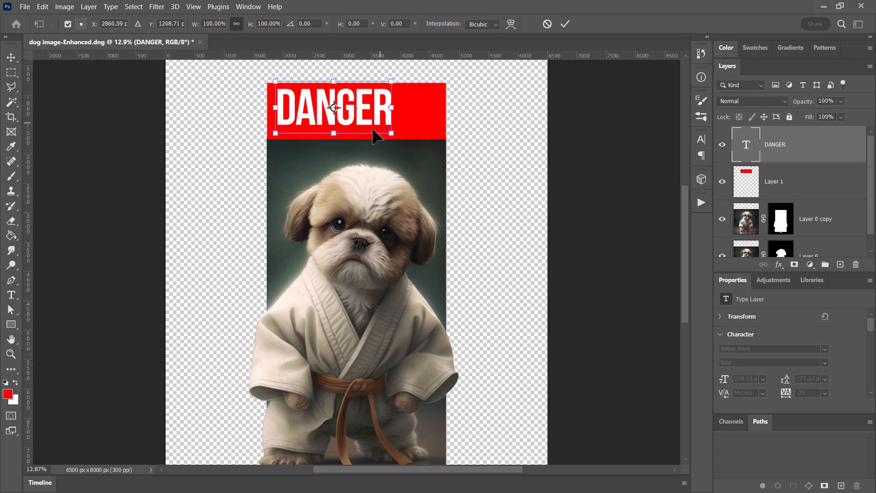
left_click_drag(400, 133, 416, 139)
left_click(45, 8)
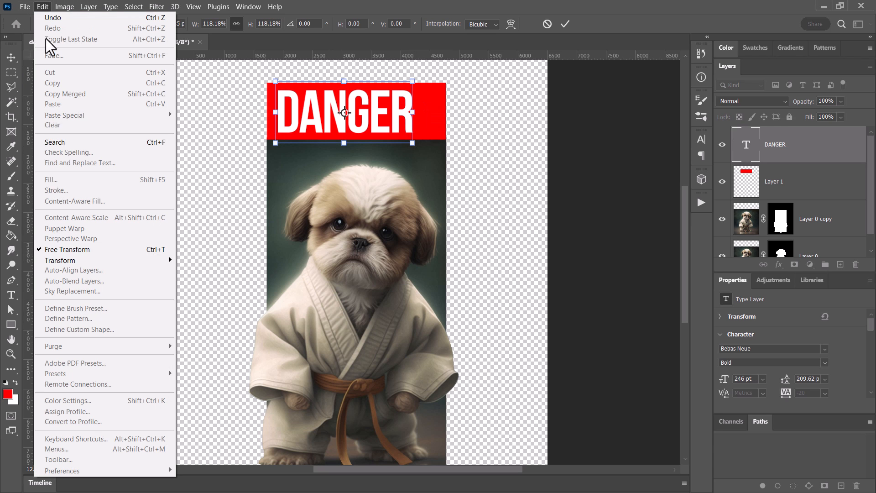
left_click(590, 7)
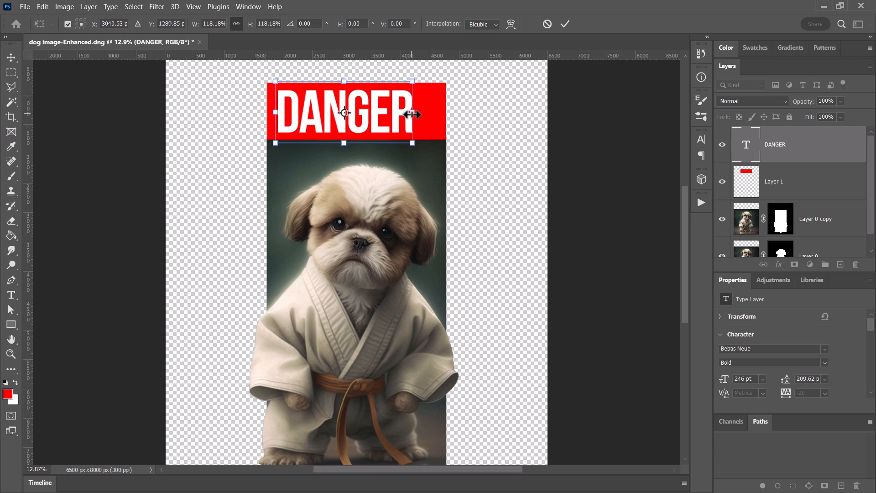
left_click_drag(412, 114, 436, 110)
key("Return")
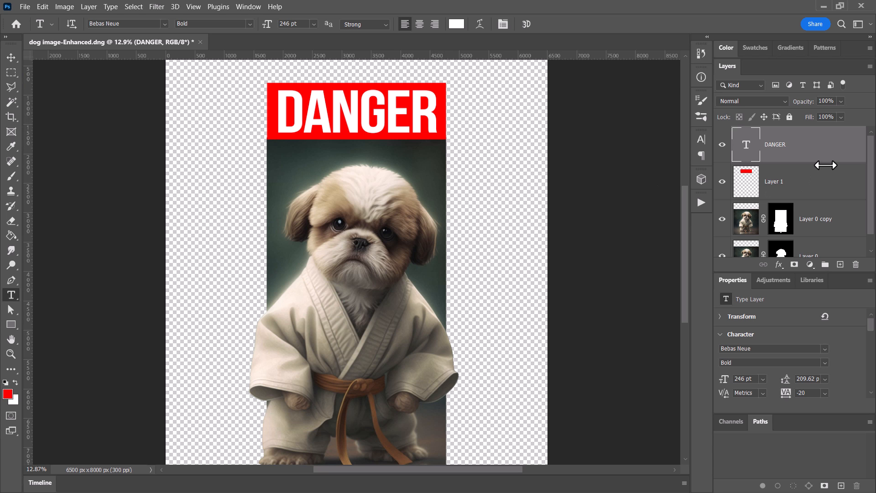
- Place a new white text line on the dark backdrop just below the start of the word DANGER
left_click(277, 155)
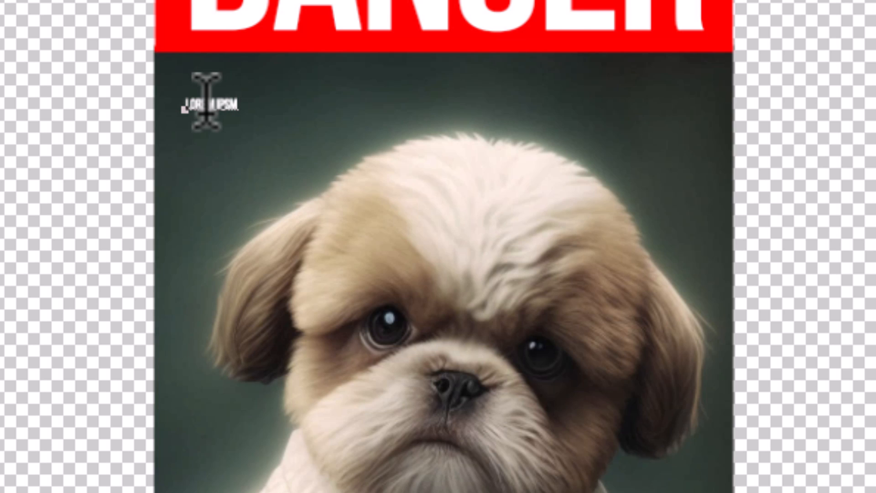
scroll(206, 101, "left", 2)
scroll(367, 98, "up", 2)
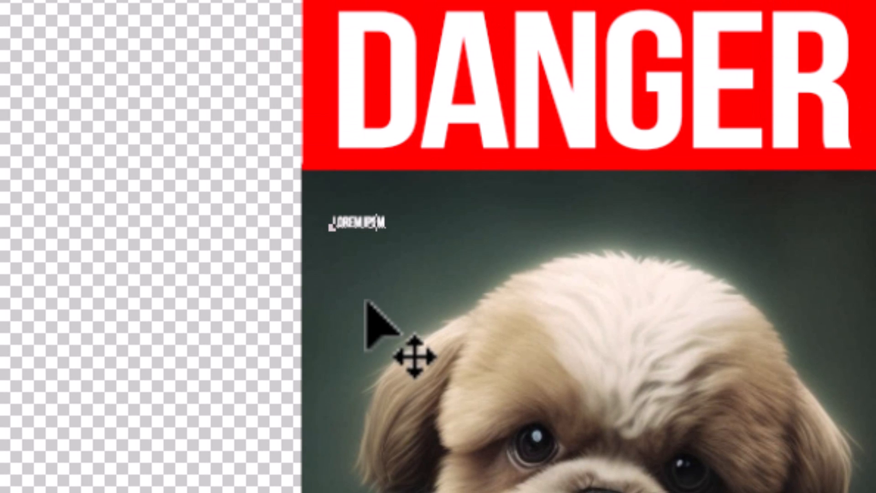
scroll(361, 234, "up", 1)
scroll(360, 235, "up", 3)
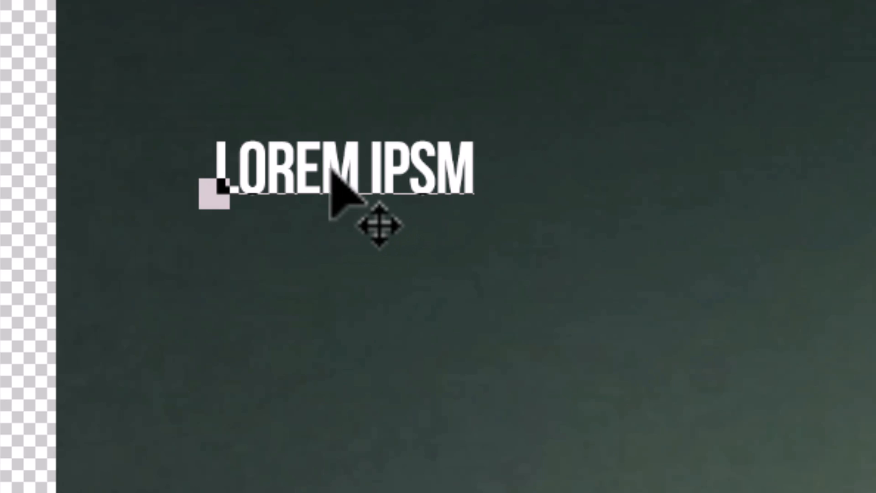
scroll(301, 175, "up", 2)
key("ctrl+t")
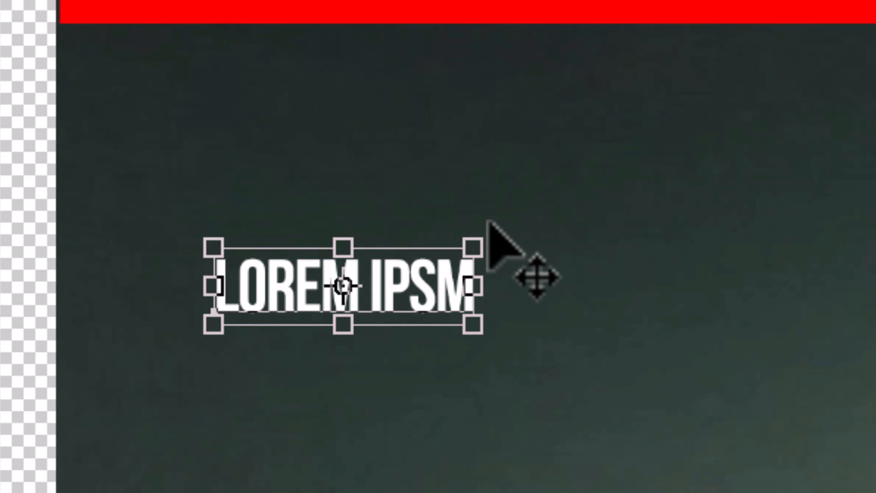
key("Return")
- Replace the placeholder words in the new text line with DOG KNOWS KARATE
double_click(401, 283)
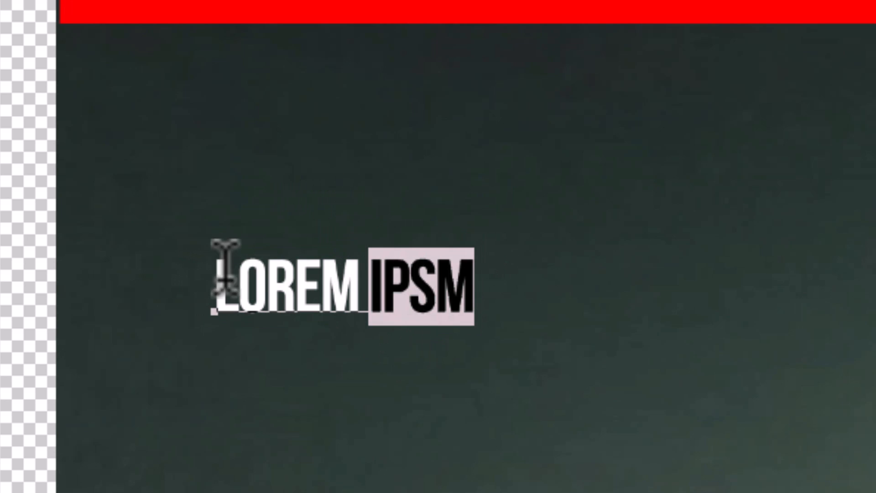
key("ctrl+a")
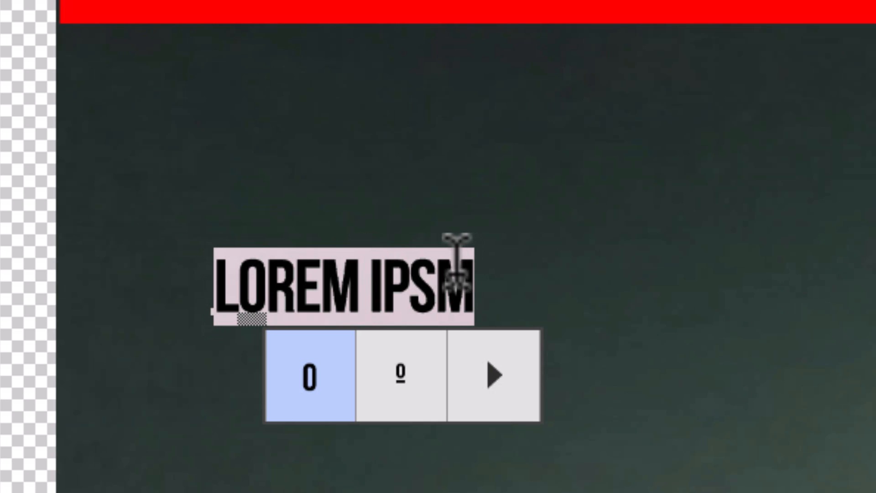
left_click(384, 282)
type("D")
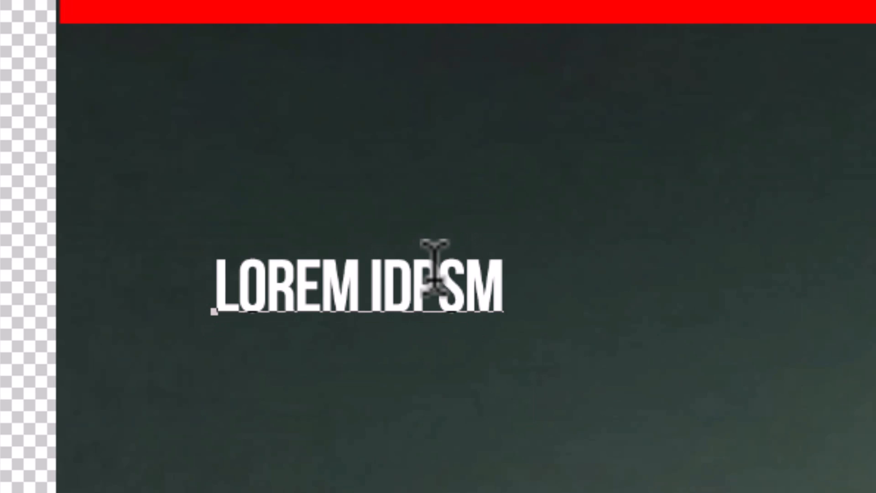
key("BackSpace")
key("BackSpace")
key("BackSpace")
key("BackSpace")
key("BackSpace")
key("BackSpace")
key("BackSpace")
key("BackSpace")
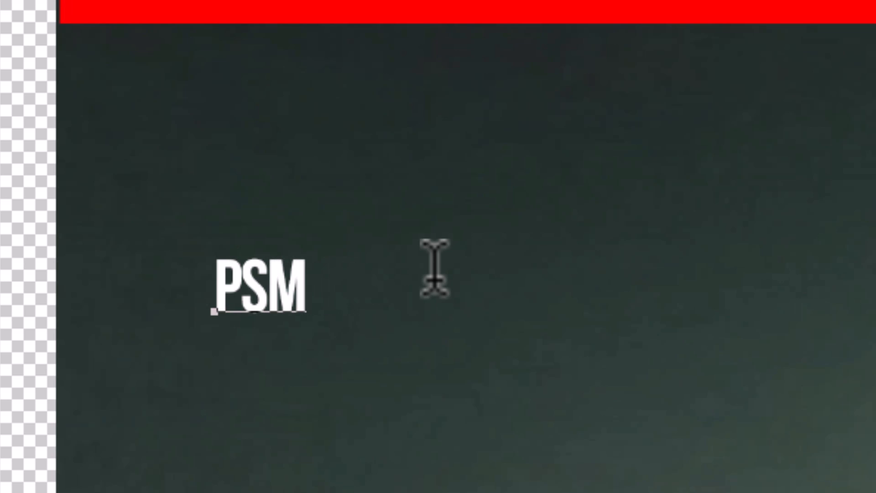
type("DOG KNOWS KAR")
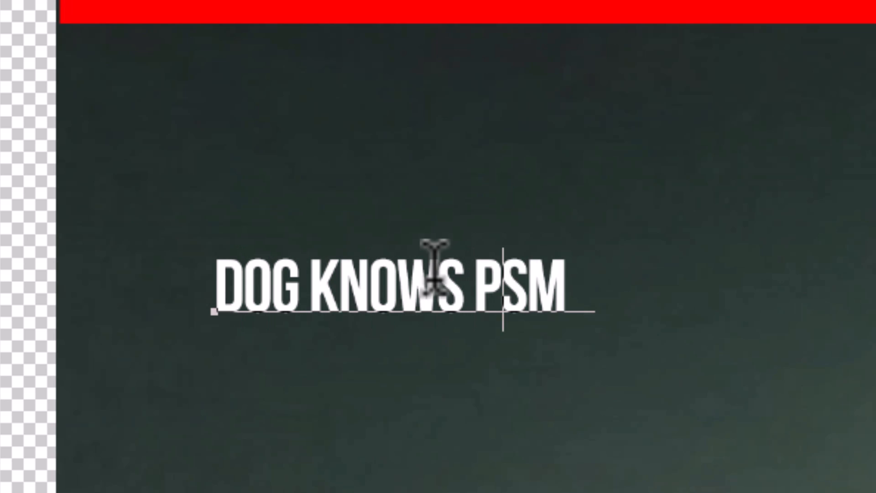
type("ATE")
key("Delete")
key("Delete")
key("Delete")
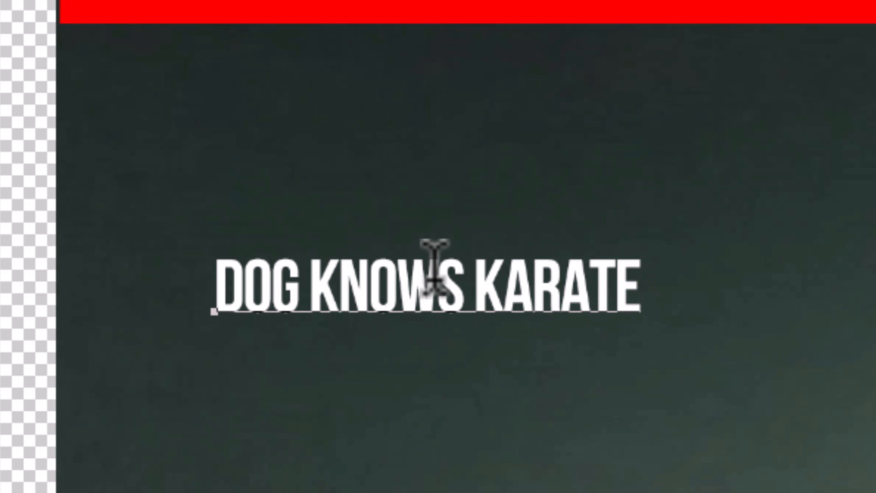
key("ctrl+Return")
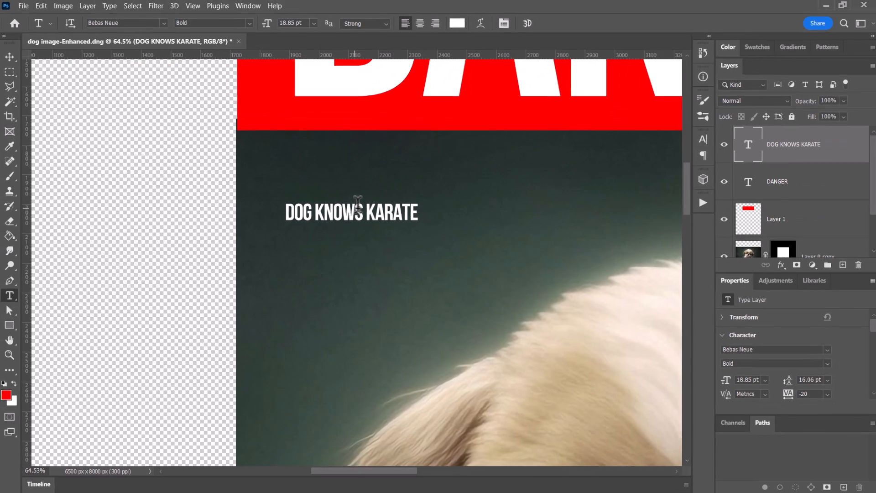
- Scale the DOG KNOWS KARATE text to about 606% to match DANGER's width and place it on the backdrop just below the banner
scroll(359, 201, "down", 6)
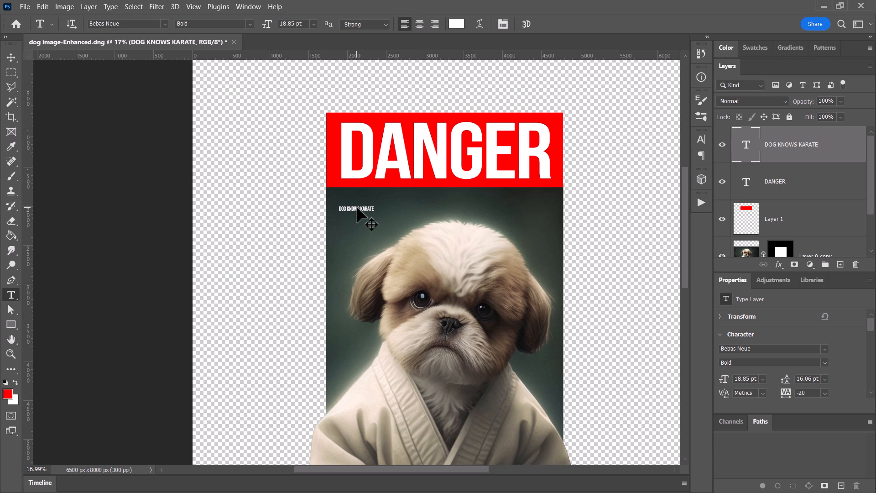
key("ctrl+t")
left_click_drag(375, 205, 556, 179)
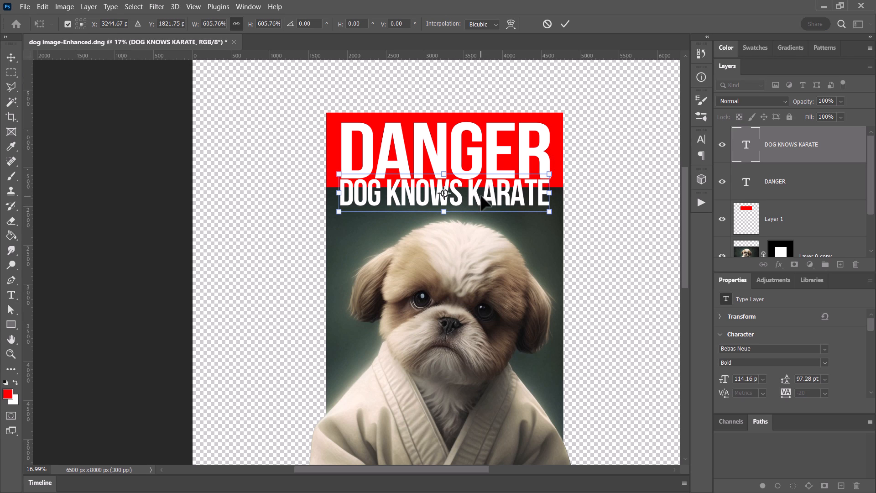
left_click_drag(482, 200, 480, 213)
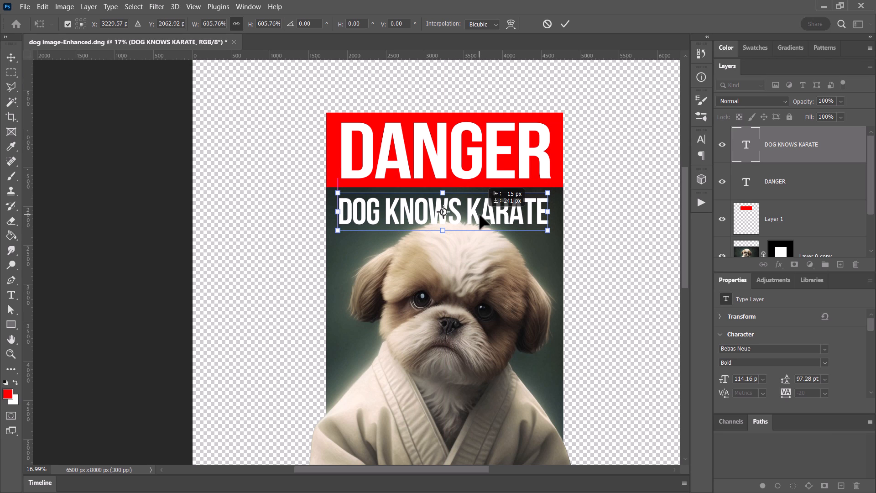
key("Return")
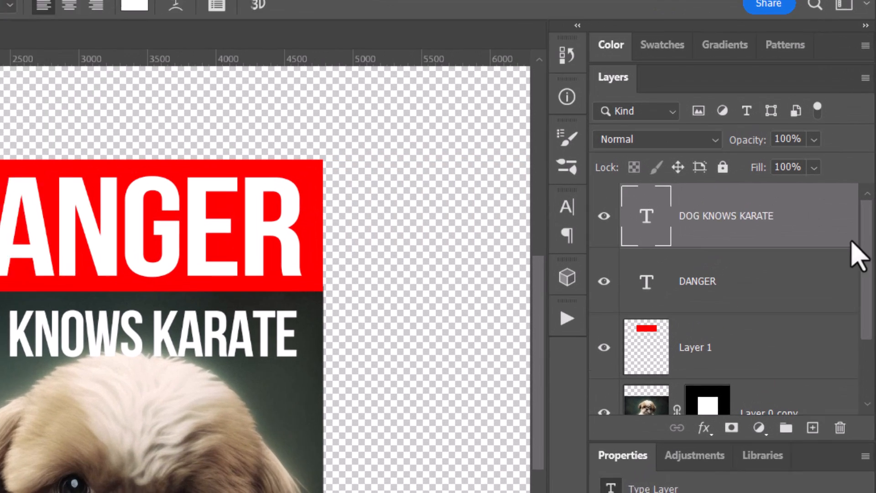
- Swap the two dog image layers so Layer 0 with the dog-shaped mask sits above Layer 0 copy
left_click_drag(869, 164, 869, 170)
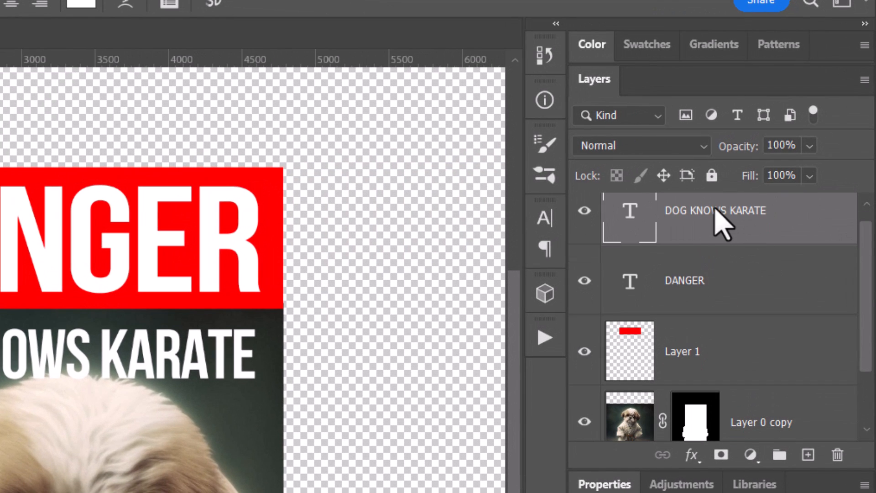
scroll(746, 273, "down", 2)
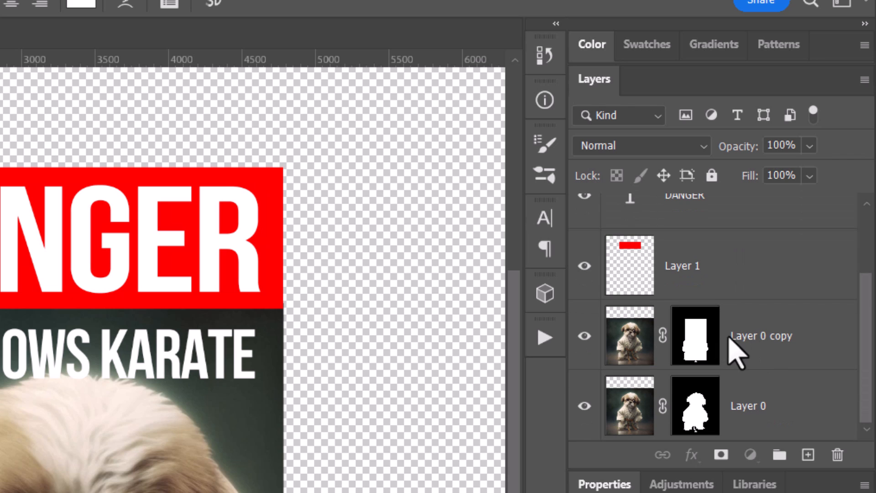
left_click(739, 359)
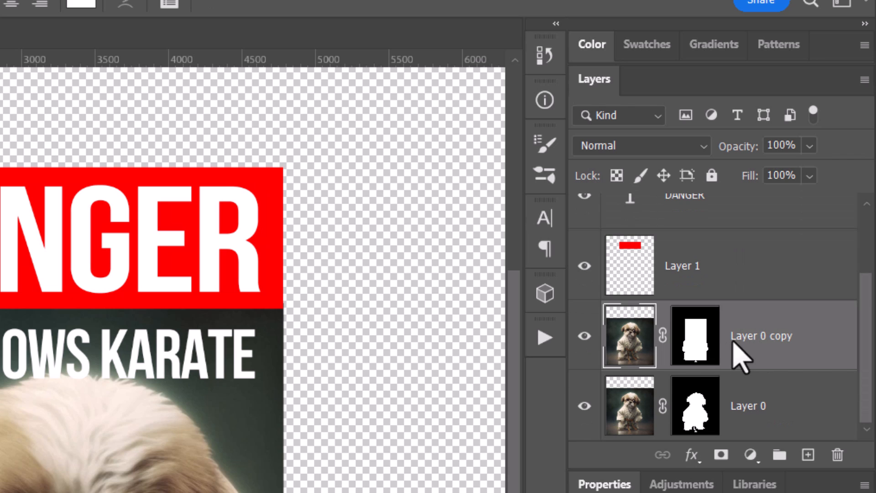
left_click_drag(767, 354, 754, 405)
double_click(755, 408)
left_click_drag(831, 417, 792, 313)
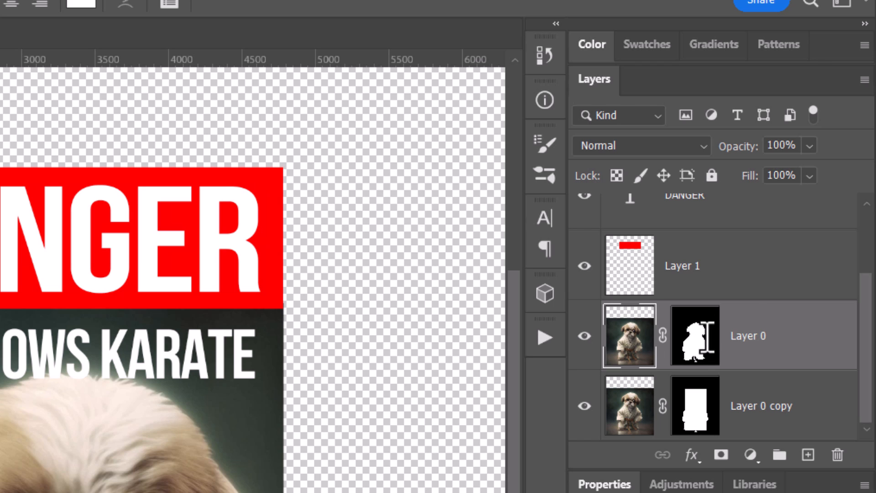
- Reorder the DOG KNOWS KARATE text layer to sit between Layer 0 and Layer 0 copy
scroll(866, 287, "up", 2)
scroll(727, 254, "up", 2)
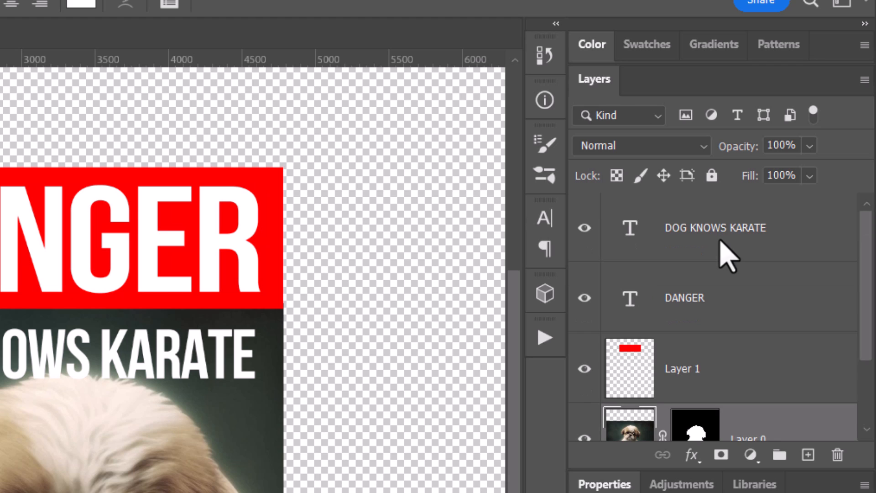
left_click_drag(705, 233, 748, 374)
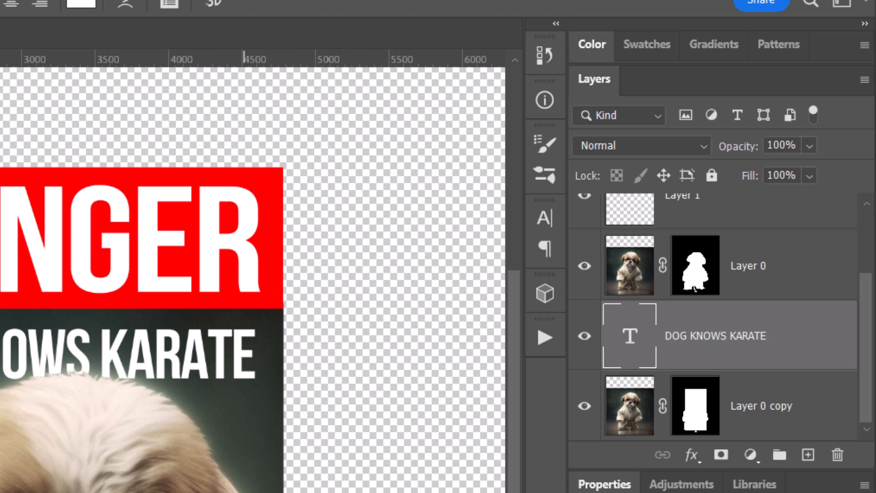
- On a new layer clipped to the DOG KNOWS KARATE text, paint a black 199 px soft brush stroke where the letters meet the dog's head
left_click(807, 455)
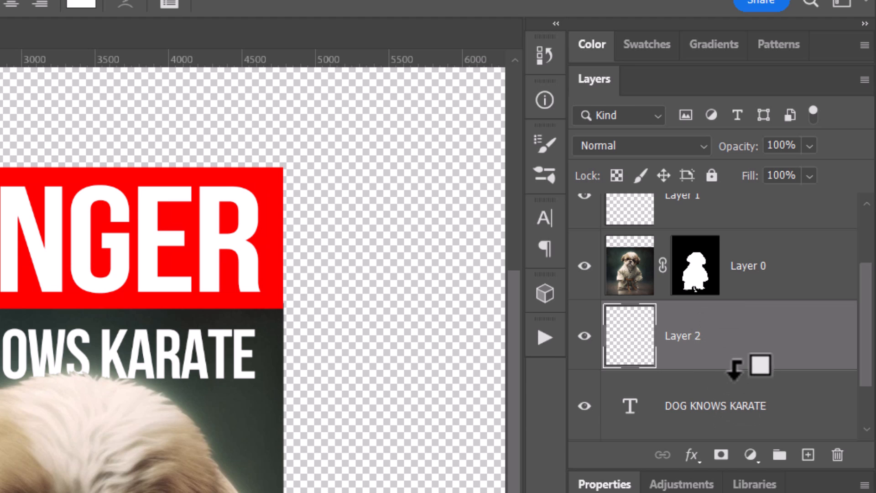
left_click(735, 362, "alt")
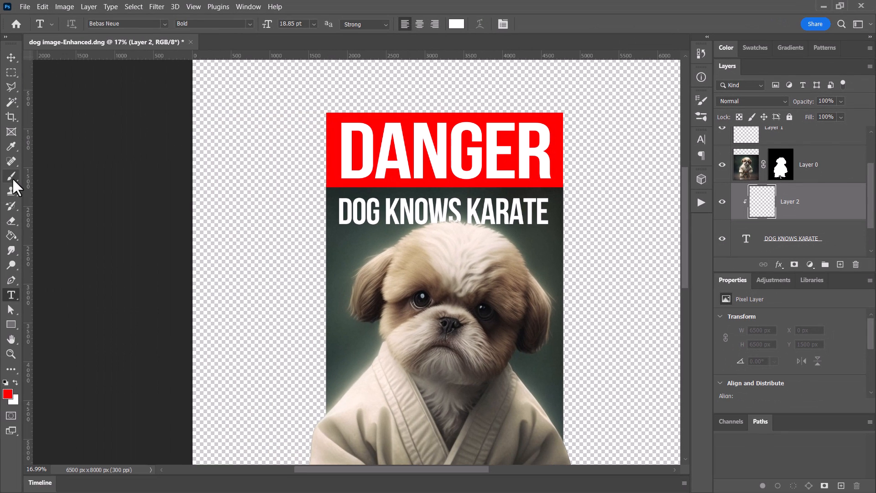
left_click(11, 176)
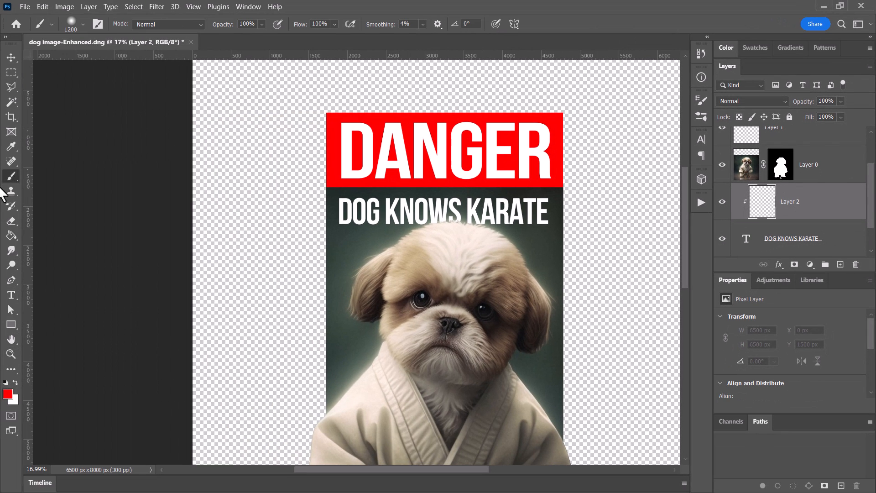
left_click(5, 383)
left_click(82, 25)
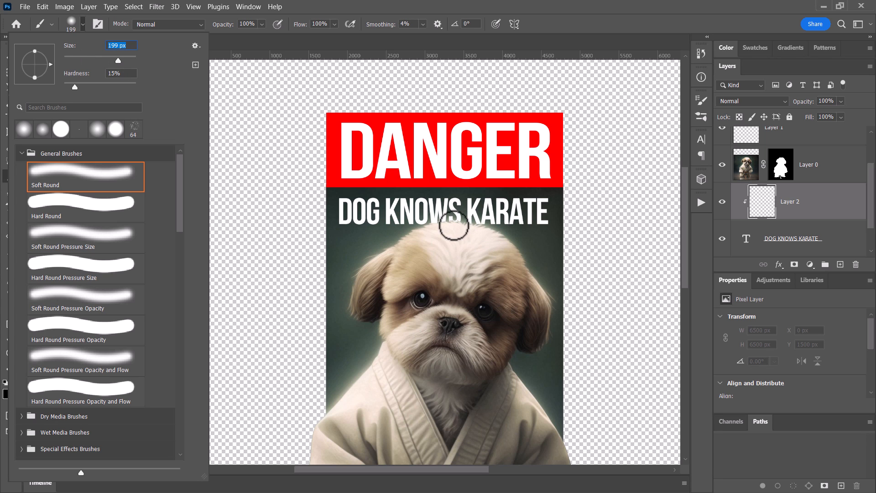
key("Return")
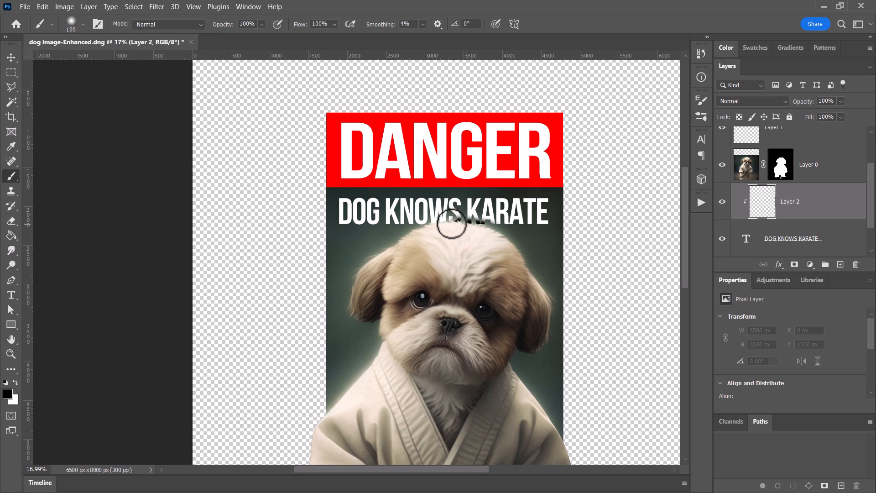
mouse_move(413, 230)
left_mouse_down()
mouse_move(469, 224)
mouse_move(522, 240)
left_mouse_up()
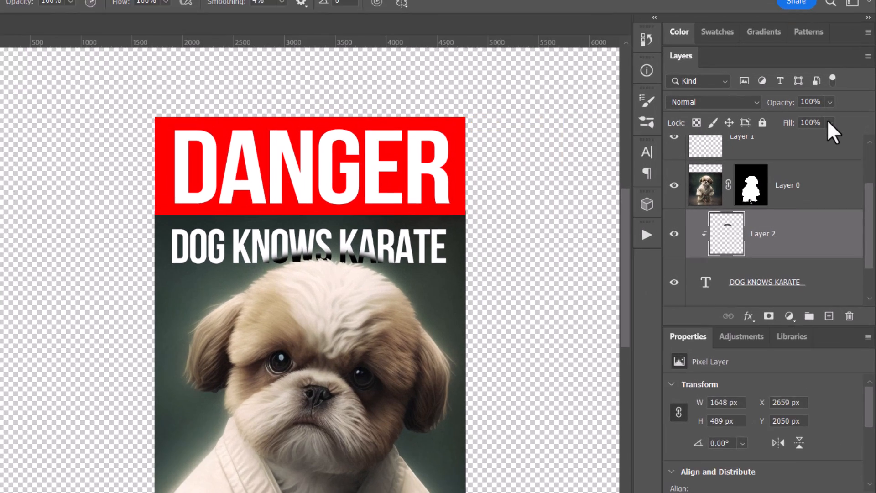
- Reduce the clipped shadow layer's fill to 22%
left_click(830, 122)
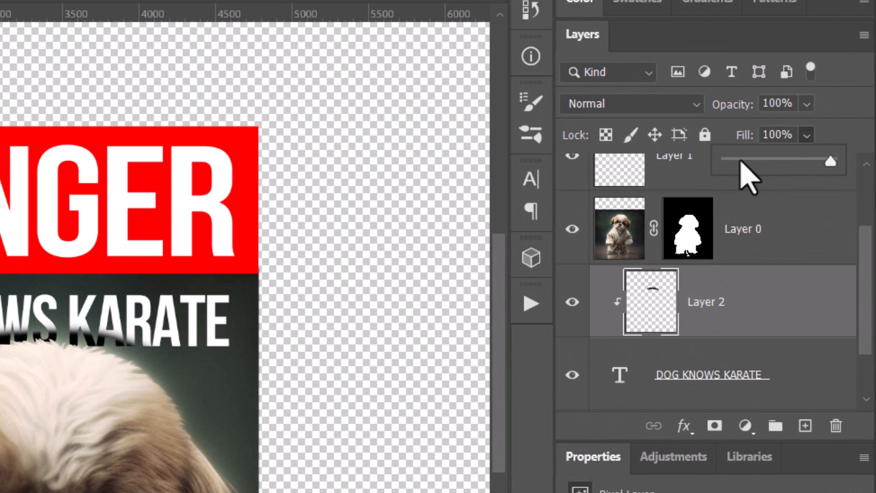
left_click(785, 140)
left_click_drag(739, 158, 749, 158)
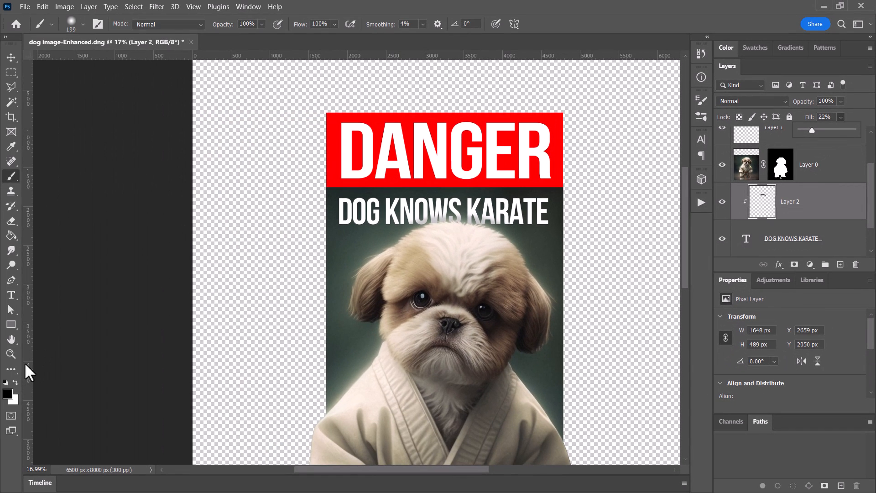
- Crop the canvas closely around the whole design with a rectangular selection, to about 3778 × 7066 px
left_click(11, 354)
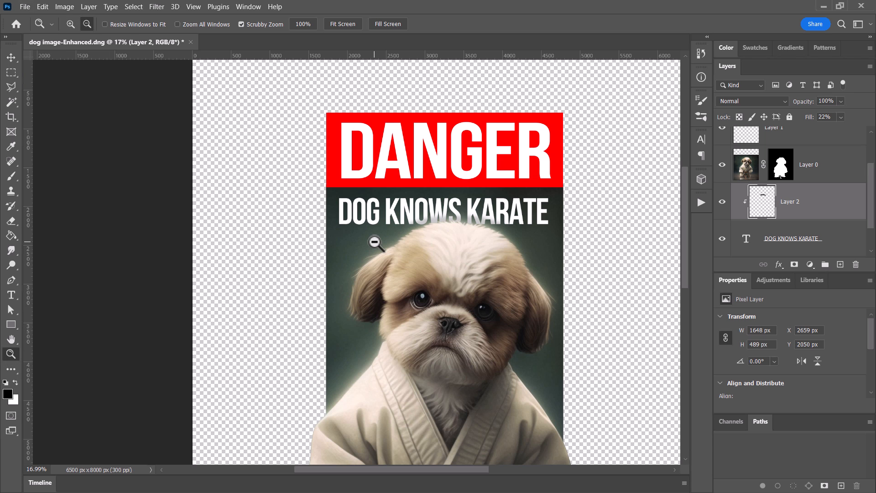
left_click(374, 242, "alt")
left_click(375, 242, "alt")
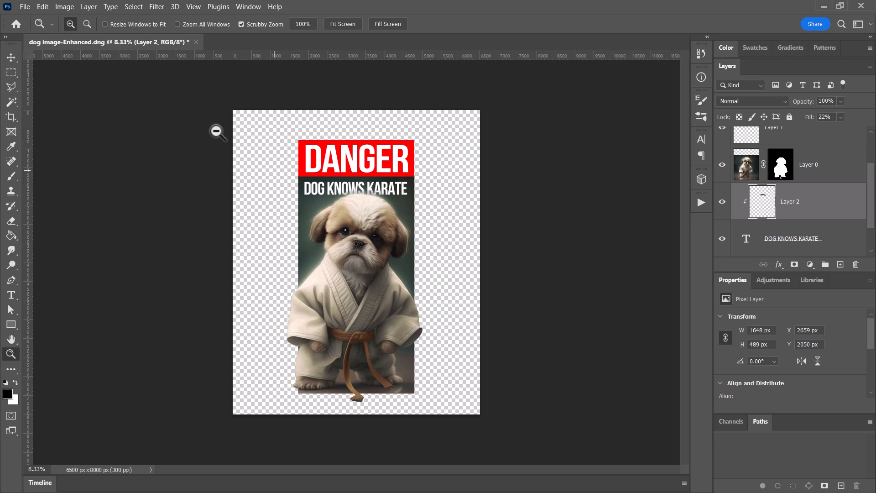
left_click(11, 72)
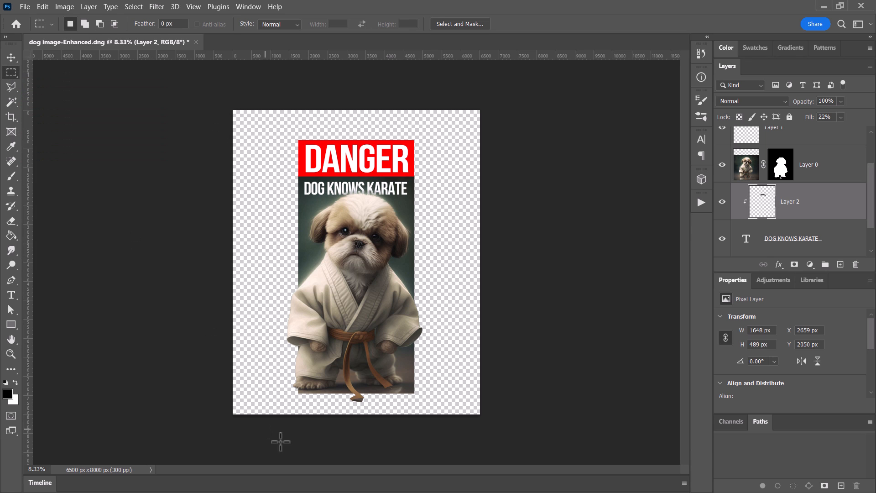
left_click_drag(282, 406, 425, 137)
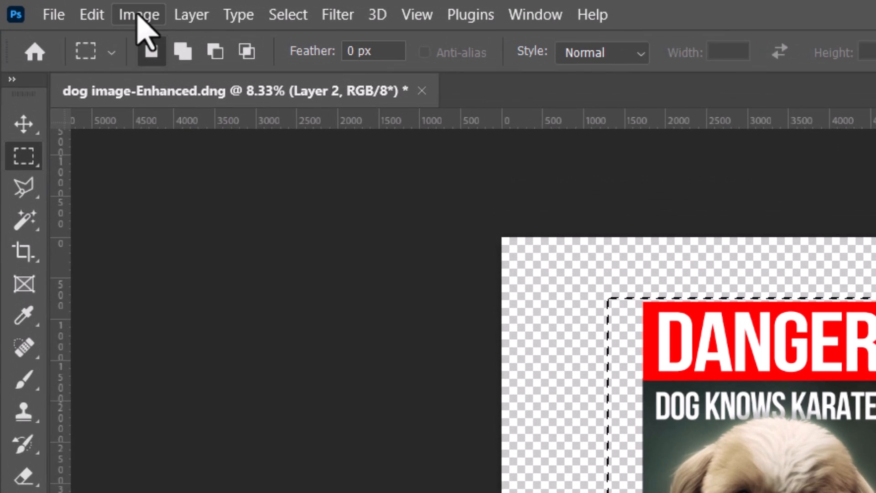
left_click(64, 6)
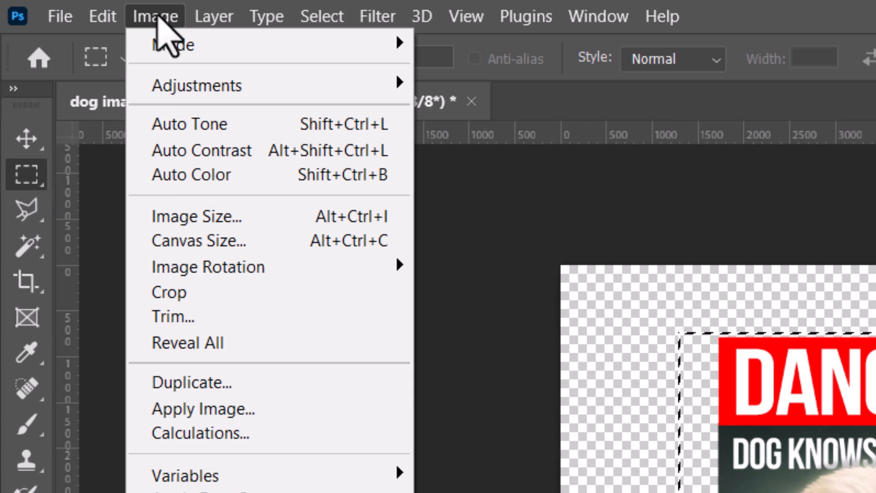
left_click(185, 296)
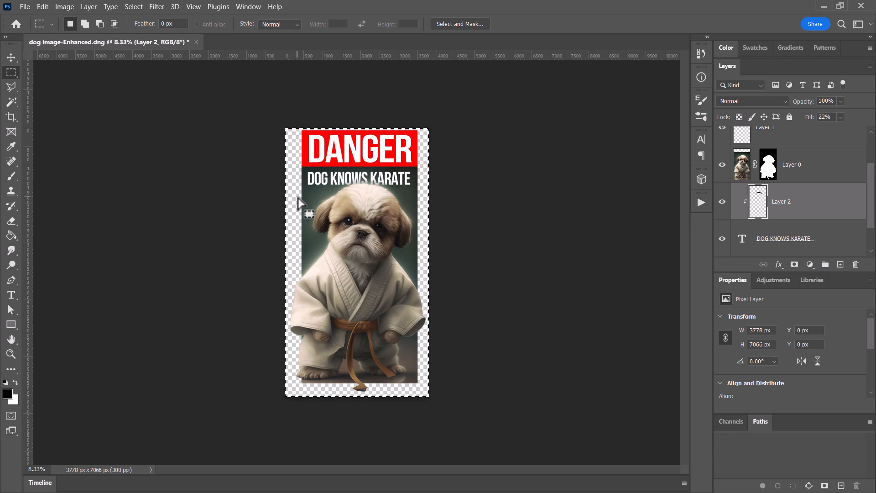
- Crop a thin strip off the canvas's left edge, leaving a width of about 3698 px
left_click(445, 104)
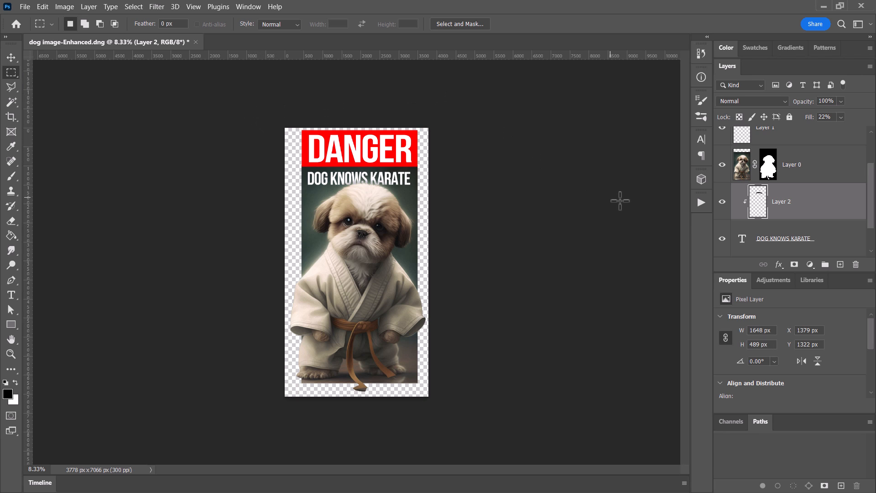
left_click_drag(444, 114, 288, 437)
left_click(64, 7)
left_click(87, 121)
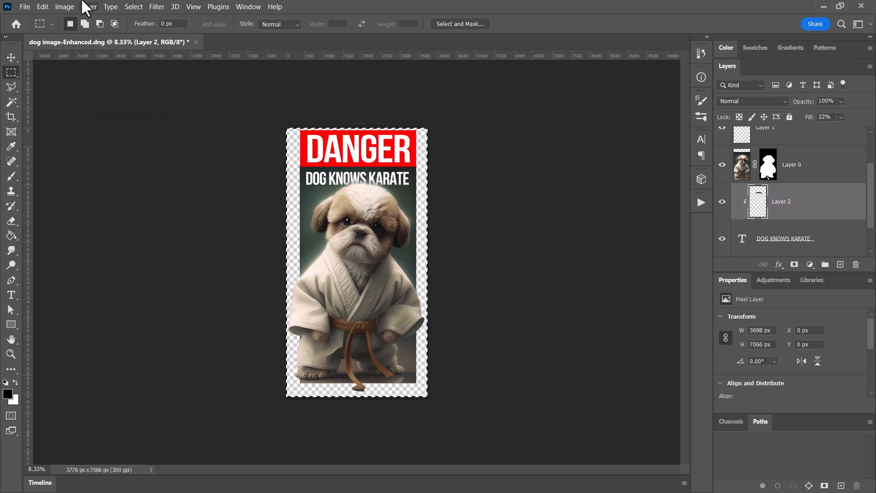
- Extend the canvas on its right side to a width of 3800 pixels, anchoring the artwork at the left
left_click(64, 6)
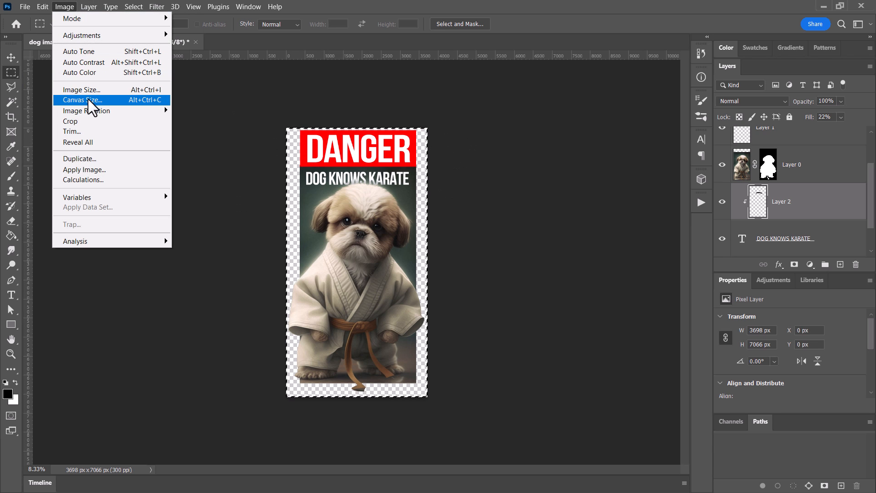
left_click(89, 99)
left_click(472, 233)
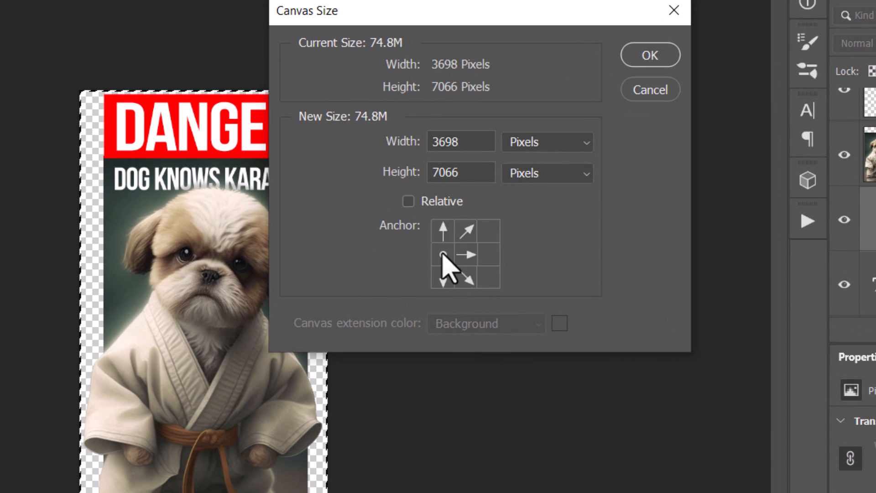
double_click(472, 141)
type("3")
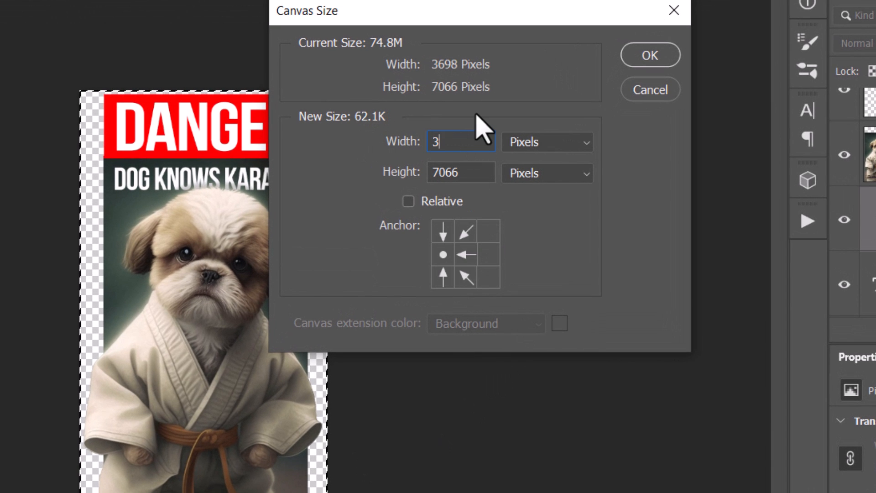
type("800")
key("Return")
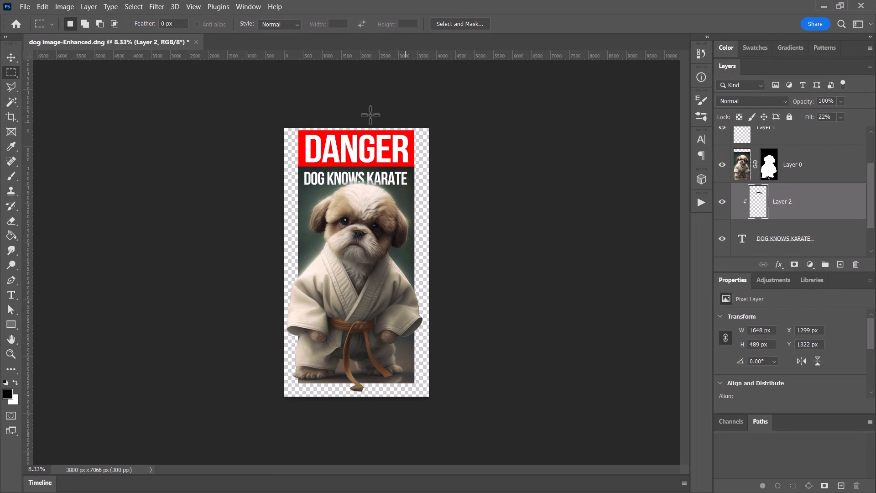
- Select the full canvas, shift the selection about 48 px to the left, and crop the canvas to it
left_click_drag(282, 110, 477, 456)
key("ctrl+Left")
key("ctrl+Left")
key("ctrl+Left")
key("ctrl+Left")
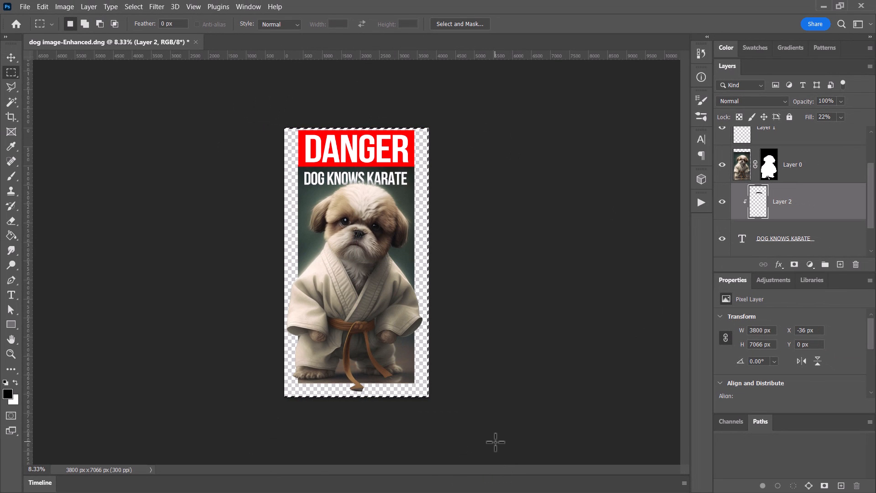
left_click(64, 7)
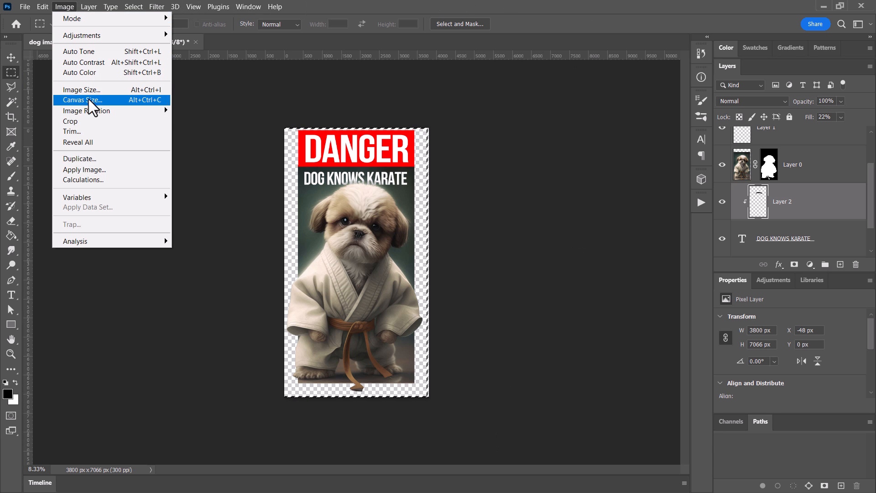
left_click(86, 121)
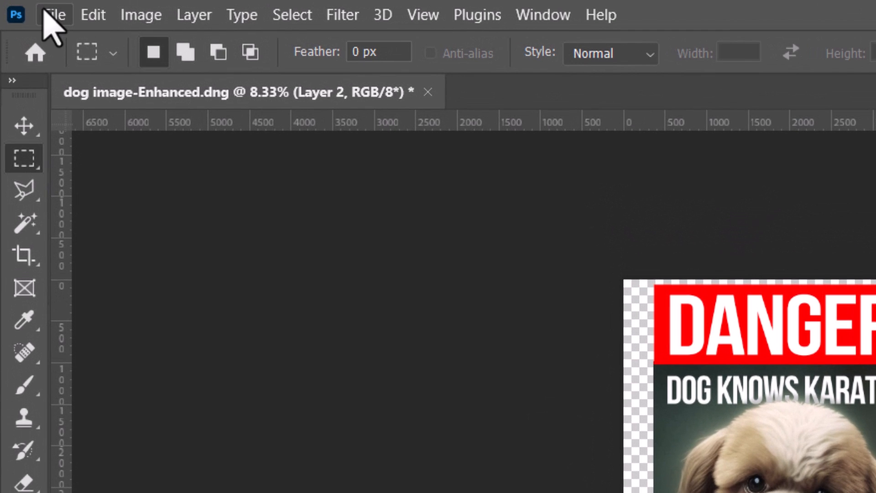
- Save a copy of the full DANGER design in PNG format as dog image-Enhanced copy.png in the Ai Upload folder
left_click(25, 7)
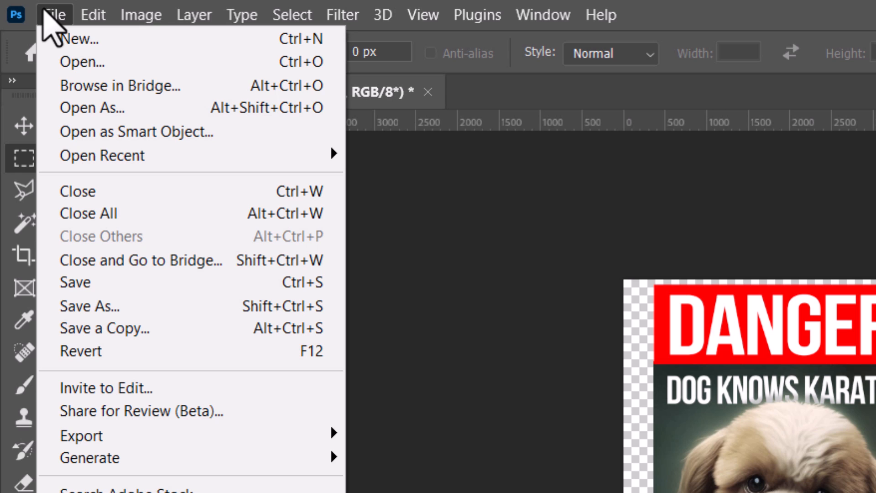
left_click(119, 327)
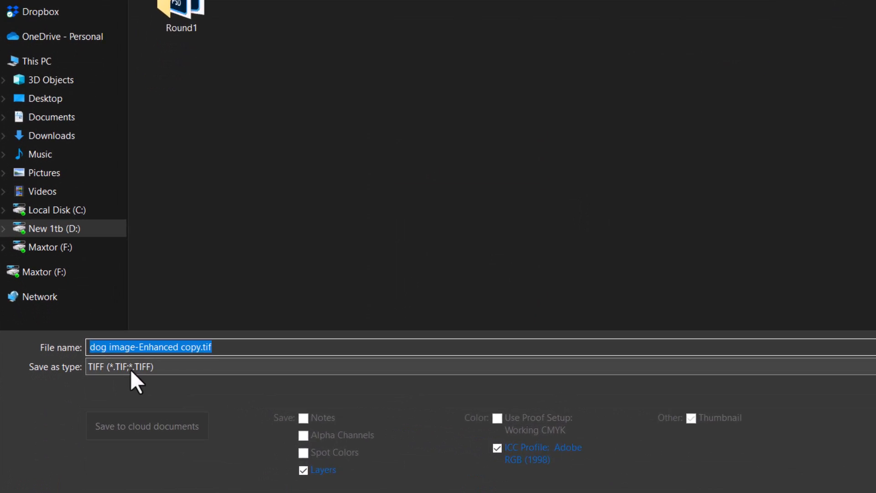
left_click(130, 369)
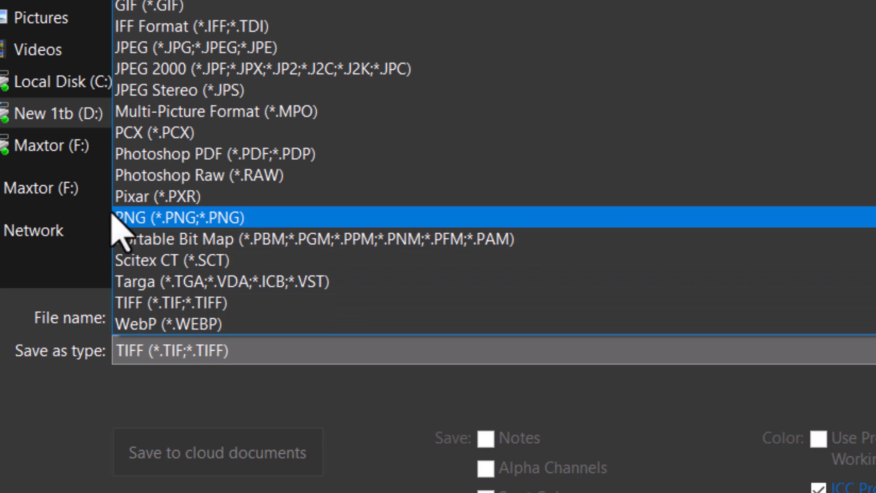
left_click(173, 222)
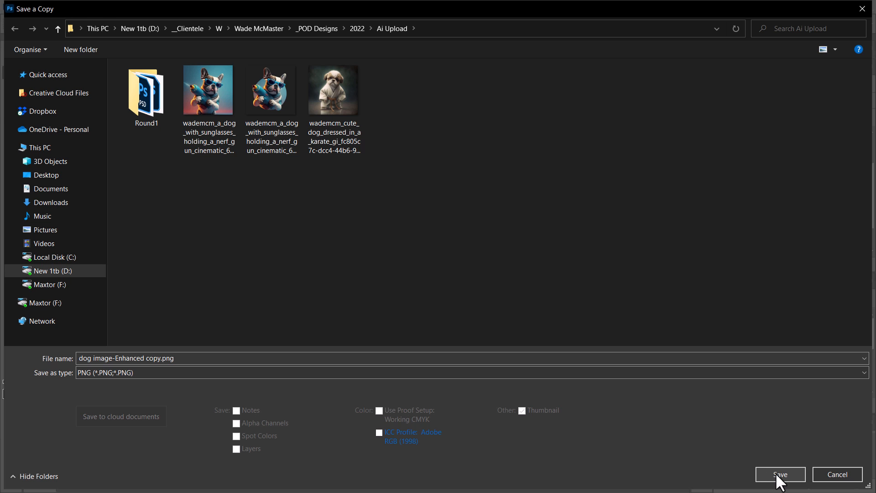
left_click(780, 474)
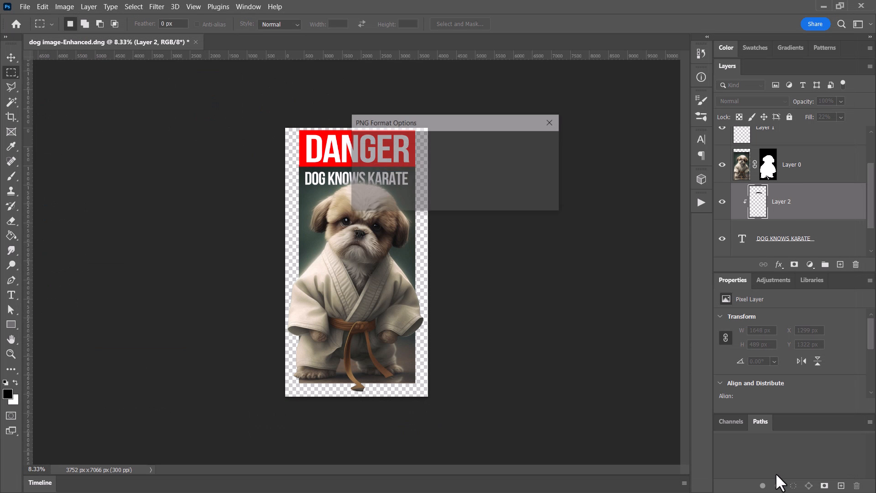
left_click(524, 147)
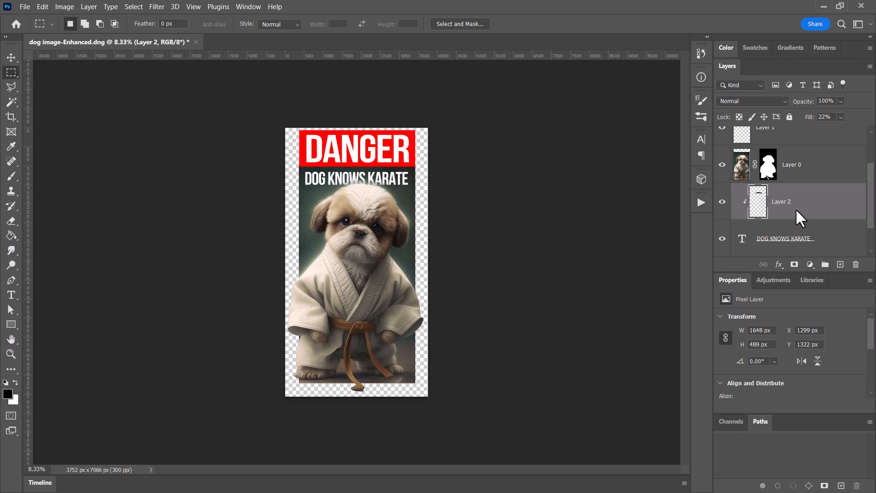
- Duplicate the dog image layer, Layer 0, into a new document
left_click(741, 166)
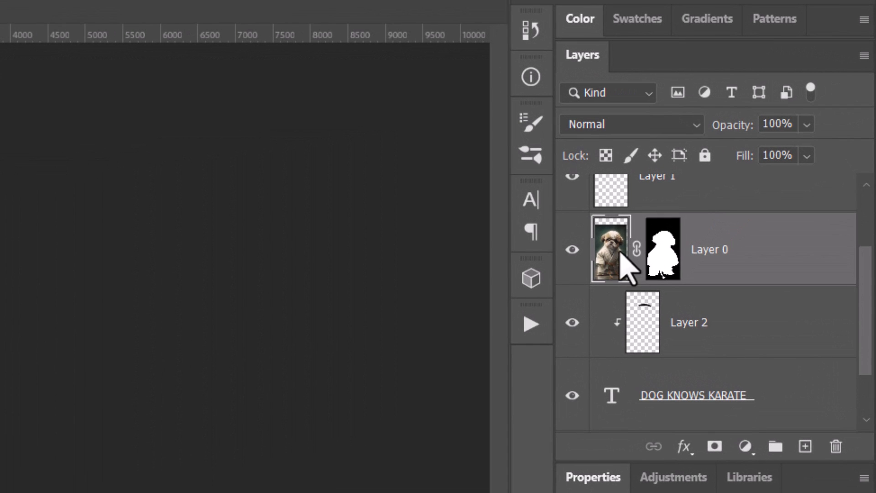
right_click(616, 252)
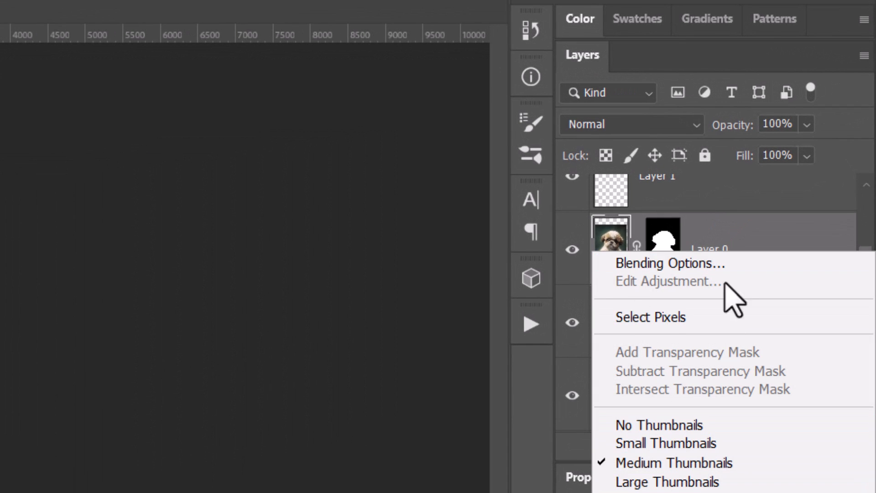
left_click(753, 233)
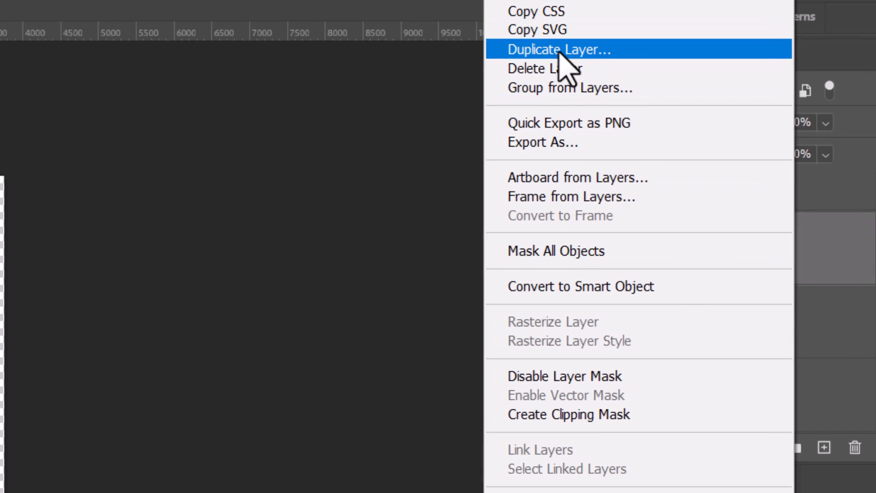
left_click(543, 51)
left_click(202, 272)
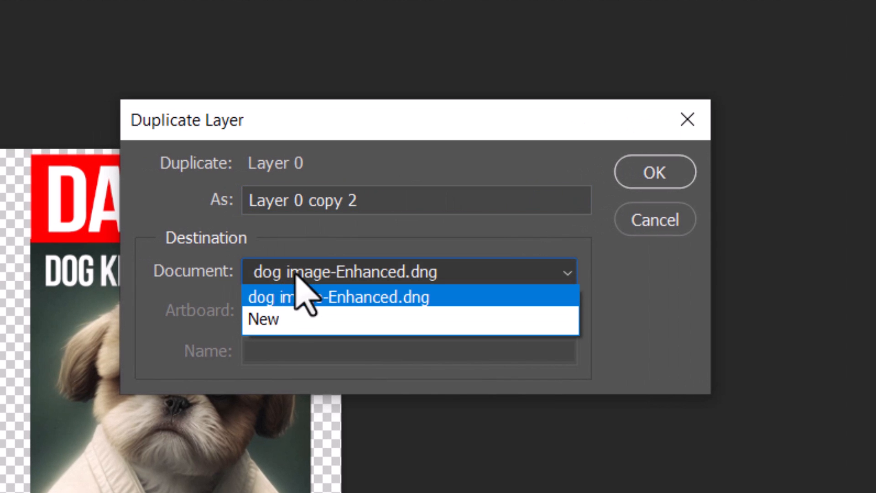
left_click(286, 319)
left_click(632, 172)
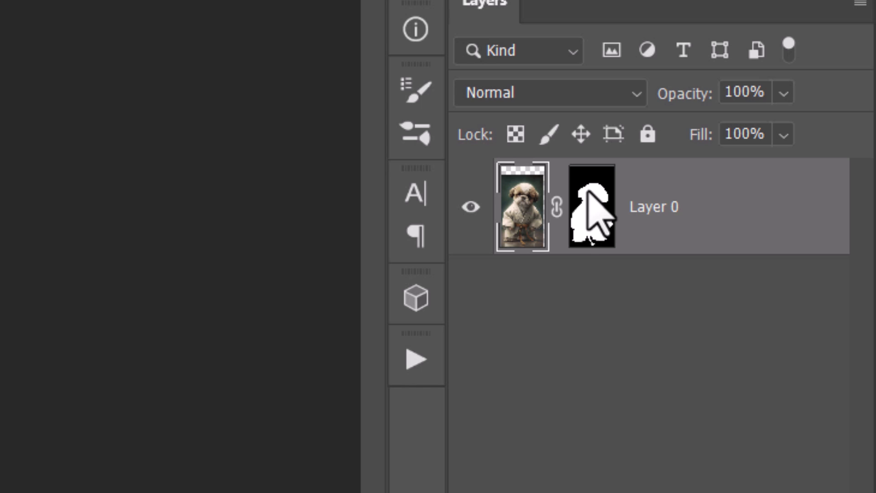
- Delete the layer mask from the dog layer in the new document
right_click(589, 192)
left_click(631, 148)
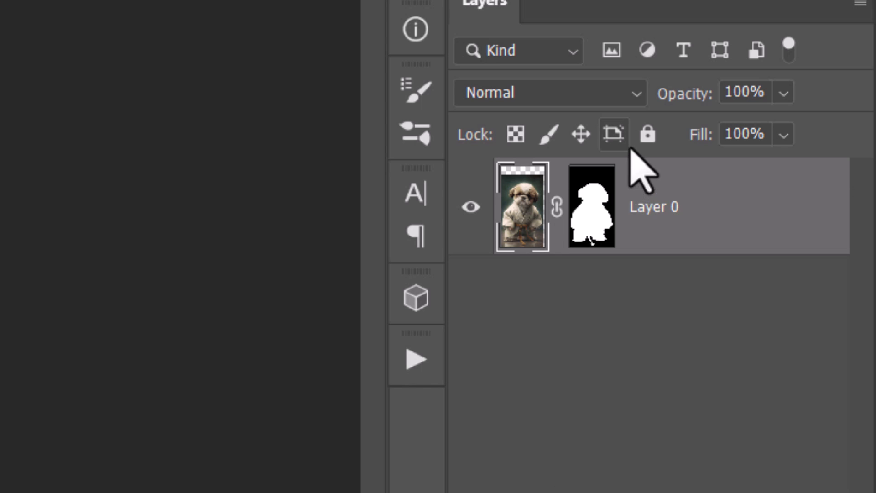
right_click(590, 195)
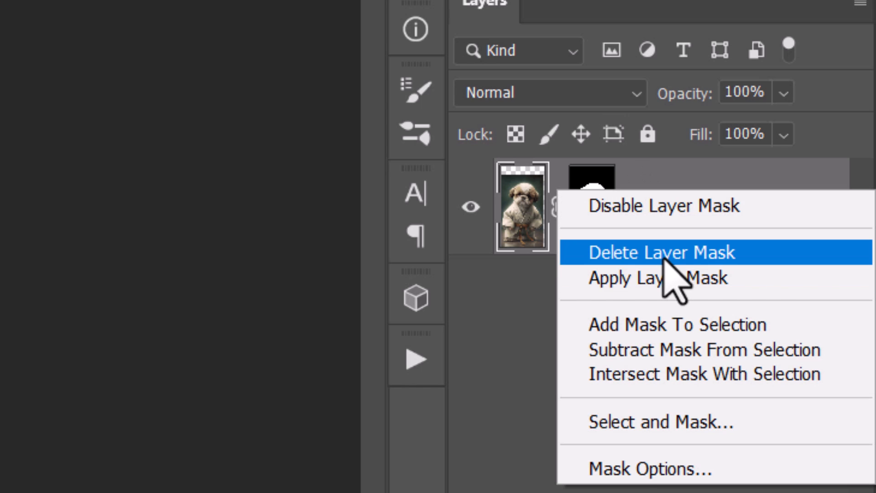
left_click(664, 254)
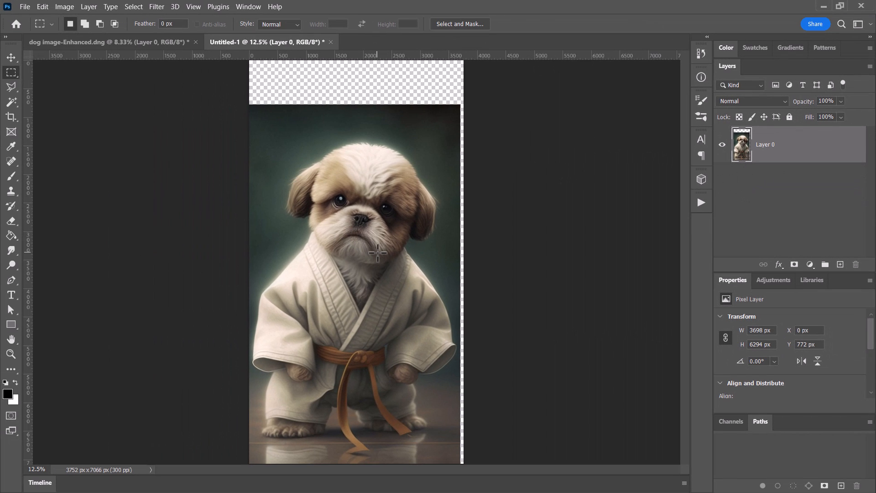
- Move the dog image to the centre of the canvas, to about X 28 px and Y 386 px
key("z")
scroll(376, 245, "down", 5)
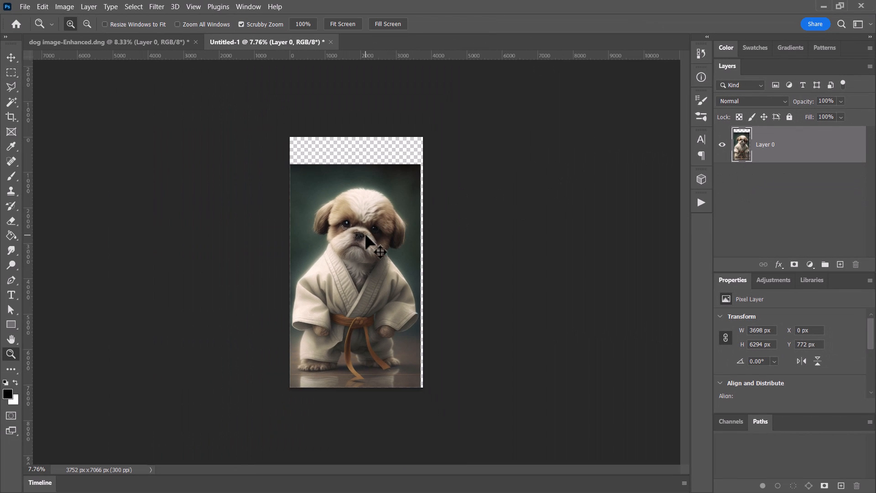
left_click_drag(367, 235, 369, 223, "ctrl")
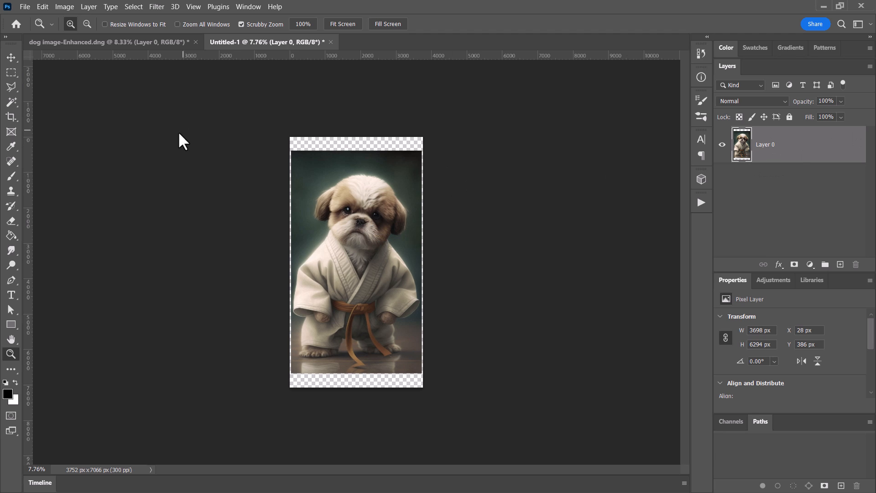
- Crop the canvas to a rectangular selection just inside the dog image's edges, about 3625 × 6243 px
left_click(11, 73)
left_click_drag(292, 152, 420, 372)
left_click(58, 5)
left_click(82, 121)
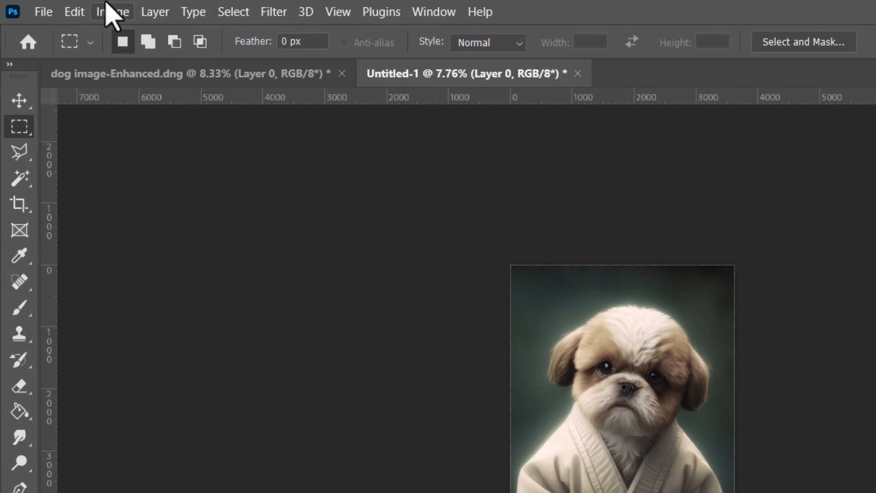
- Save a copy of the plain dog image on the computer as Untitled-1.jpg in JPEG format at maximum quality 12
left_click(43, 11)
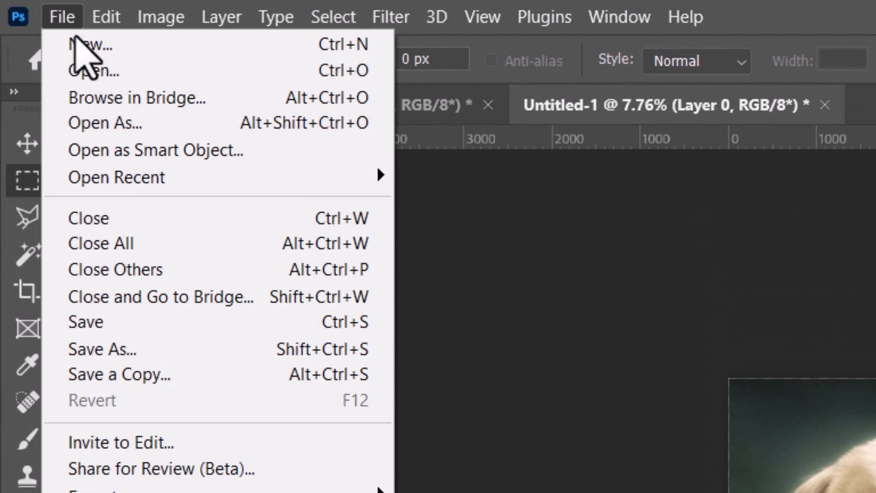
left_click(137, 257)
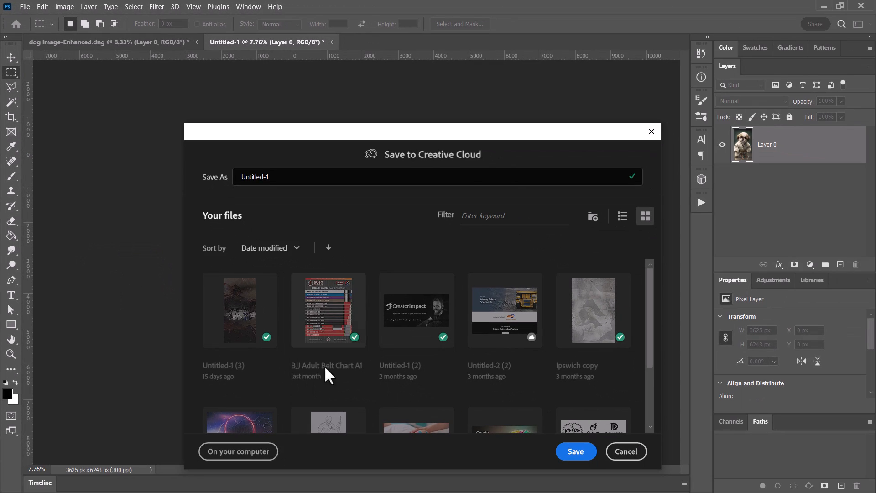
left_click(248, 453)
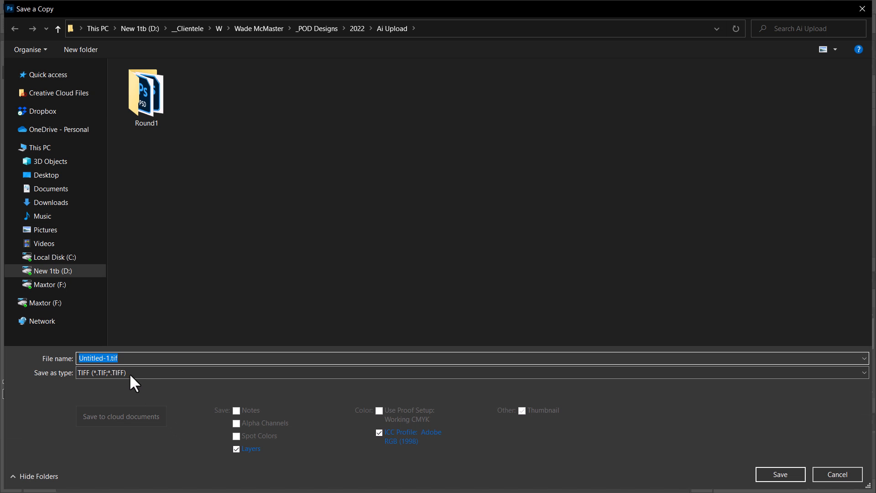
left_click(128, 372)
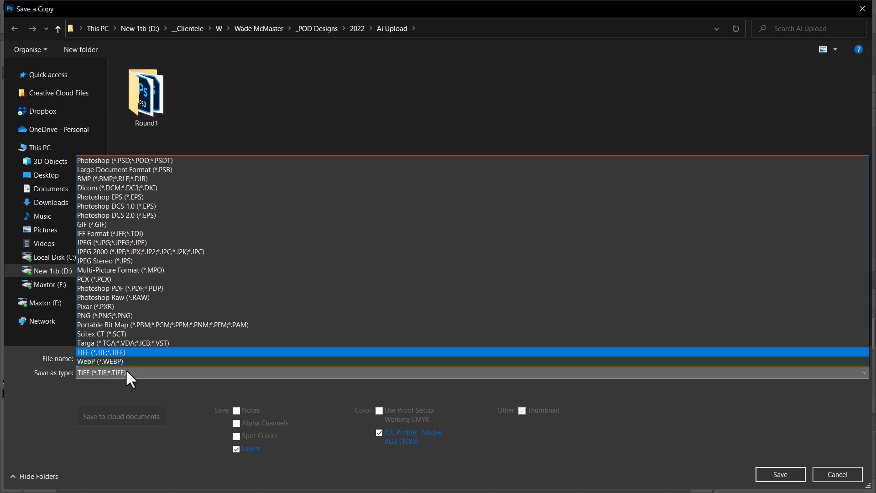
left_click(113, 242)
left_click(780, 475)
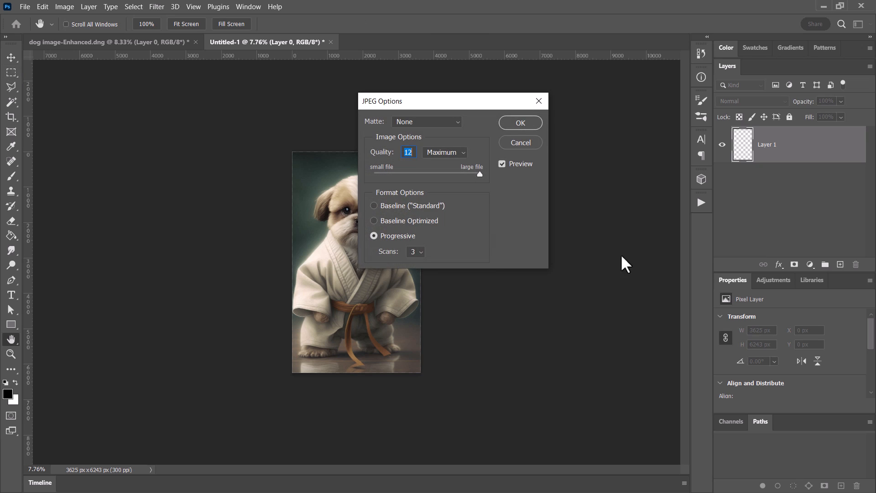
left_click(514, 122)
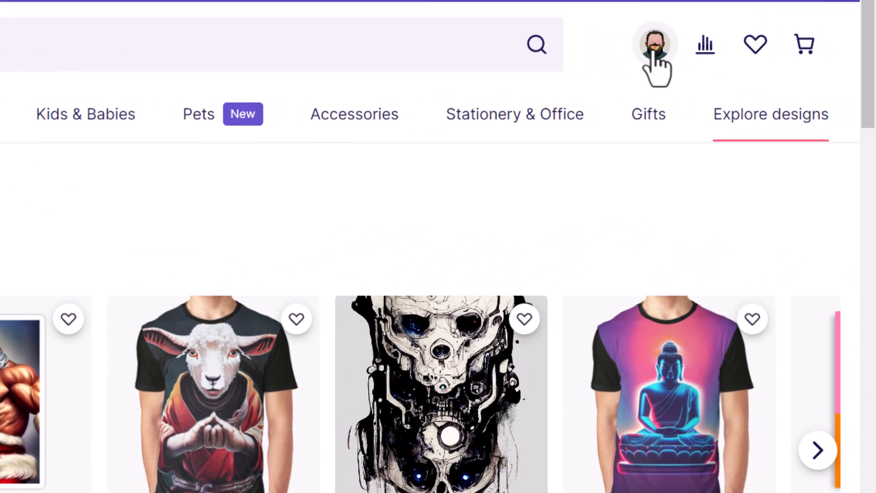
- Switch to Redbubble, start adding a new work, and upload dog image-Enhanced copy.png
left_click(644, 49)
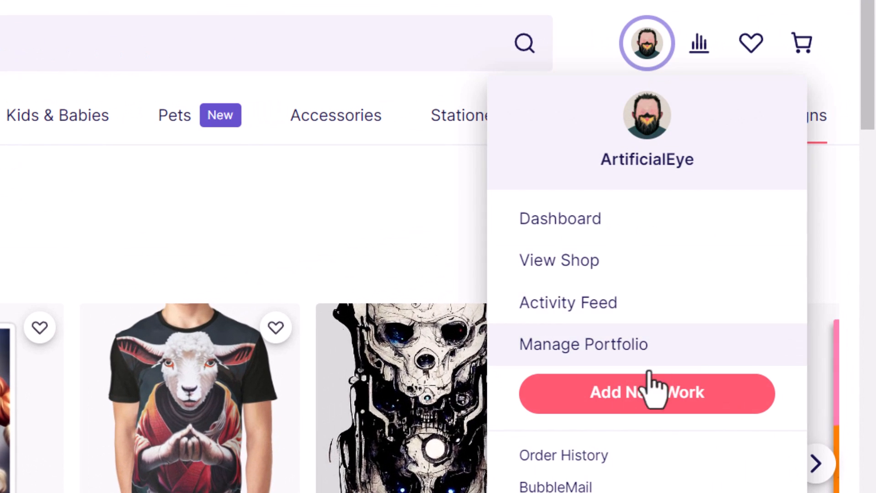
left_click(711, 407)
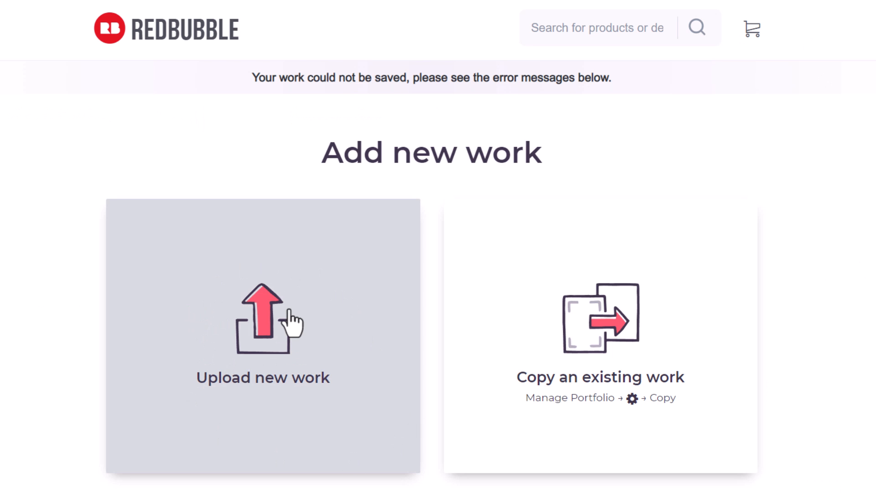
left_click(290, 314)
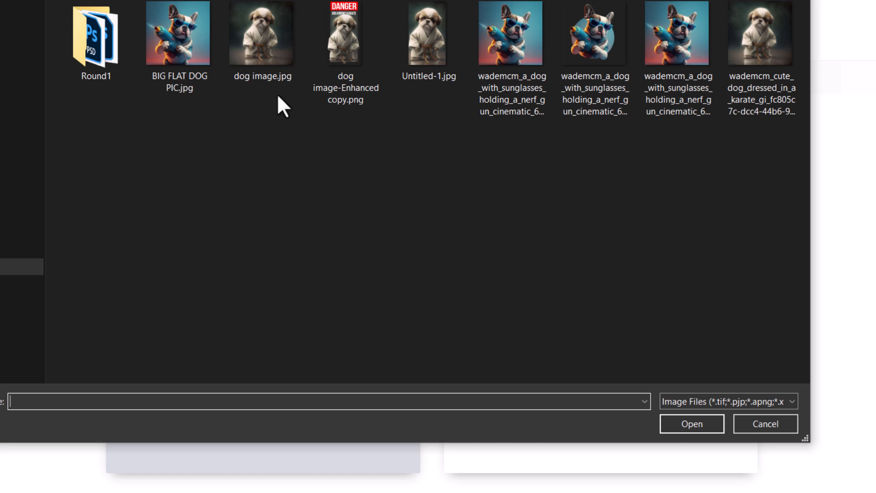
left_click(343, 22)
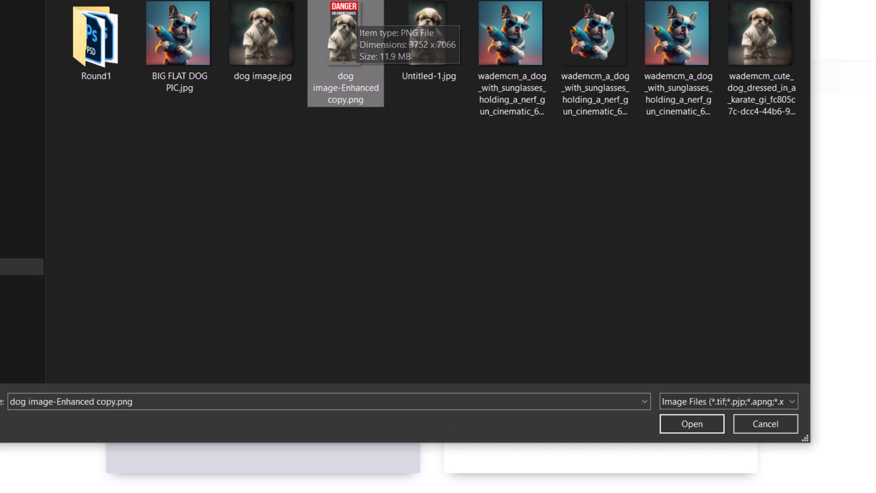
left_click(689, 420)
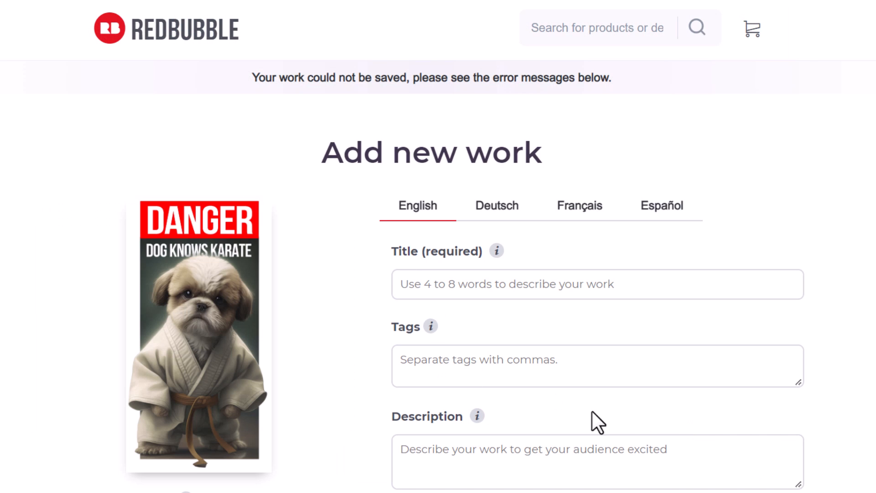
- Set the new work's background color to near-black #191919
scroll(522, 366, "down", 5)
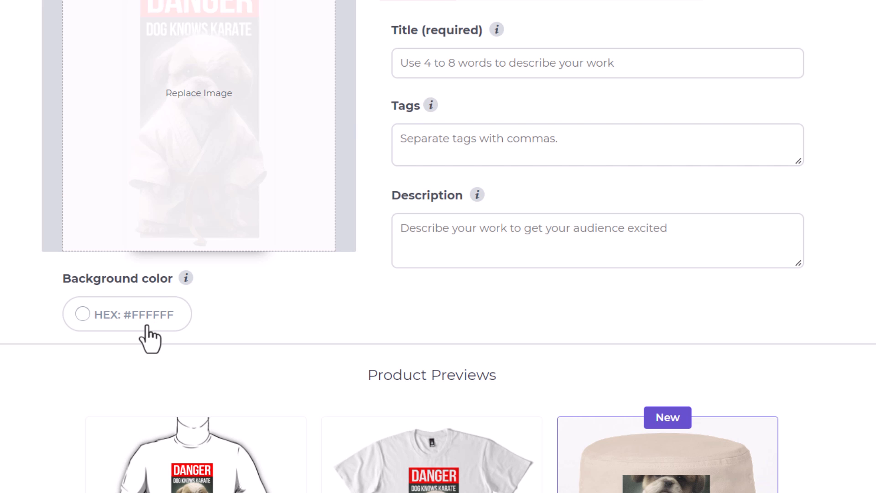
left_click(147, 326)
scroll(153, 336, "down", 2)
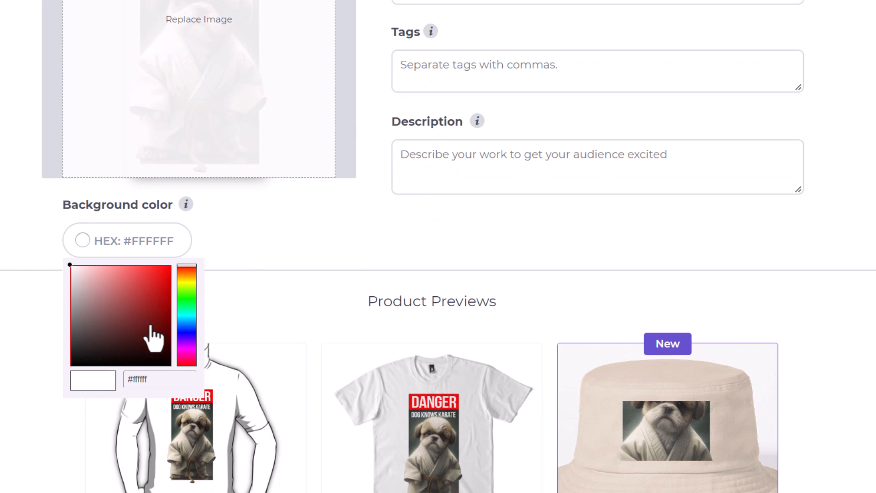
left_click(73, 348)
left_click(365, 228)
scroll(458, 235, "up", 3)
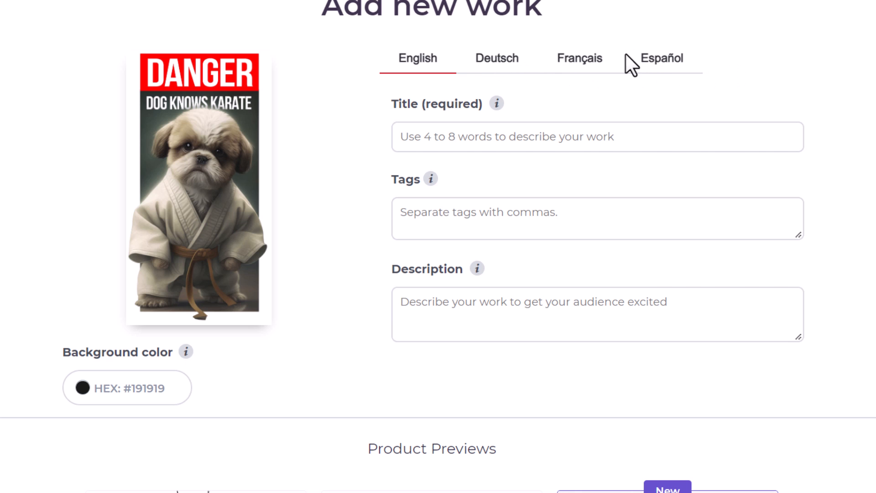
- Enter "Cute Puppy Dog knows Karate (Danger!)" as the English title of the new work
left_click(472, 137)
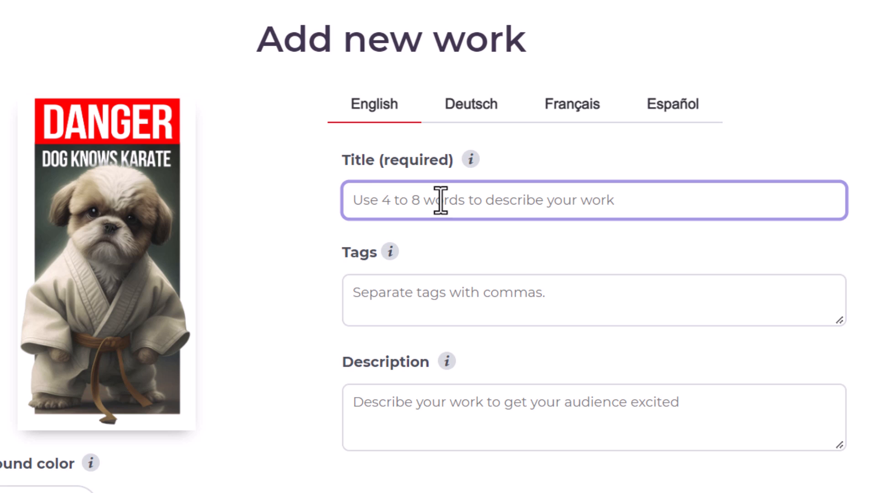
type("Cute Pu")
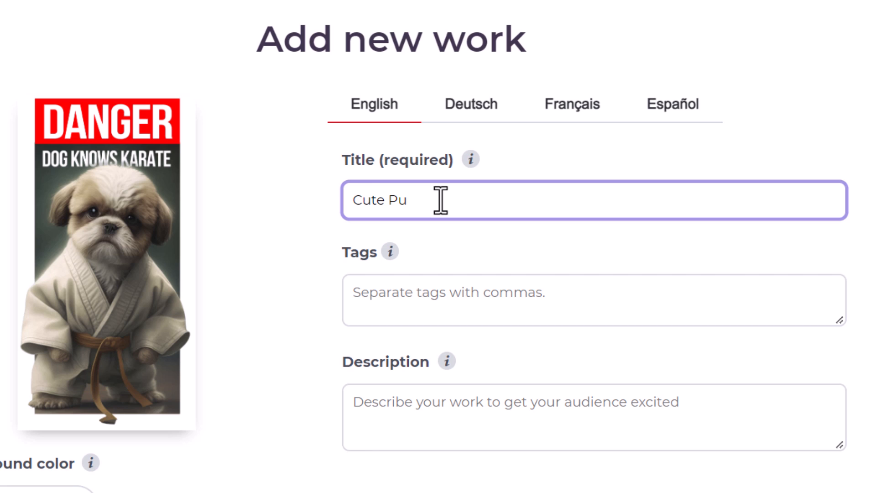
type("ipy Dog")
type("knows Kar")
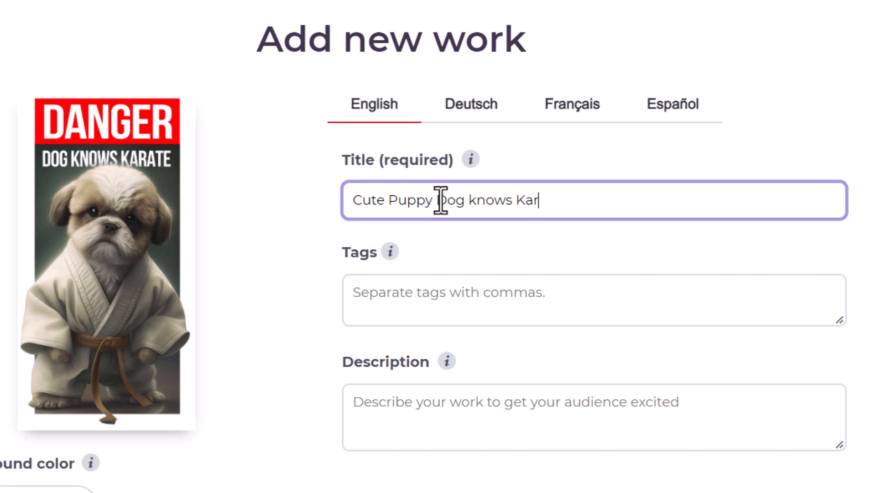
type("ate (Danger!")
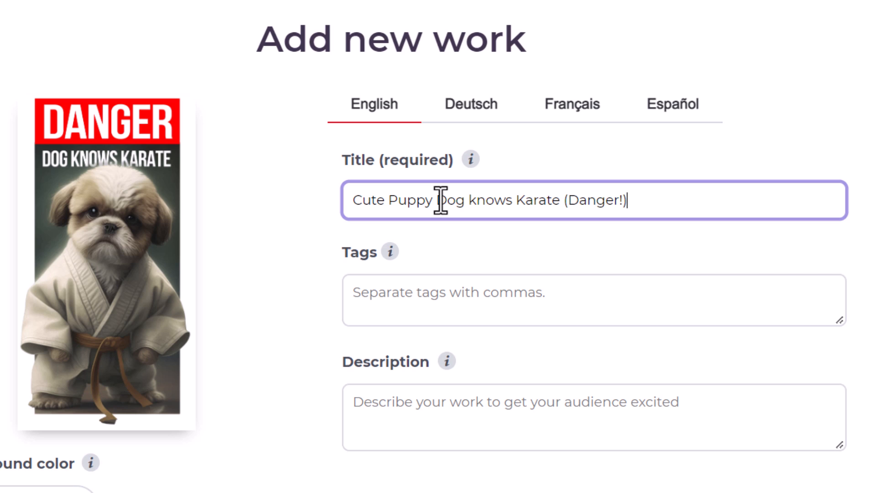
- Copy the full title of the work and paste it into the Tags field
left_click(513, 200)
left_click(360, 292)
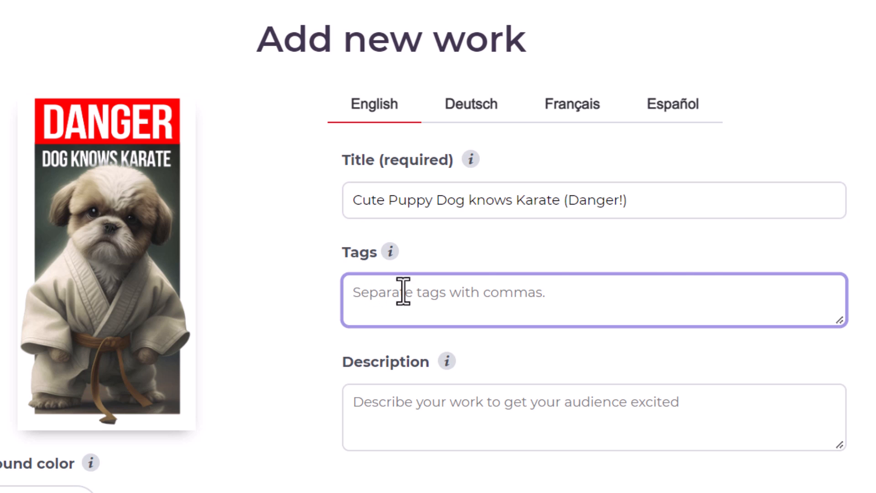
left_click_drag(691, 201, 360, 200)
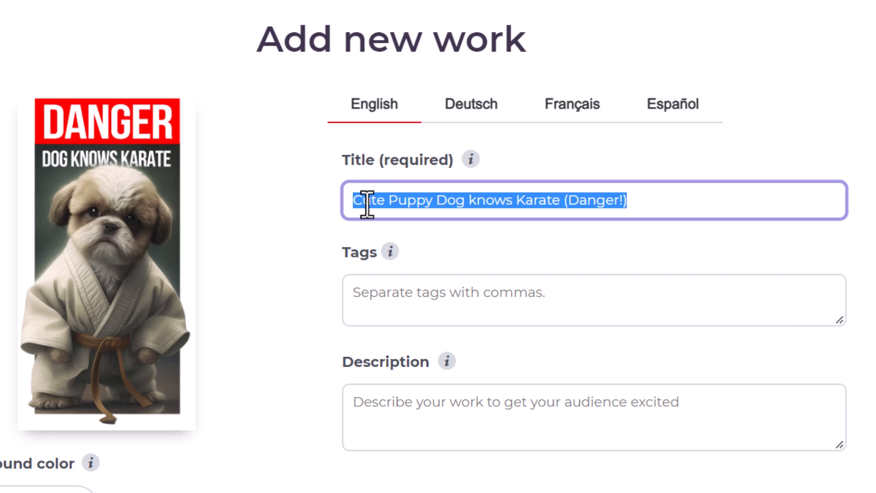
right_click(360, 200)
left_click(425, 272)
left_click(381, 309)
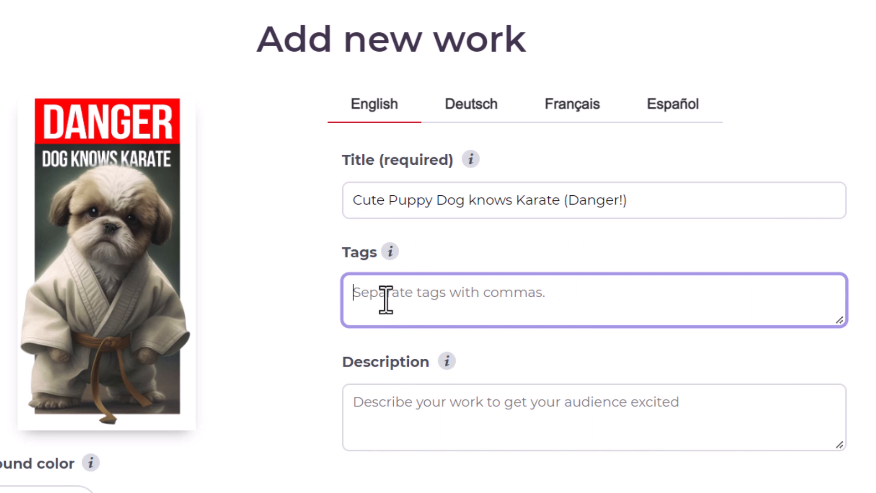
right_click(385, 297)
left_click(450, 442)
- Split the pasted title into comma-separated tags: Cute, Puppy, Dog, knows, Karate, Danger, without the parentheses and exclamation mark
left_click(385, 292)
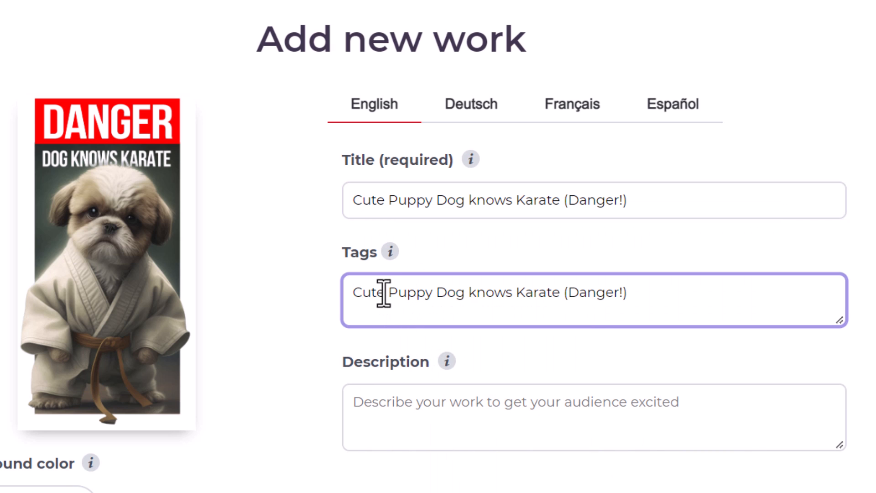
type(",")
left_click(430, 294)
type(",")
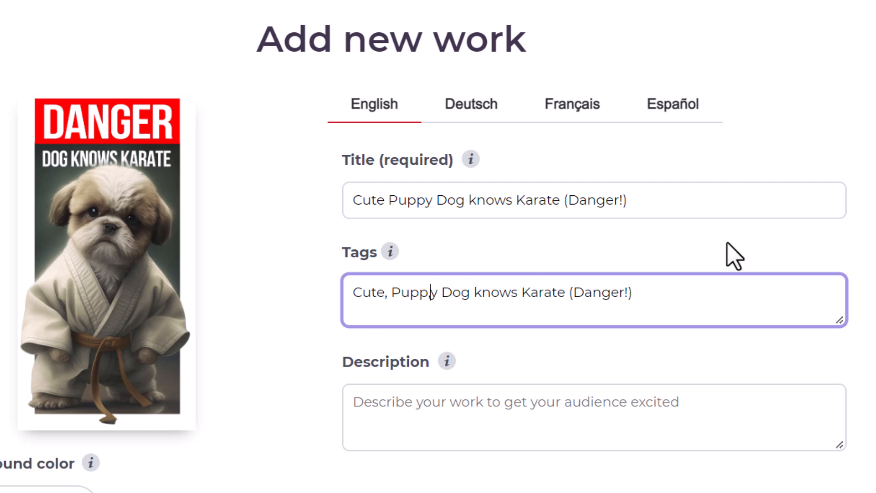
left_click(470, 296)
type(",")
left_click(519, 297)
type(",")
left_click(568, 297)
type(",")
- Add the tags martial arts, kyokushin, shotokan, gi and kimono after Danger
left_click(654, 297)
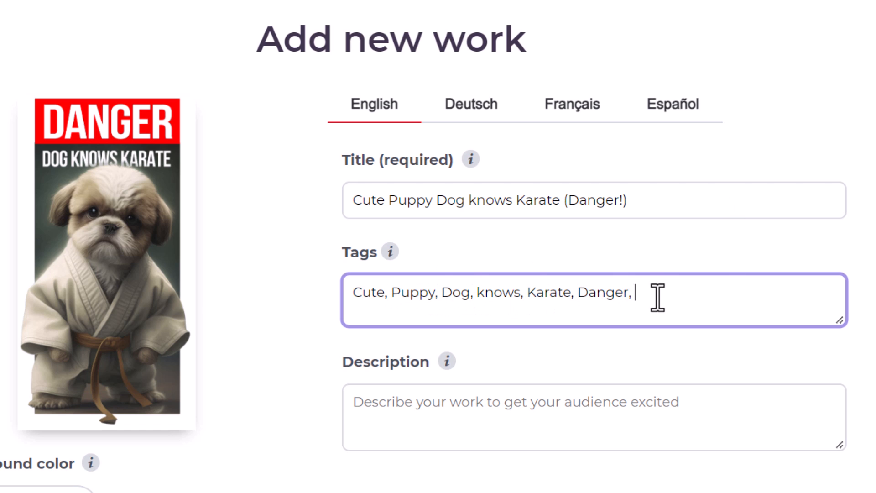
type("martial arts, kyokushin, ")
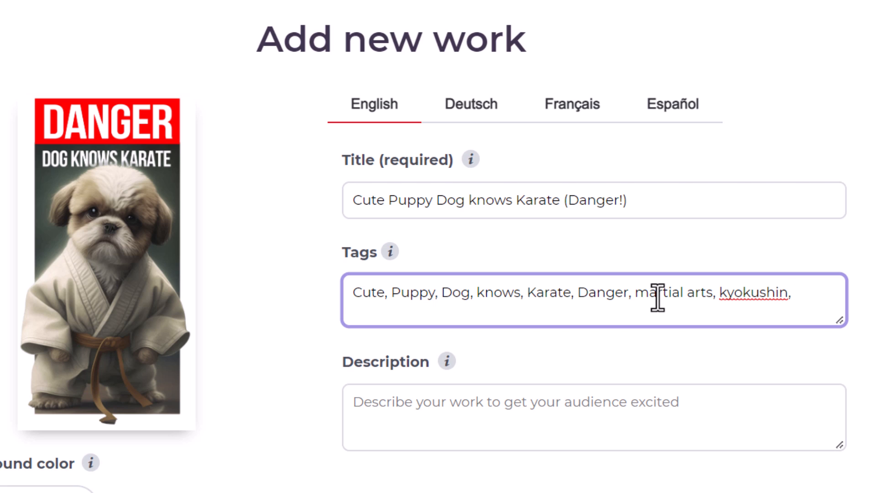
type("shotokan, gi, kimono")
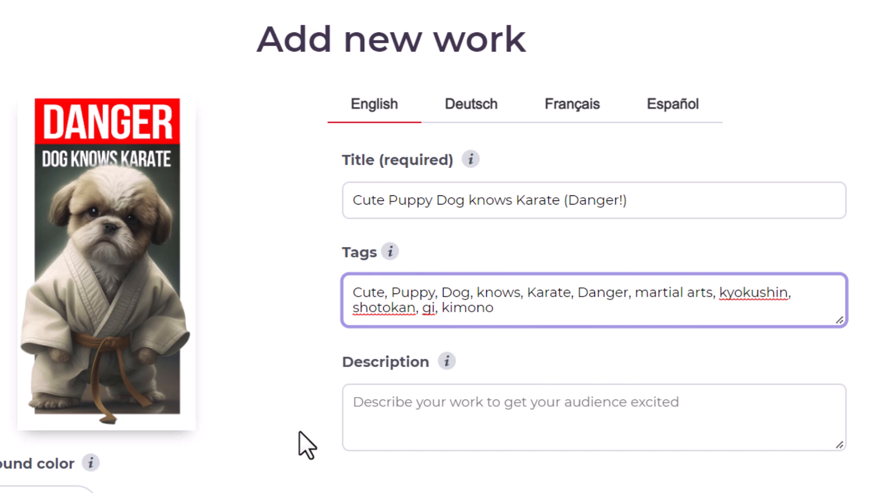
- Copy the full title of the work into the empty Description field
left_click(456, 425)
mouse_move(444, 363)
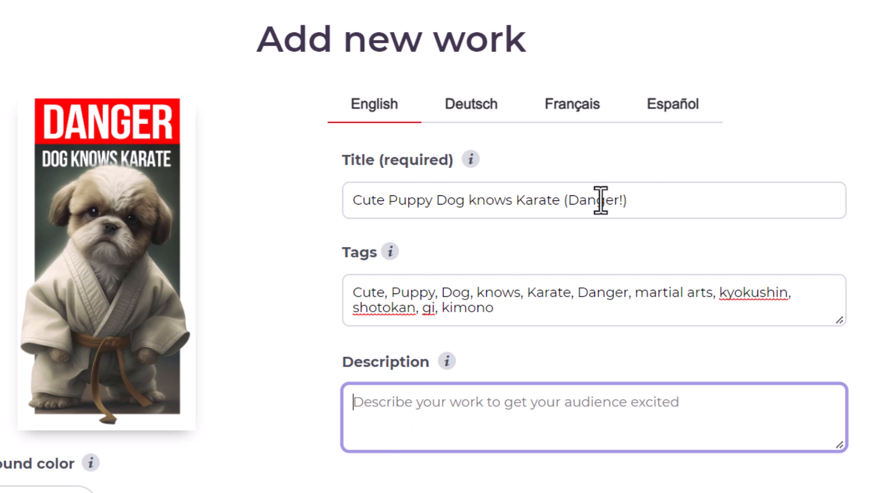
left_click_drag(647, 200, 362, 231)
left_click(404, 409)
key("ctrl+v")
- Reword the description as "Danger, this Cute Puppy Dog knows Karate and knows martial arts."
left_click(354, 402)
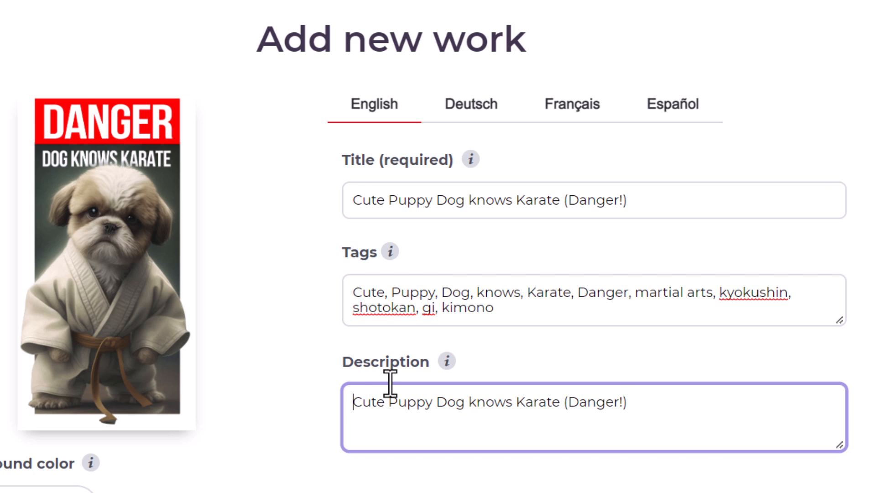
type("Danger, this")
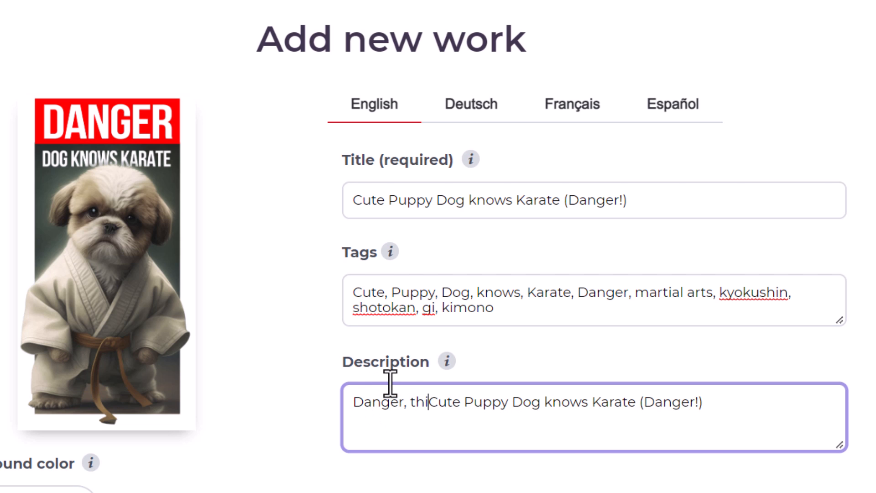
left_click_drag(649, 403, 823, 399)
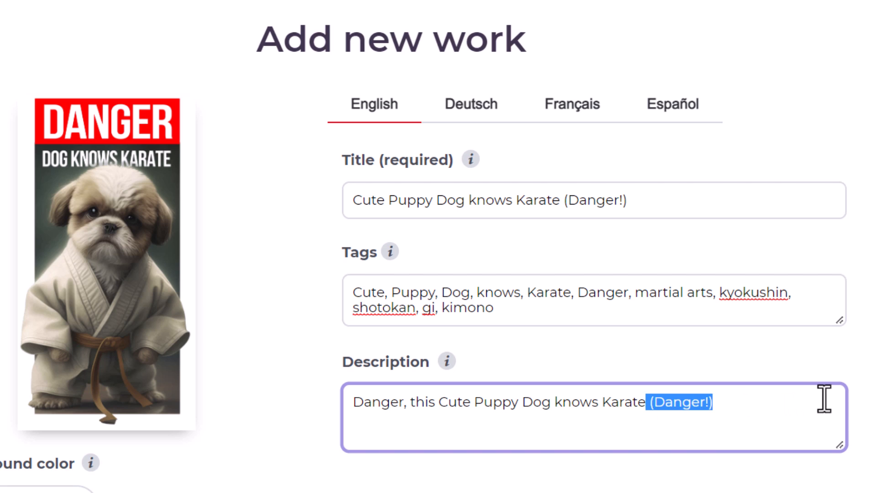
key("BackSpace")
type("and is a lethal")
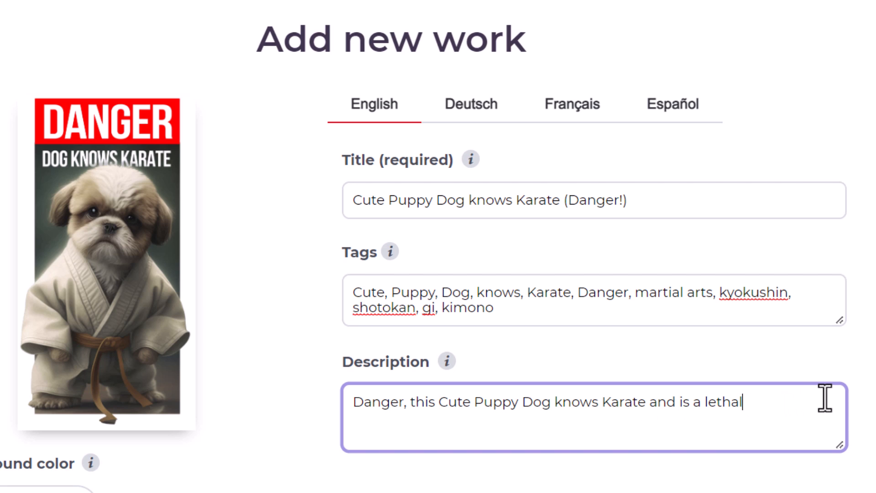
type(" weap")
key("BackSpace")
key("BackSpace")
key("BackSpace")
key("BackSpace")
key("BackSpace")
key("BackSpace")
key("BackSpace")
key("BackSpace")
type("knows martial arts.")
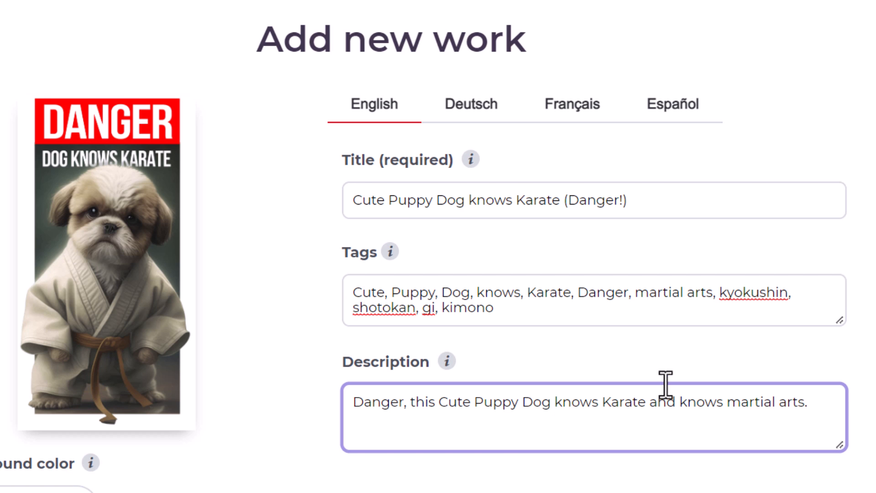
- Edit the Hats product: scale the image to 24%, position it with the DANGER heading inside the print area, and apply the changes
scroll(666, 383, "down", 2)
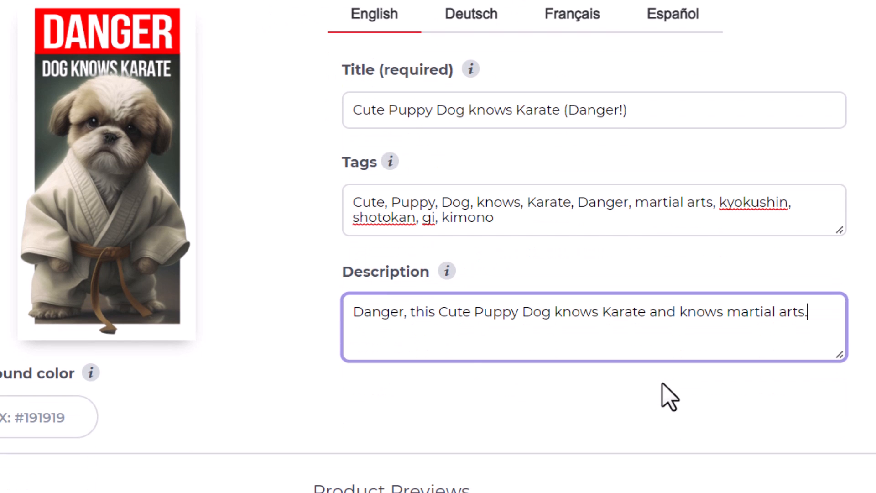
scroll(297, 298, "down", 8)
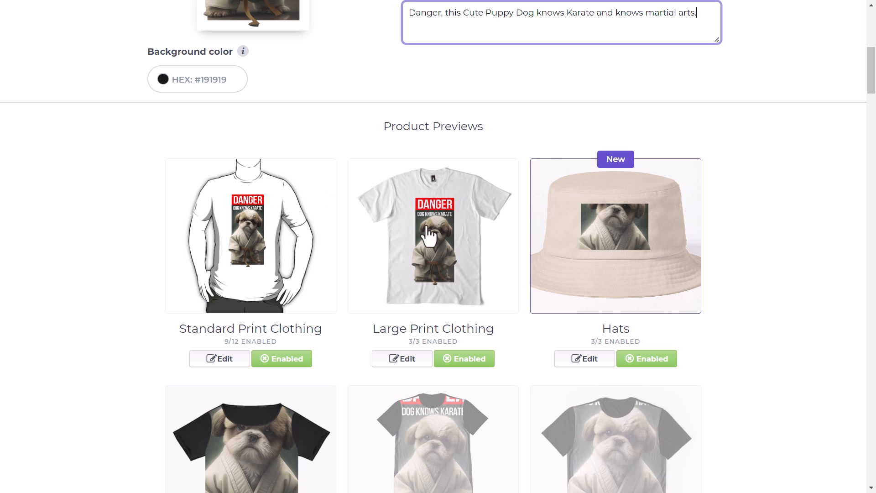
left_click(621, 224)
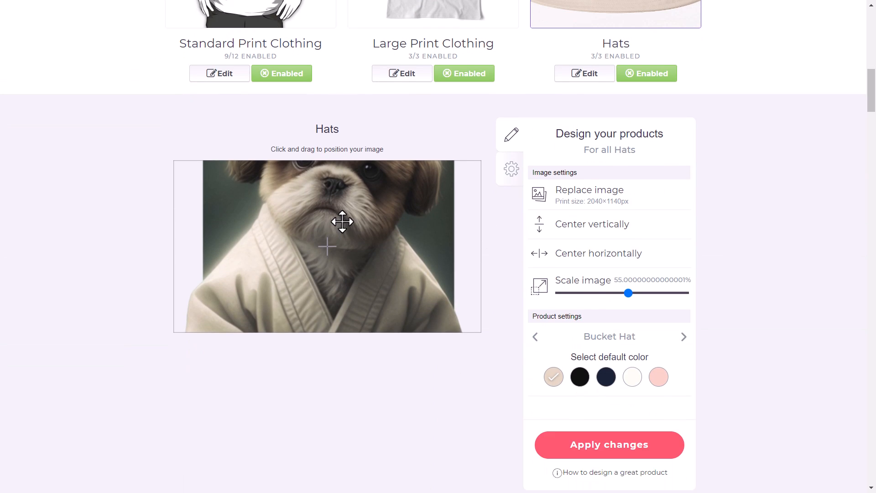
left_click_drag(343, 221, 339, 298)
left_click_drag(629, 293, 589, 295)
left_click_drag(370, 274, 364, 245)
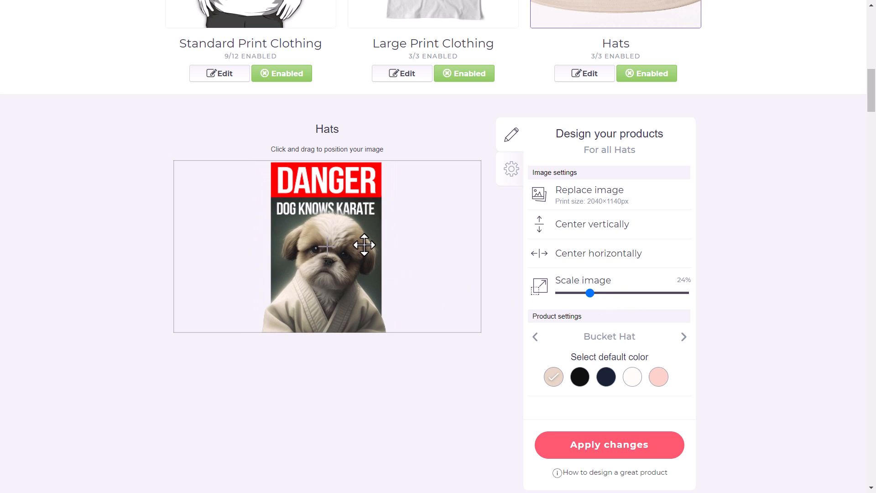
scroll(500, 364, "up", 4)
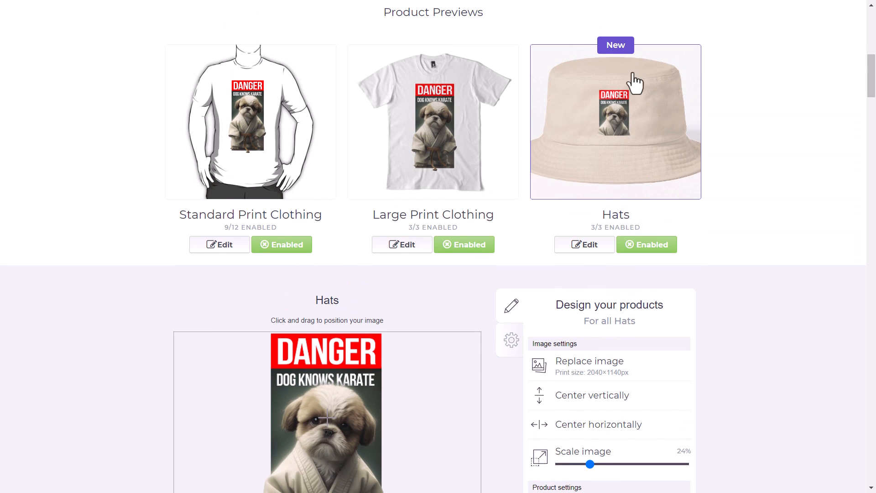
scroll(574, 277, "down", 5)
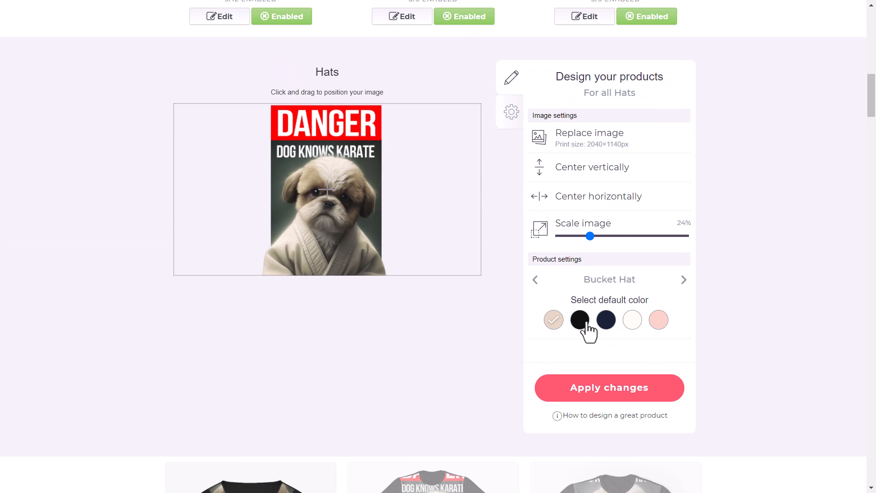
left_click(617, 391)
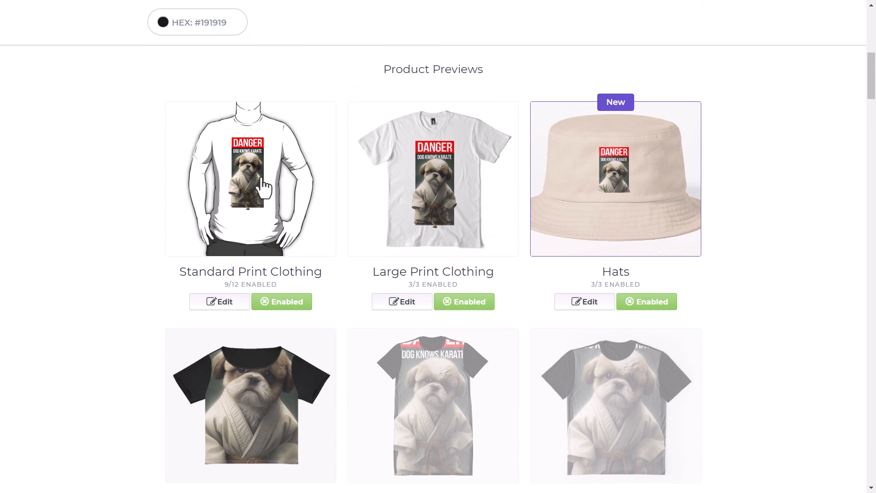
- Edit Standard Print Clothing and set the Essential T-Shirt's default color to black
left_click(264, 187)
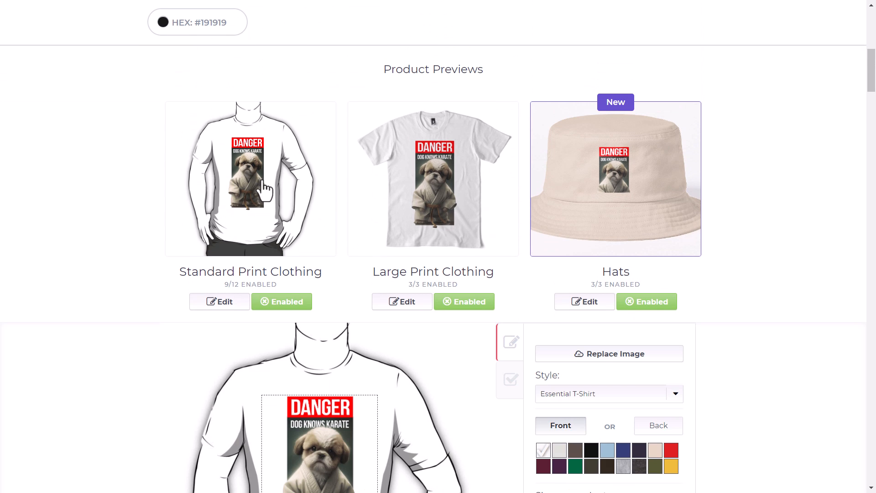
scroll(256, 228, "down", 5)
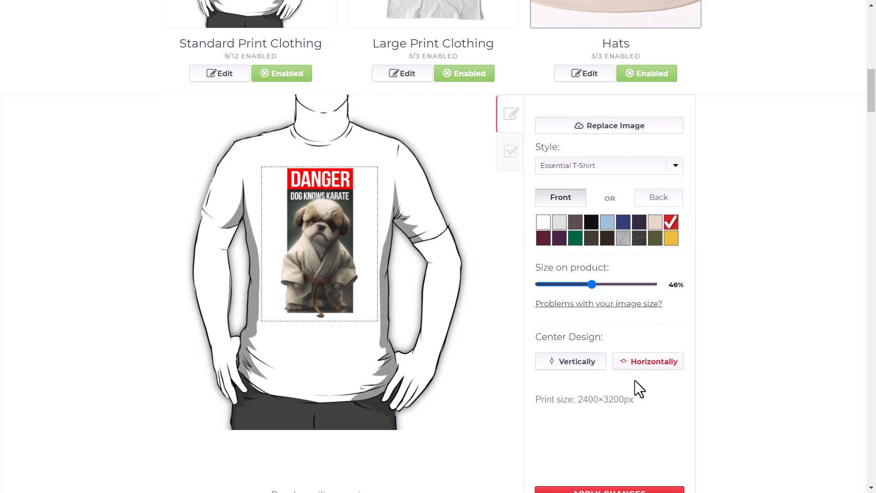
left_click(639, 222)
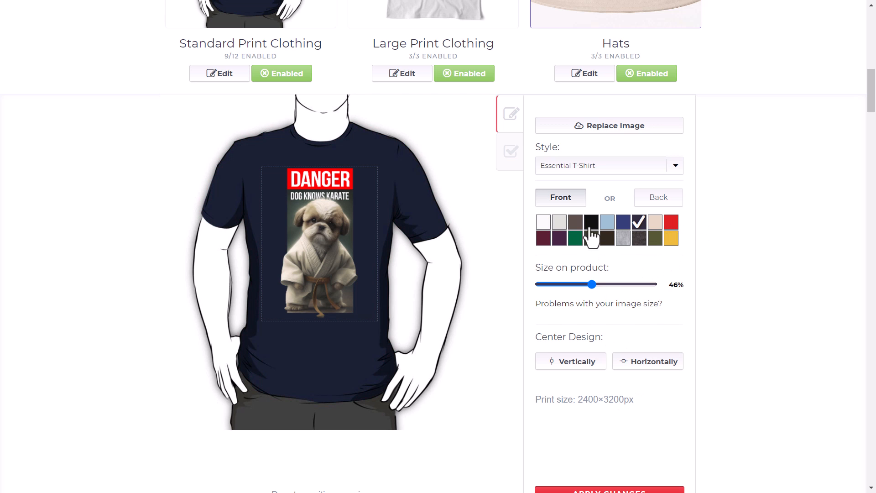
left_click(592, 222)
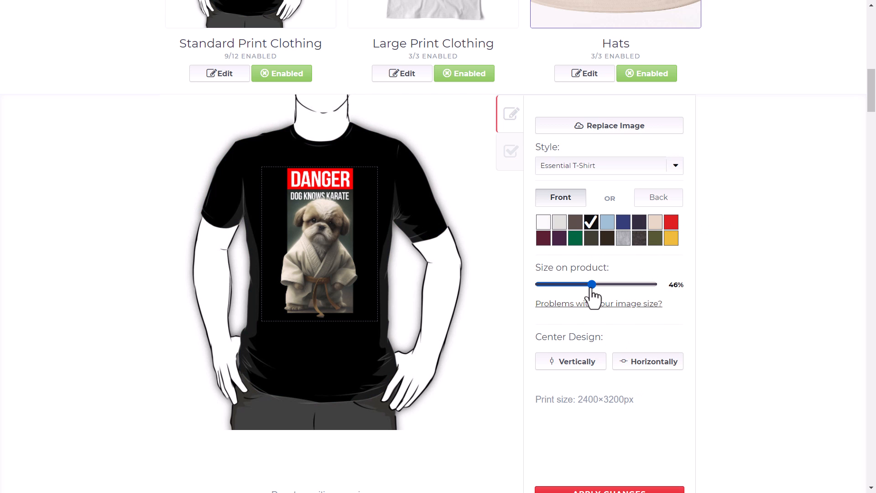
- Reduce the design on the Essential T-Shirt to 45%, reposition it near the middle of the print area, and apply the changes
mouse_move(592, 291)
left_mouse_down()
mouse_move(581, 291)
mouse_move(590, 290)
left_mouse_up()
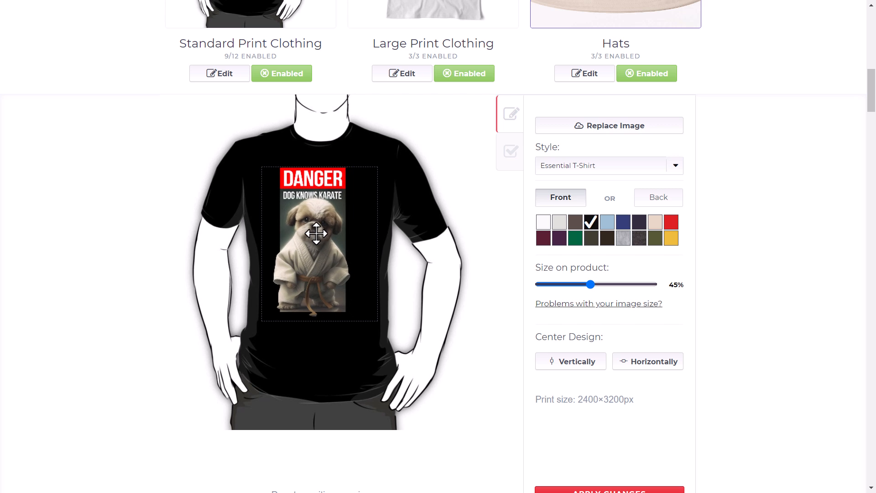
left_click_drag(316, 233, 320, 236)
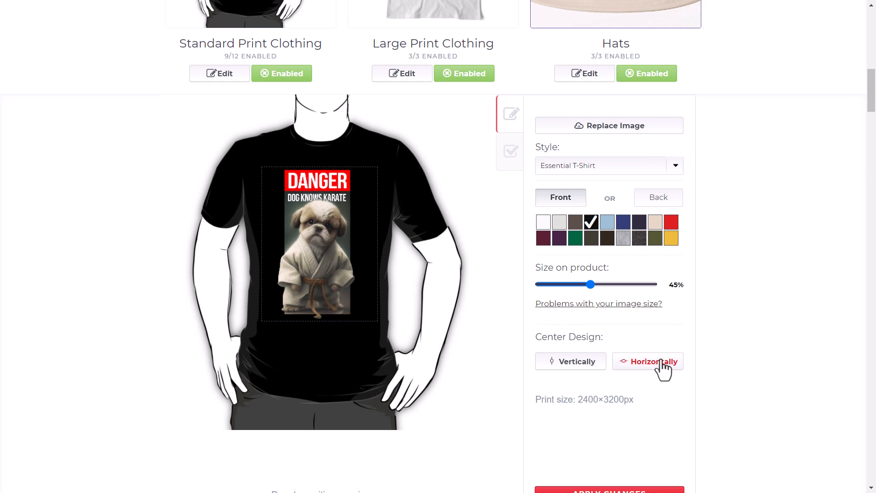
scroll(616, 391, "down", 3)
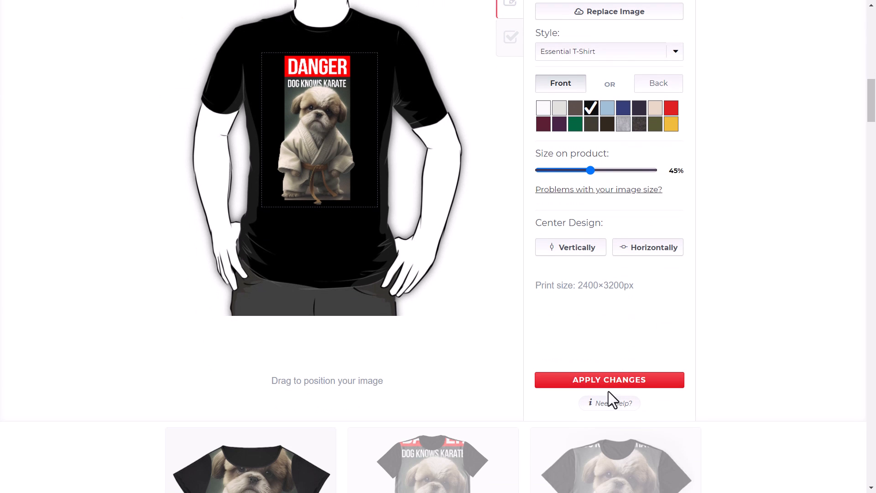
left_click(598, 383)
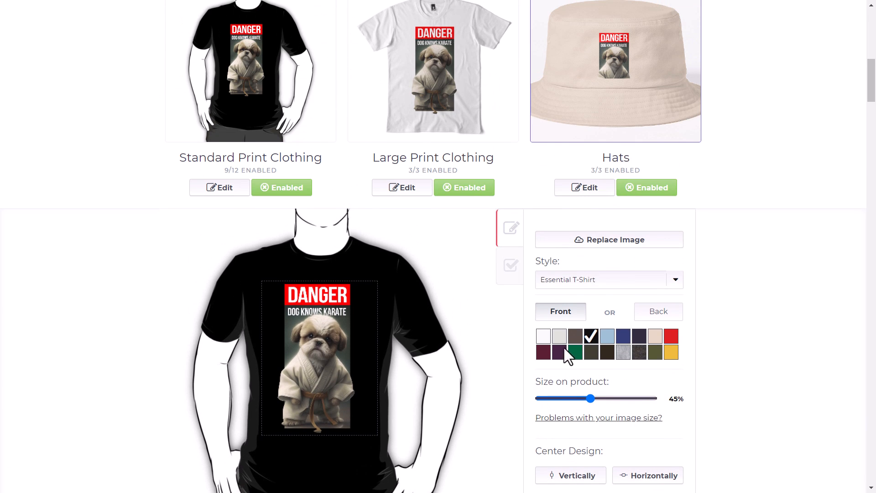
- Edit Large Print Clothing and set the Premium T-Shirt's default color to heather grey
left_click(430, 64)
scroll(557, 363, "down", 3)
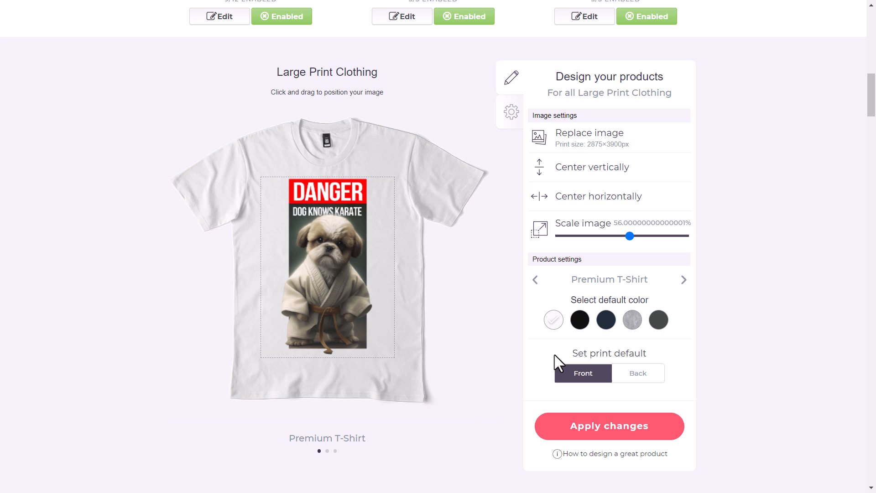
left_click(632, 321)
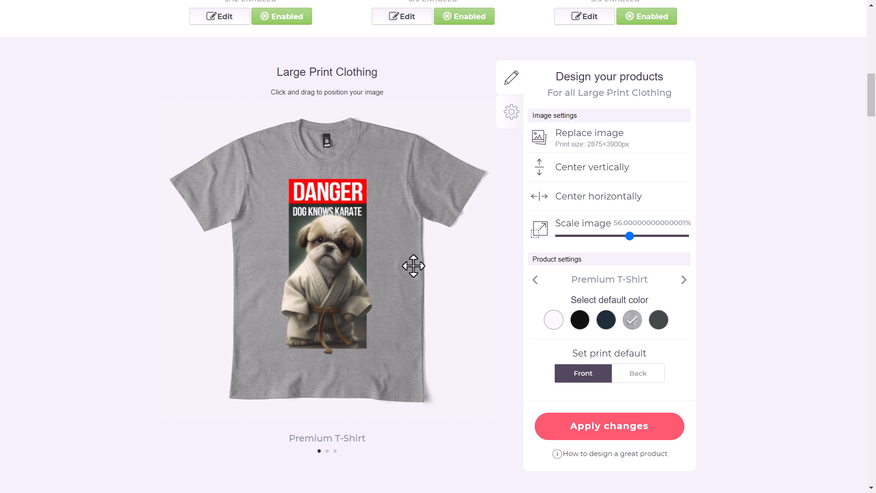
- Edit Chiffon Tops: scale the image to 42% and position the whole design centrally below the neckline
scroll(501, 319, "down", 9)
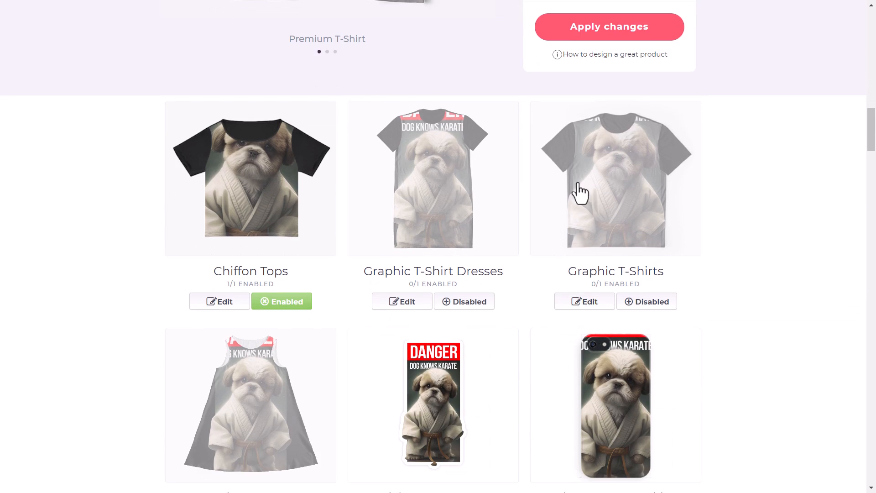
left_click(231, 176)
scroll(442, 276, "down", 11)
scroll(444, 279, "up", 6)
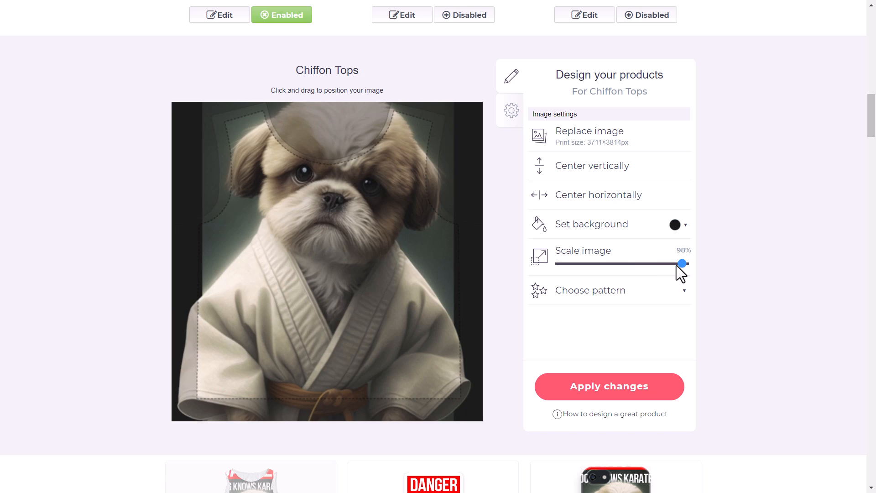
left_click_drag(677, 266, 612, 269)
left_click_drag(312, 204, 313, 223)
scroll(659, 302, "up", 1)
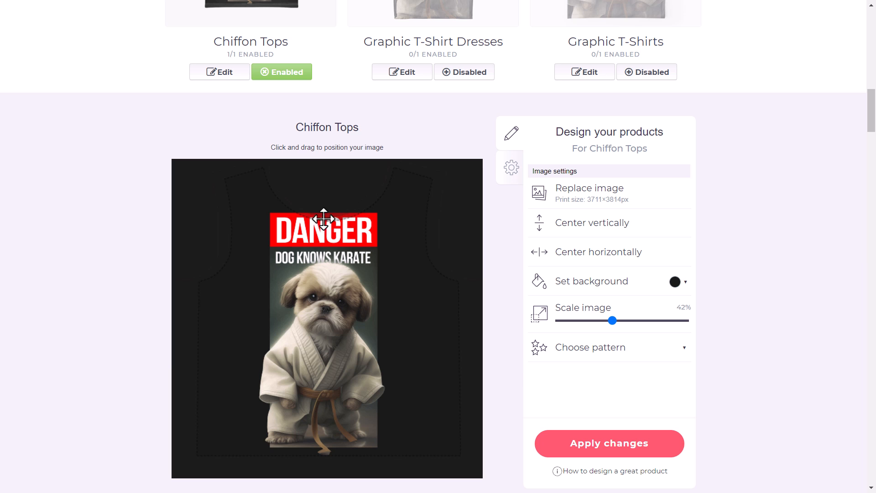
left_click_drag(323, 219, 327, 231)
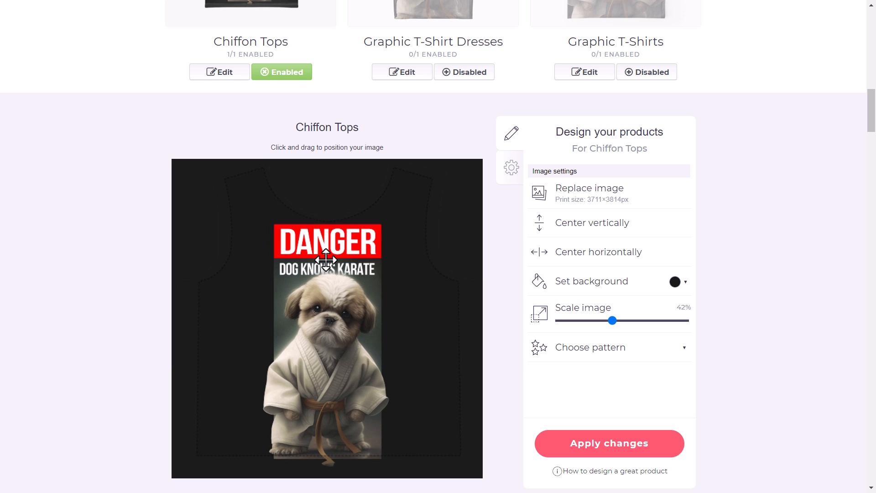
- Apply the Chiffon Tops changes and check the updated product previews
left_click(640, 443)
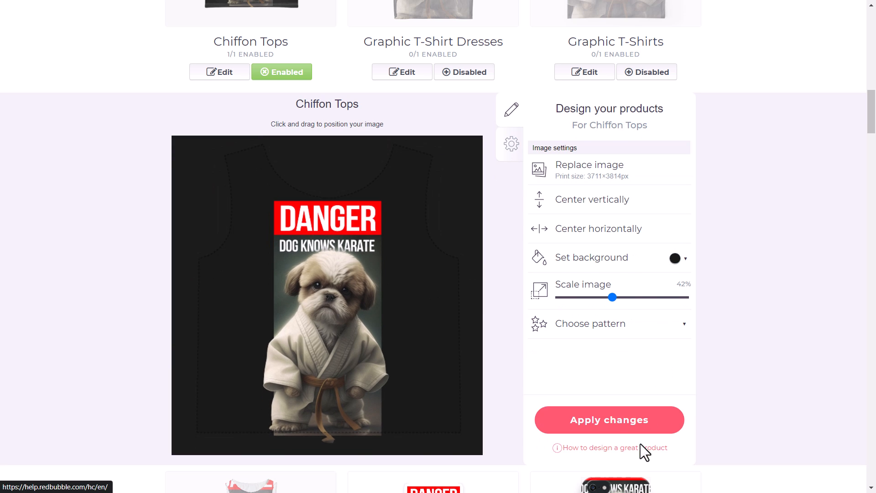
scroll(440, 356, "down", 2)
scroll(239, 215, "up", 2)
scroll(244, 215, "up", 3)
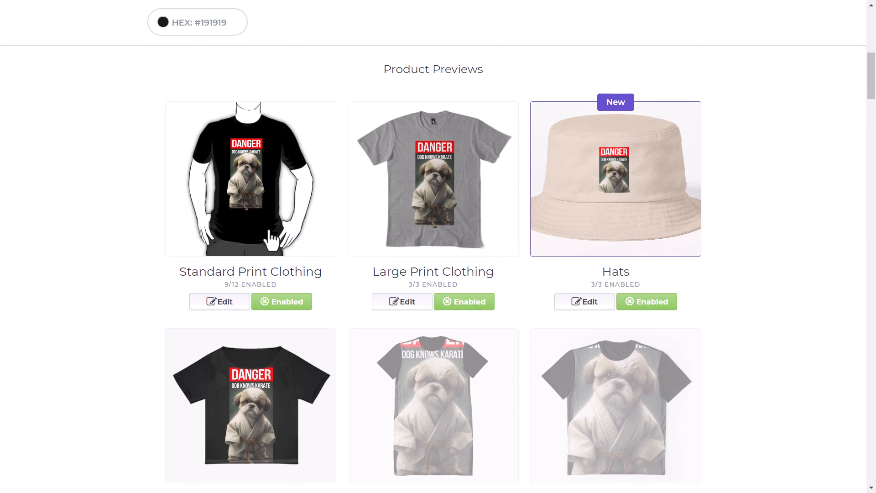
scroll(260, 228, "down", 1)
scroll(502, 337, "down", 3)
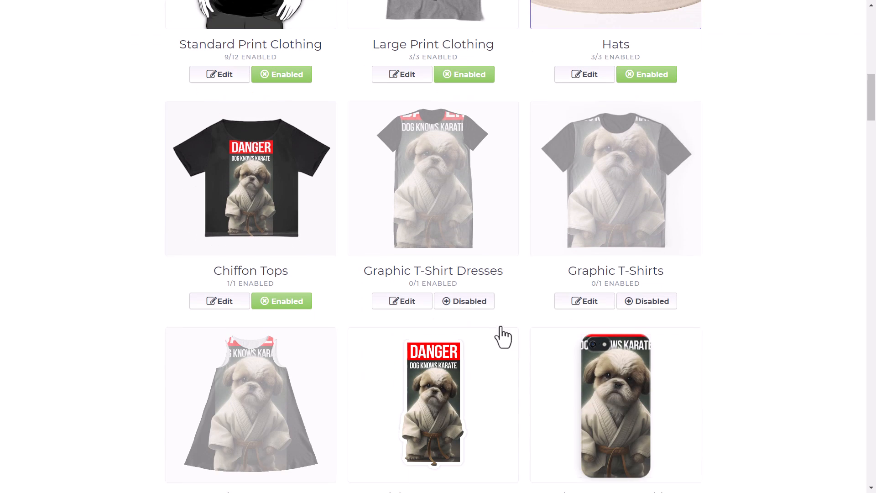
- Edit Graphic T-Shirt Dresses and reduce the image scale until the whole design fits on the dress
left_click(450, 171)
scroll(512, 293, "down", 3)
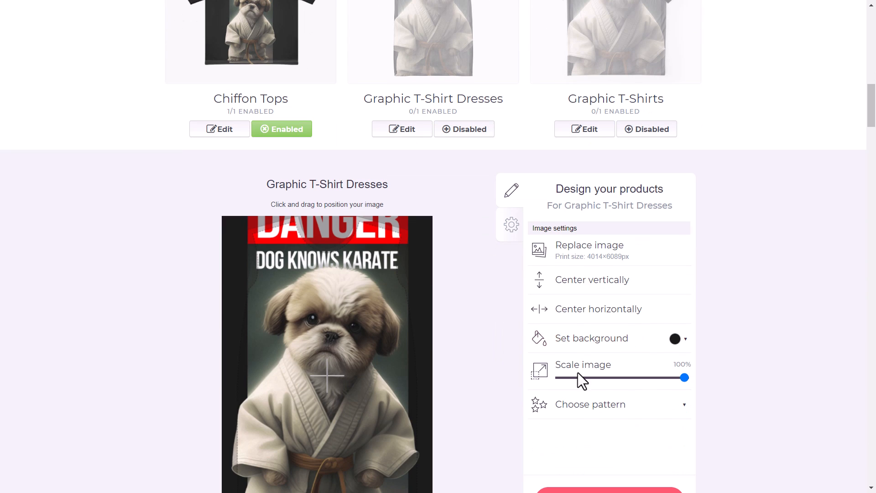
left_click_drag(685, 379, 643, 380)
scroll(636, 190, "up", 2)
- Edit Graphic T-Shirts and replace its image with Untitled-1.jpg, the version without text
left_click(636, 190)
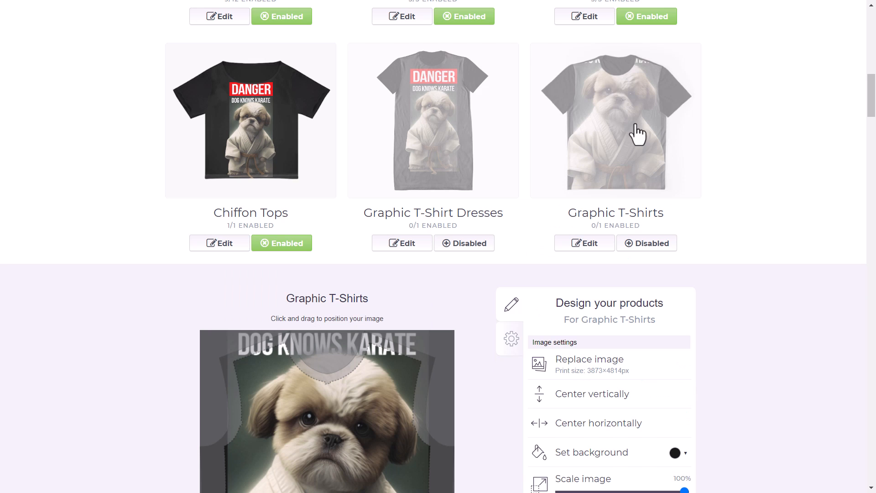
scroll(282, 220, "down", 4)
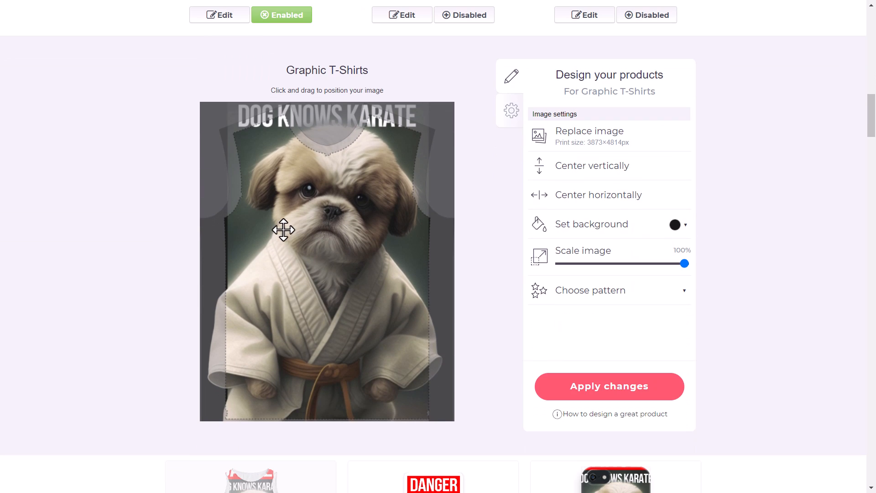
mouse_move(317, 211)
left_mouse_down()
mouse_move(316, 319)
mouse_move(315, 211)
left_mouse_up()
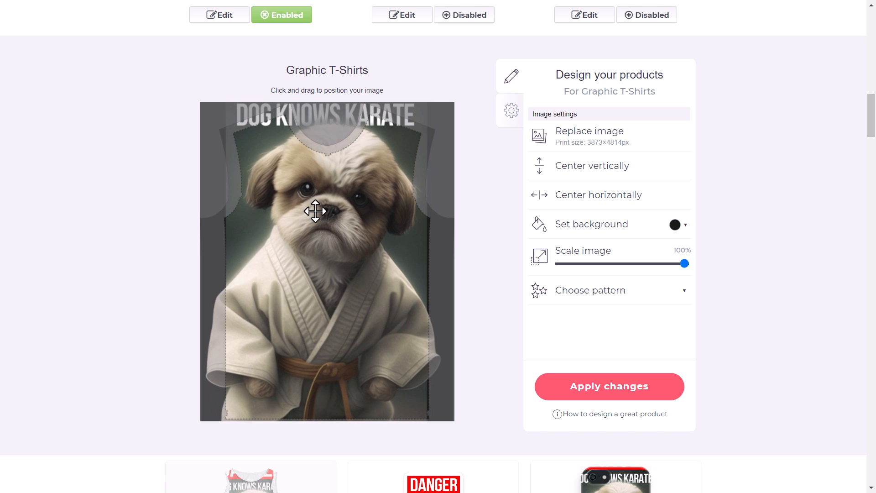
left_click(600, 137)
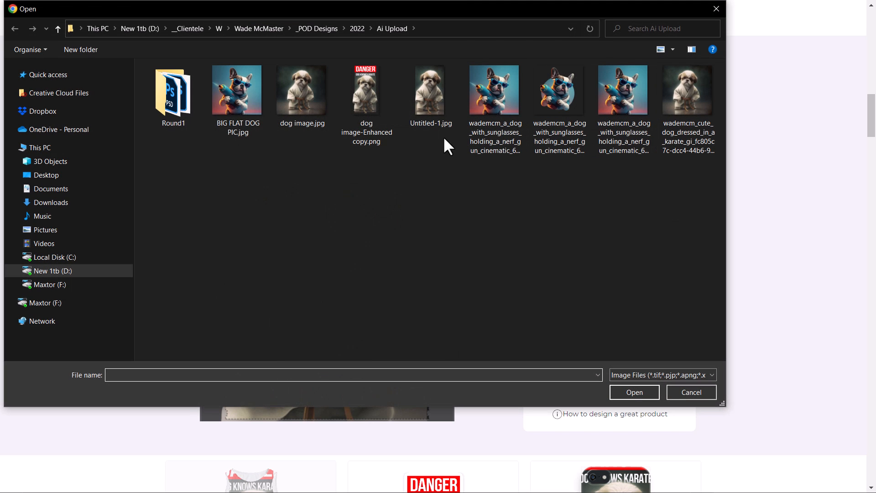
left_click(433, 90)
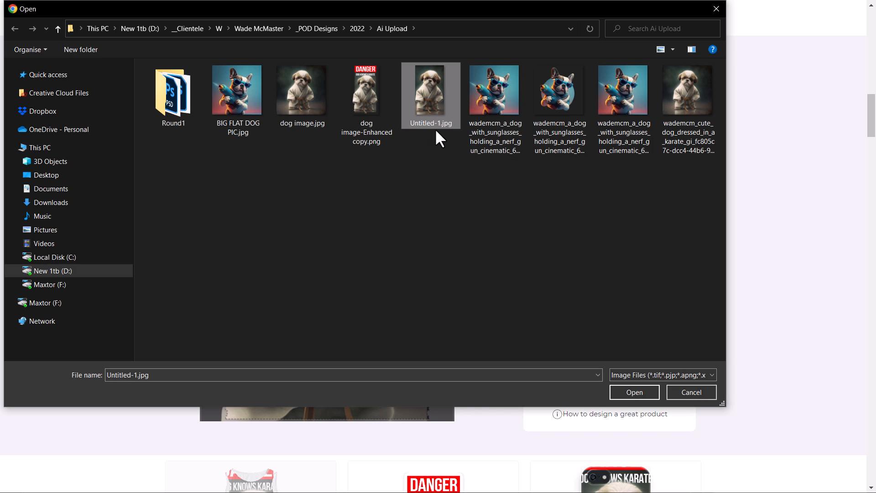
left_click(625, 393)
scroll(625, 395, "down", 8)
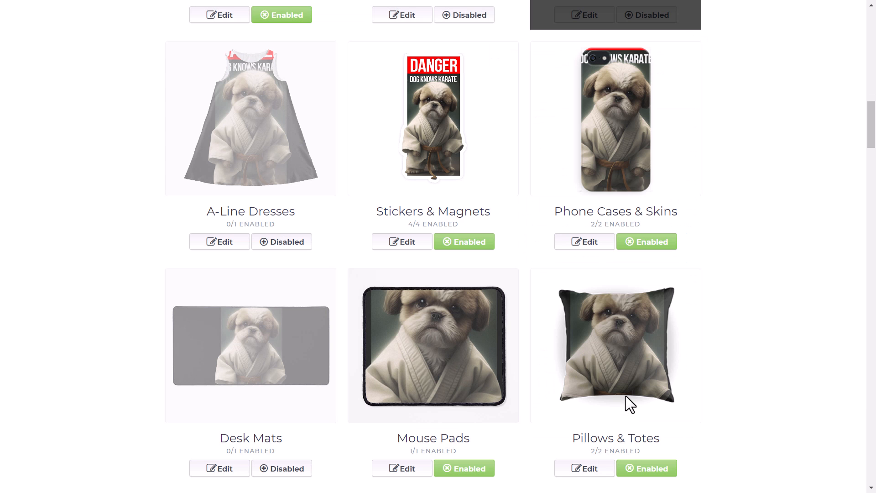
scroll(626, 358, "up", 5)
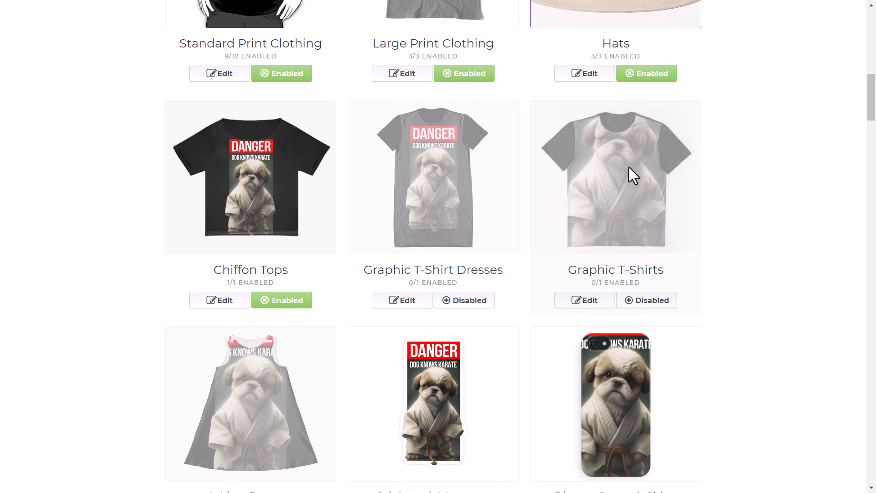
- Scale the Graphic T-Shirts image to 93%, move the dog down below the neckline, and apply the changes
left_click(630, 176)
scroll(347, 296, "down", 4)
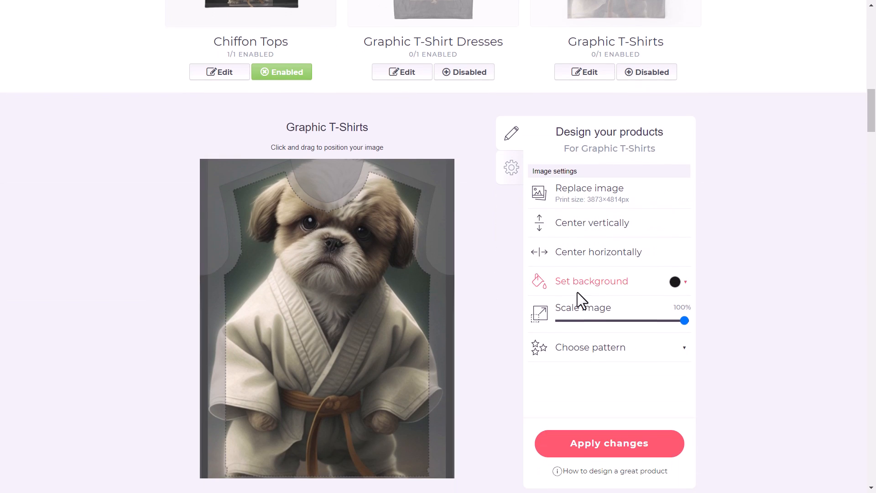
left_click_drag(688, 323, 675, 323)
left_click_drag(317, 291, 314, 327)
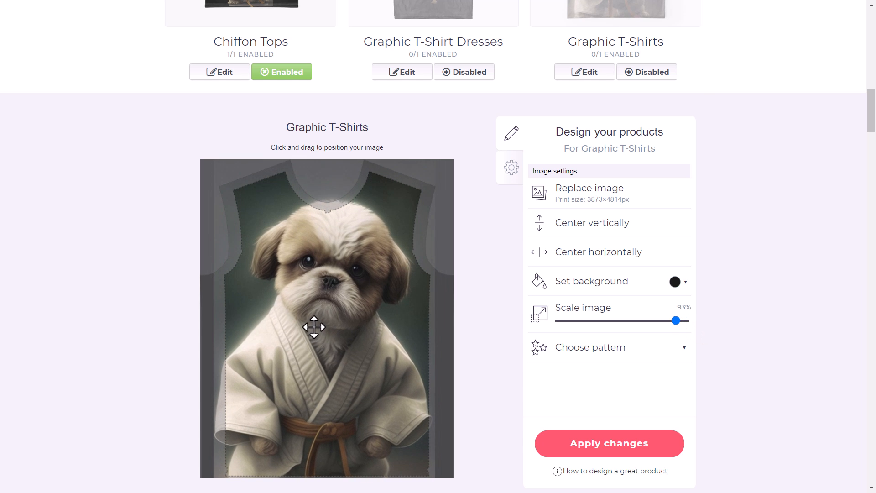
scroll(680, 236, "up", 4)
scroll(609, 205, "down", 3)
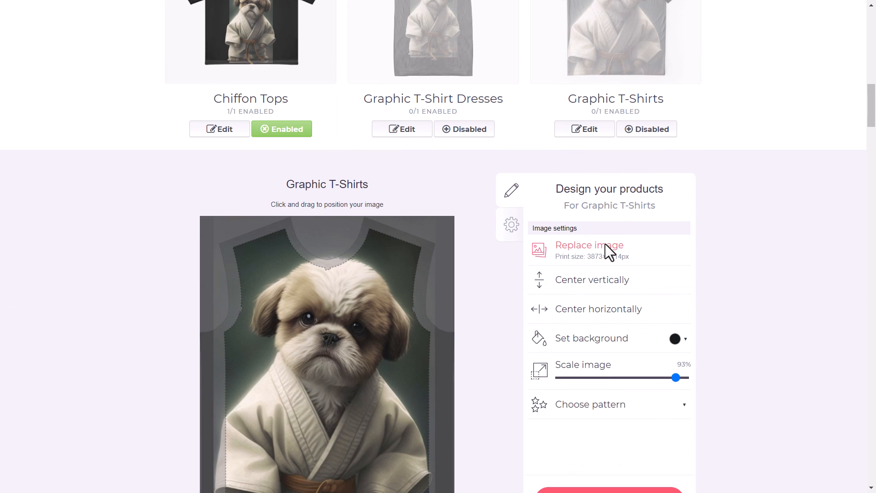
scroll(648, 445, "down", 1)
left_click(644, 446)
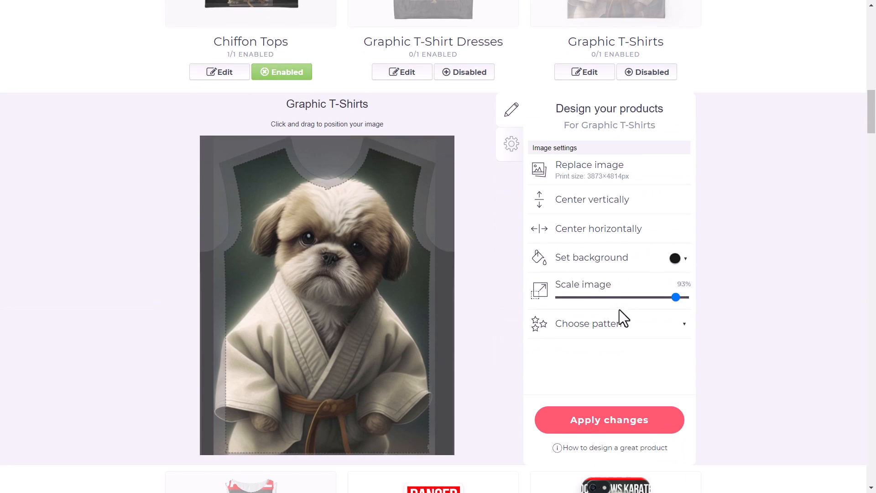
scroll(609, 265, "up", 4)
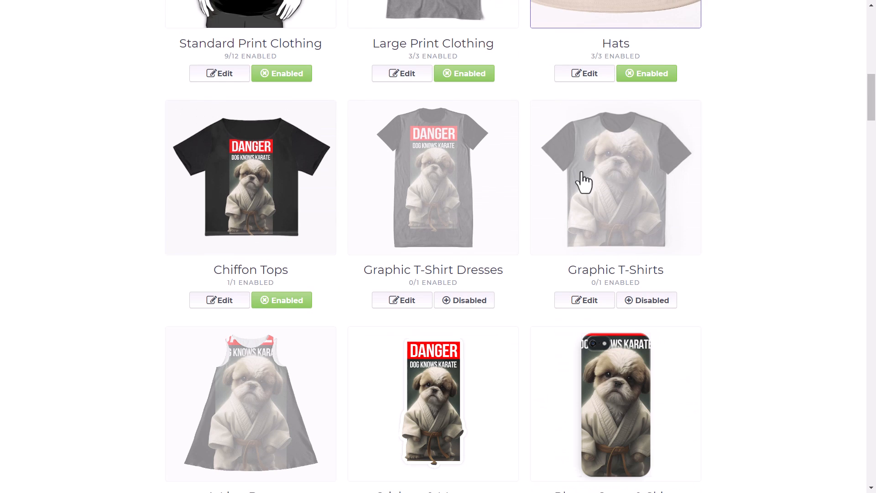
- Enable Graphic T-Shirts and Graphic T-Shirt Dresses
left_click(665, 301)
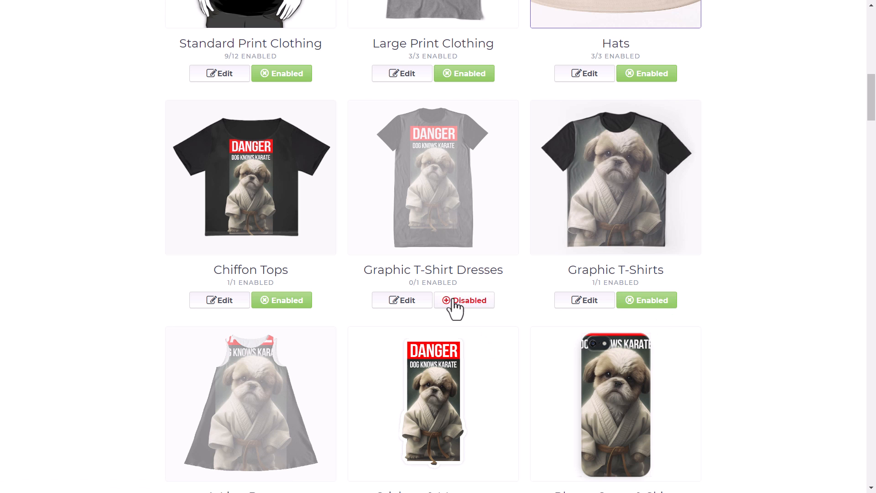
left_click(453, 300)
scroll(410, 249, "down", 3)
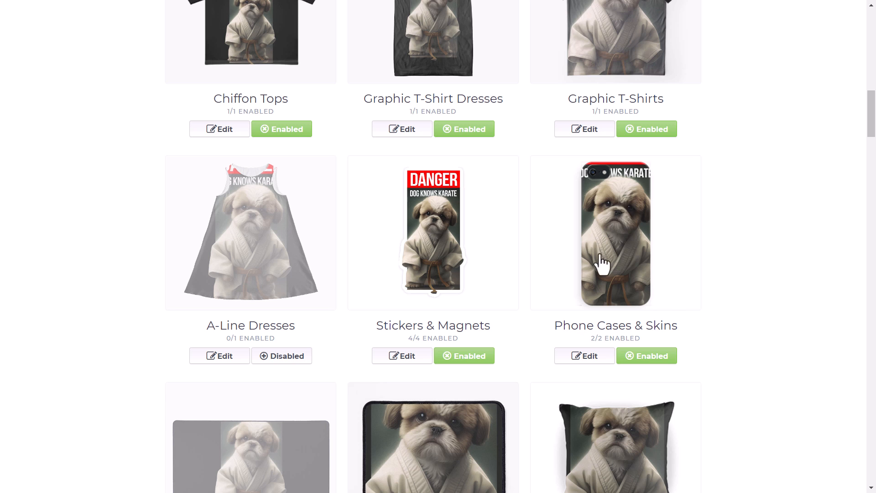
- Keep Phone Cases & Skins enabled and scale its image down to 20%
left_click(665, 360)
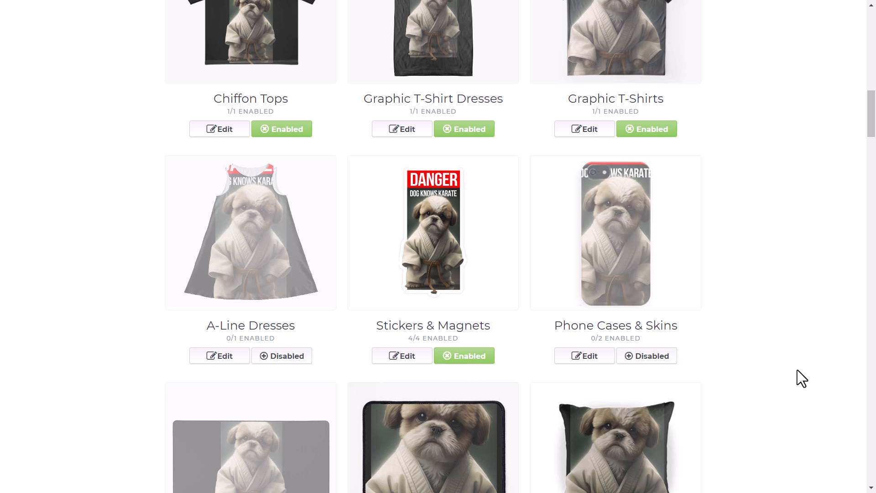
left_click(638, 358)
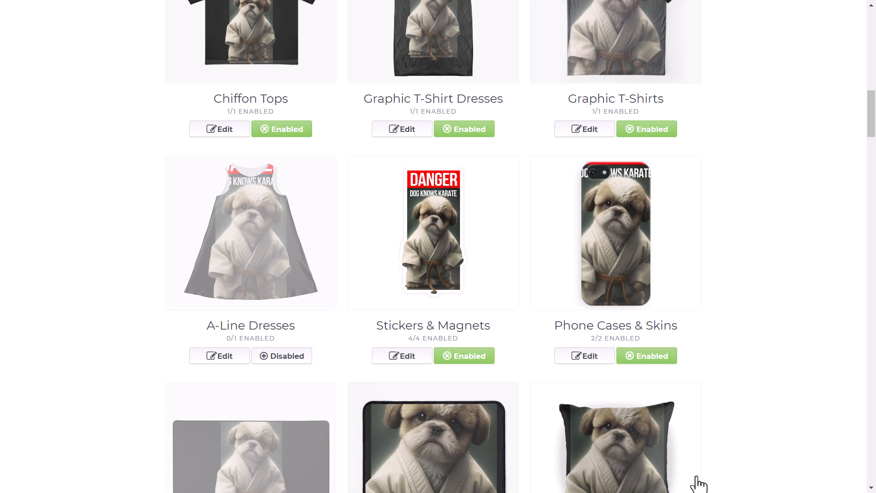
left_click(631, 278)
scroll(499, 235, "down", 4)
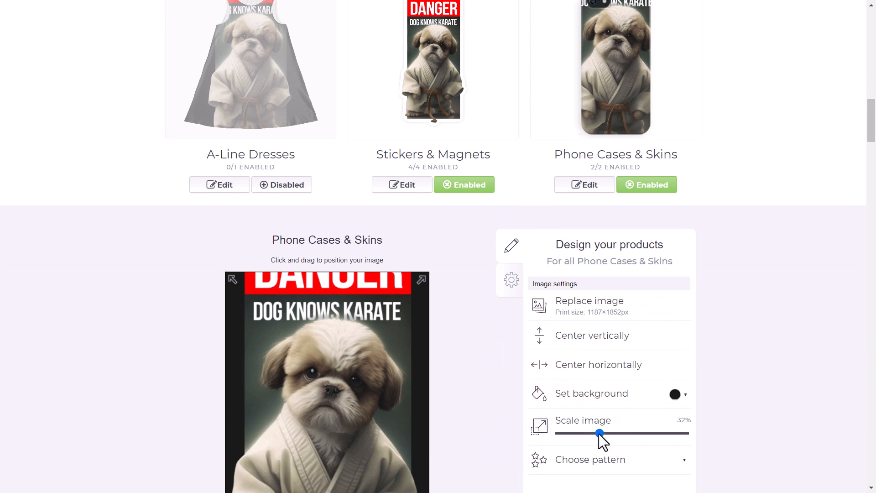
left_click_drag(593, 437, 587, 438)
scroll(613, 252, "up", 3)
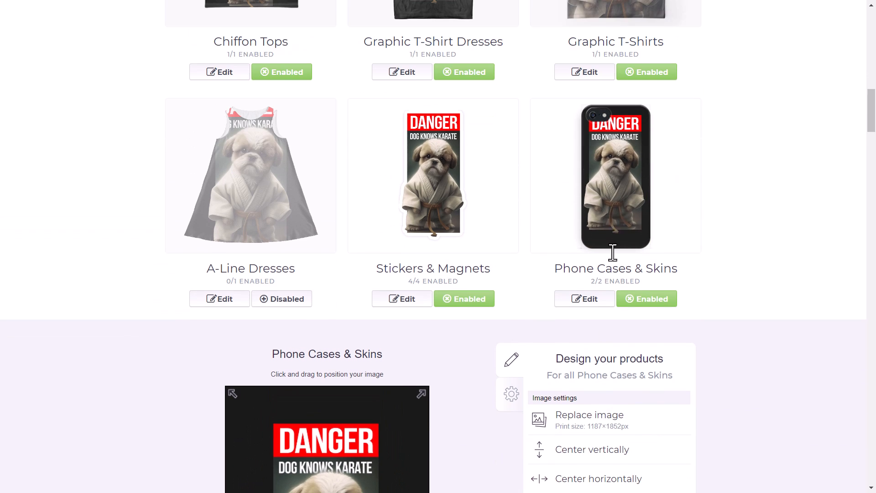
- Move the phone case design down and centre it so the DANGER heading clears the camera cutout
scroll(354, 360, "down", 4)
scroll(631, 182, "up", 3)
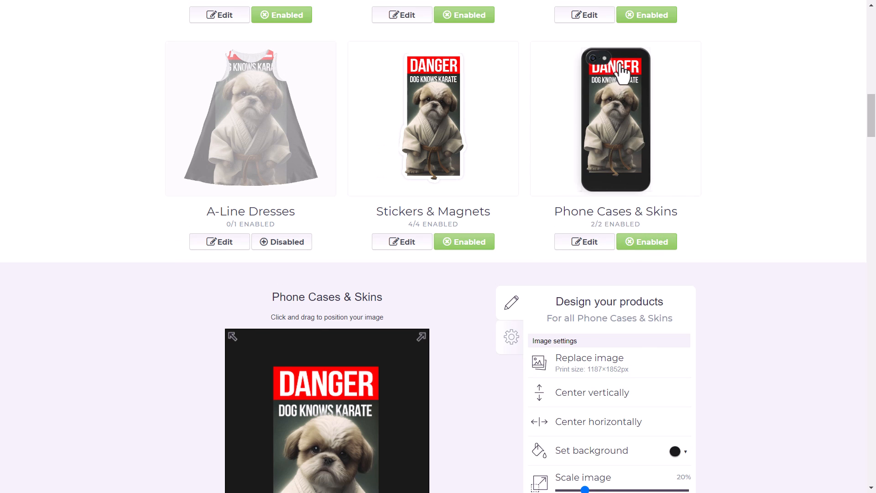
scroll(594, 196, "down", 4)
left_click_drag(289, 280, 292, 293)
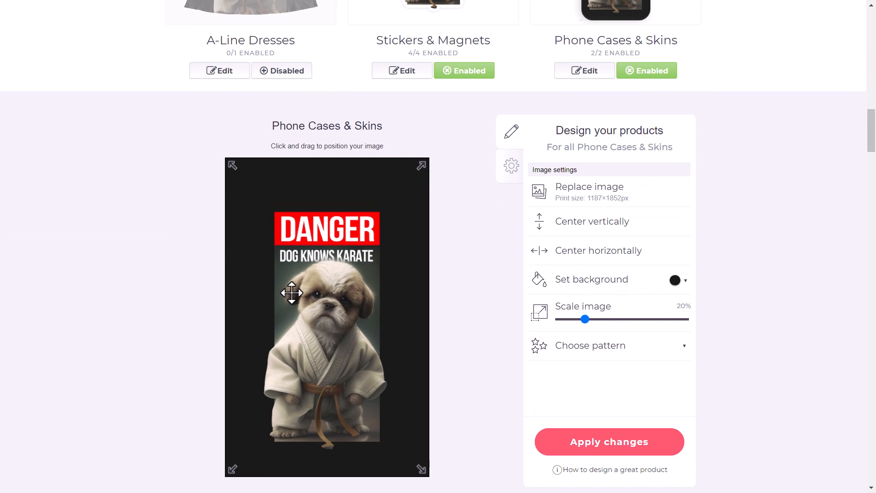
scroll(813, 189, "up", 4)
- Reduce the design on Pouches, Laptop Skins & Sleeves and on Duvets, Comforters & Shower Curtains
scroll(695, 302, "down", 10)
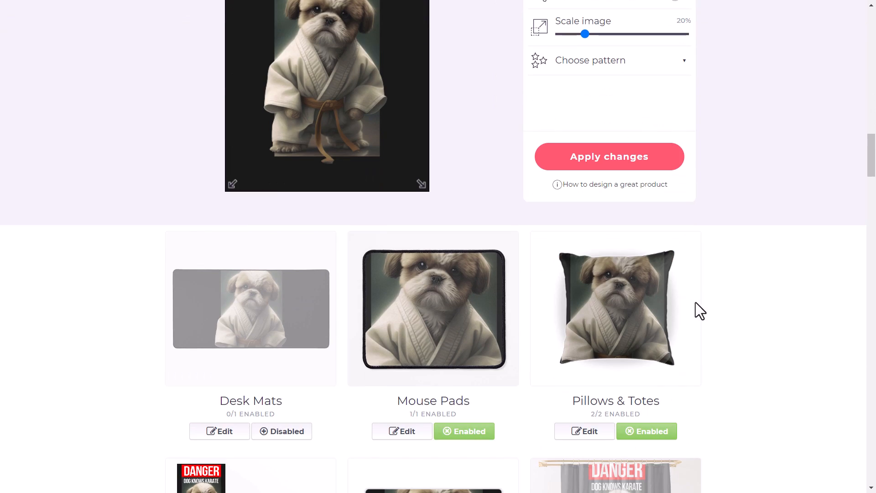
scroll(620, 162, "down", 9)
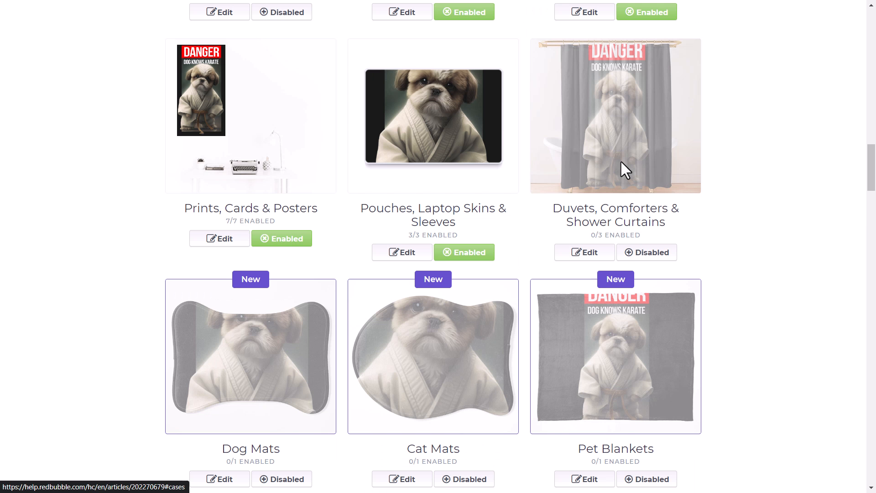
scroll(407, 208, "up", 4)
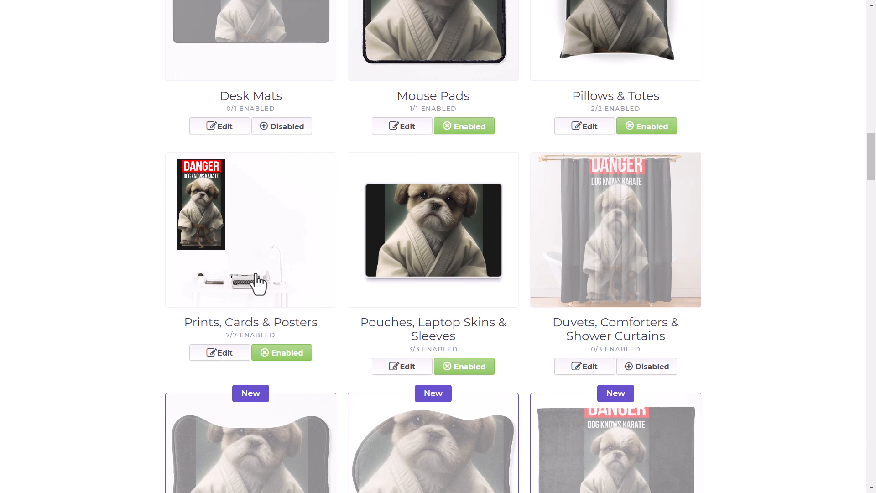
scroll(682, 405, "down", 6)
scroll(610, 147, "up", 4)
left_click(610, 146)
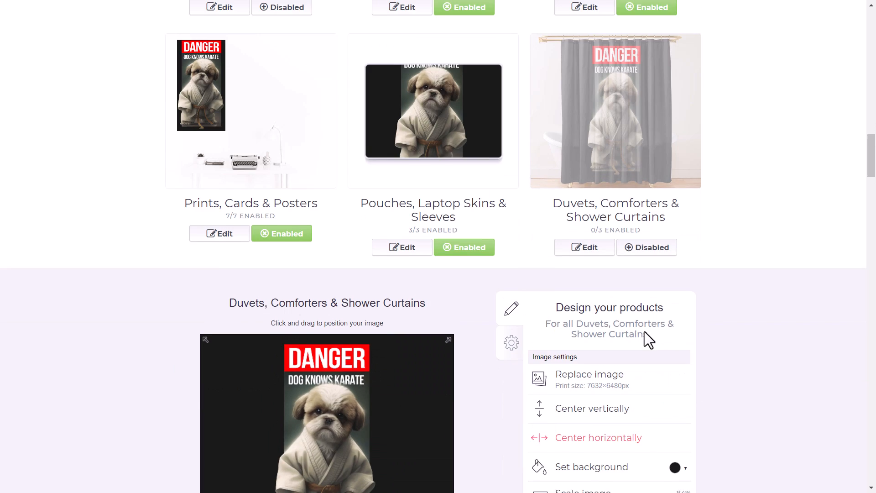
- Enable Dog Mats, scale its image down so more of the design fits, and apply the changes
scroll(644, 331, "down", 12)
left_click(284, 329)
left_click(282, 219)
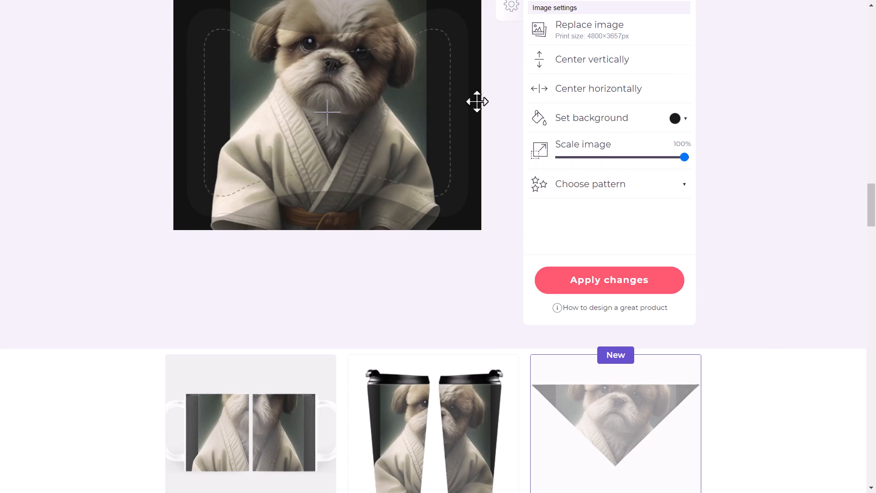
left_click_drag(685, 157, 617, 157)
left_click(609, 280)
- Edit Mugs: set the design's size on the product to 14% and shift it slightly down near the centre
scroll(606, 210, "down", 4)
left_click(219, 239)
scroll(616, 203, "down", 3)
scroll(576, 209, "up", 1)
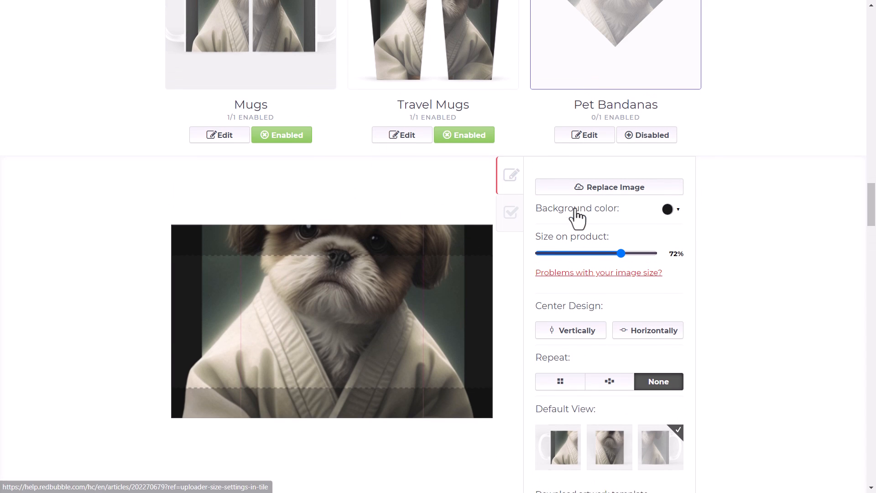
left_click_drag(622, 255, 555, 258)
left_click_drag(312, 296, 314, 305)
scroll(314, 303, "up", 2)
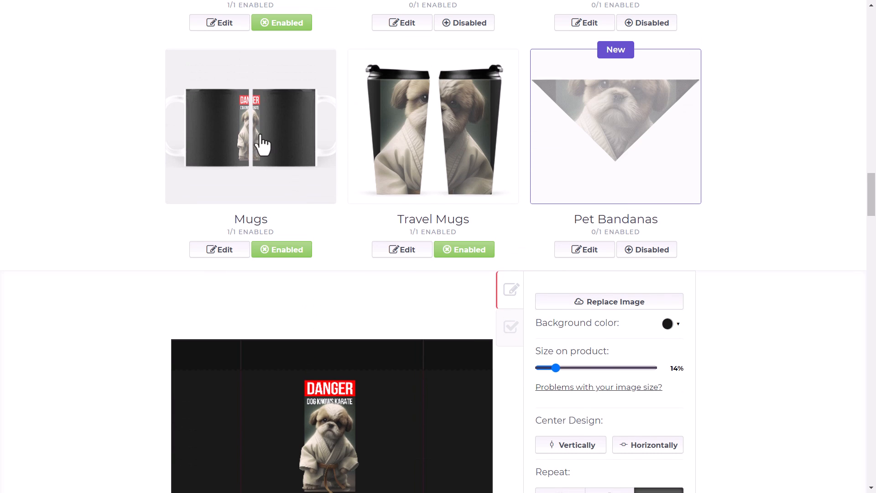
left_click(609, 292)
- Edit Travel Mugs, reduce the design's size on the product, and apply the changes
left_click(402, 250)
left_click_drag(623, 199, 570, 206)
scroll(606, 260, "down", 7)
left_click(609, 184)
- Edit Scarves and scale the image down so the full DANGER design shows on the scarf
left_click(219, 305)
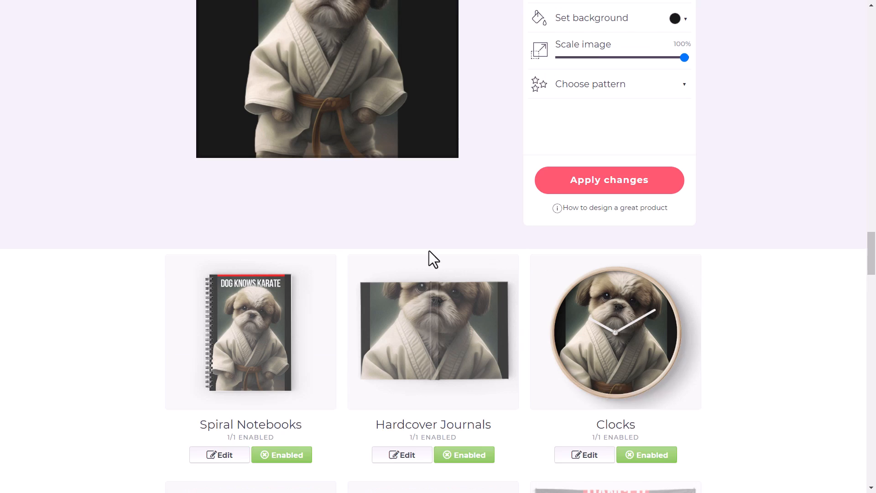
left_click_drag(684, 99, 625, 98)
scroll(340, 189, "up", 10)
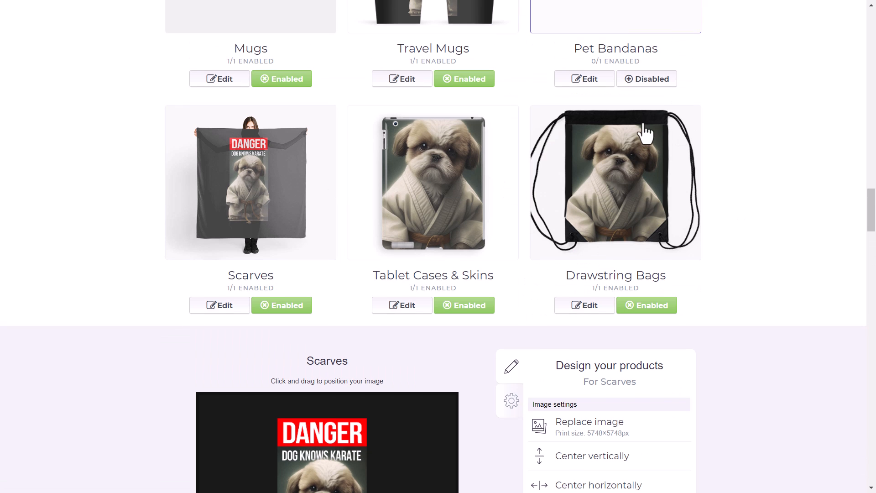
- Edit Spiral Notebooks: scale the image to 33% and shift the design slightly down on the cover
scroll(440, 279, "down", 12)
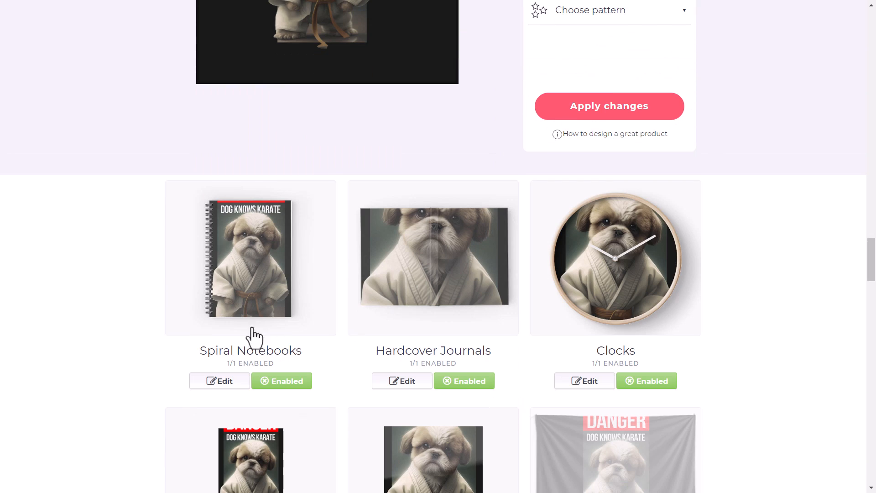
left_click(221, 250)
scroll(598, 342, "down", 12)
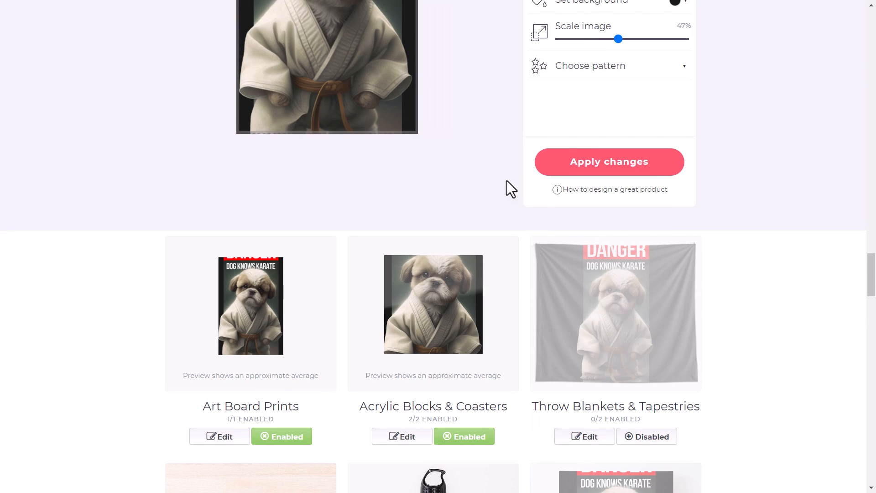
scroll(618, 162, "up", 3)
left_click_drag(615, 156, 601, 156)
scroll(365, 219, "up", 6)
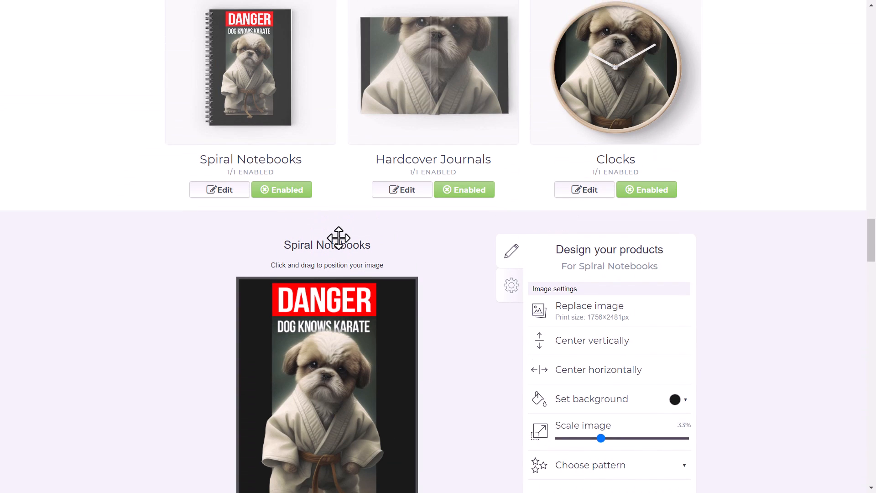
scroll(339, 255, "down", 1)
left_click_drag(339, 260, 338, 268)
scroll(535, 351, "up", 6)
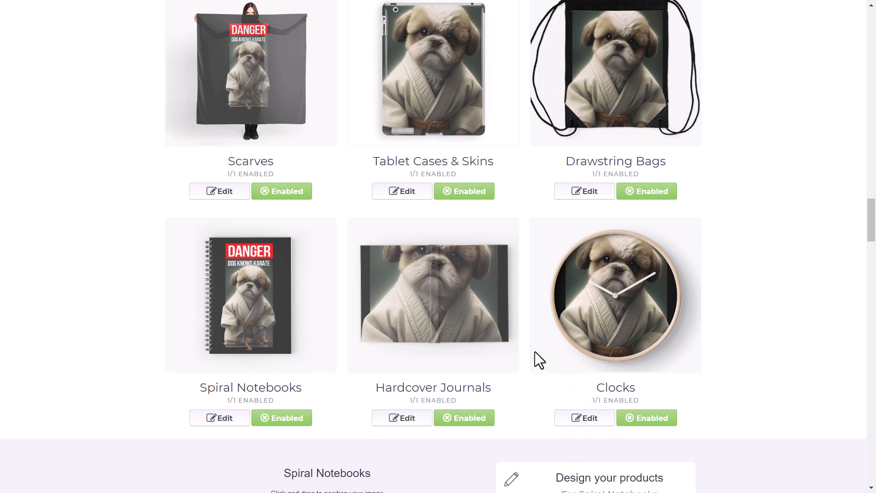
- Edit Hardcover Journals: scale the image to 29% and position the design centrally on the front cover, clear of the spine
left_click(469, 286)
scroll(470, 280, "down", 7)
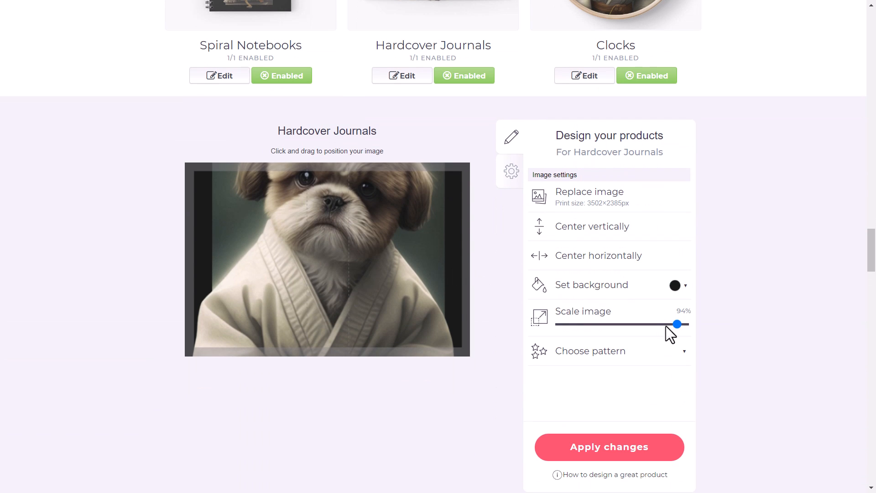
left_click_drag(666, 326, 596, 343)
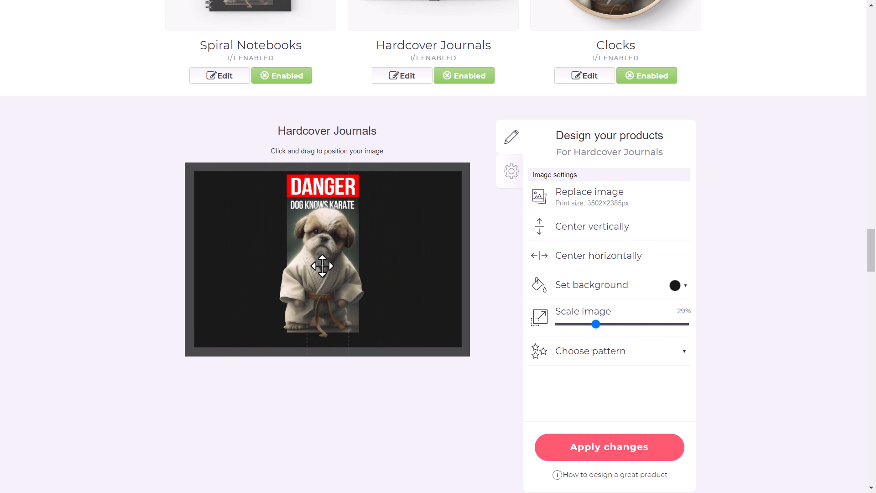
left_click_drag(322, 266, 405, 269)
scroll(405, 268, "up", 4)
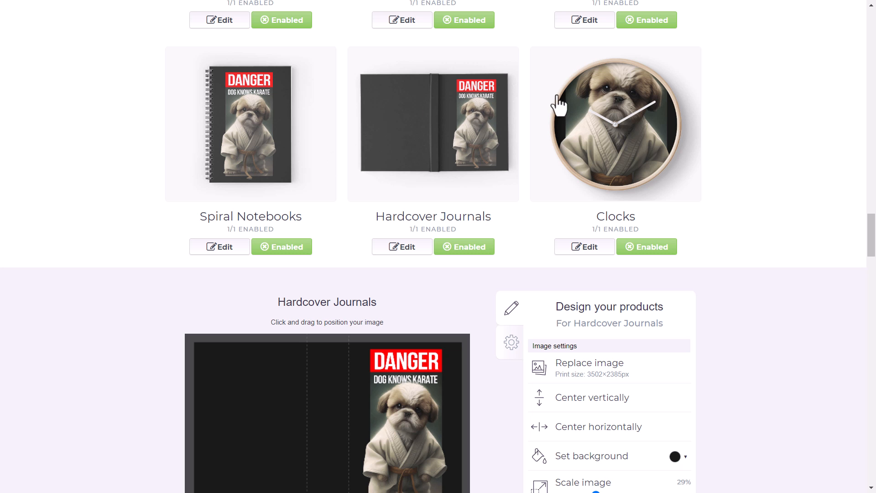
scroll(468, 166, "down", 2)
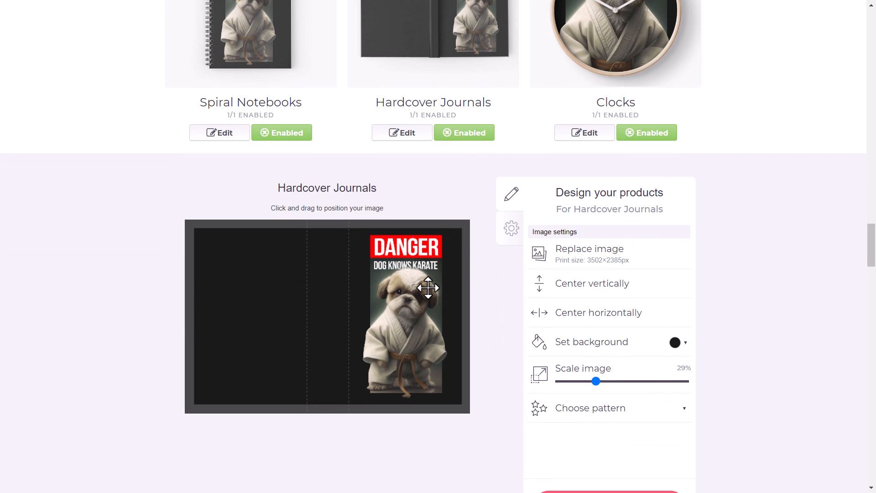
left_click_drag(427, 288, 423, 288)
scroll(496, 134, "up", 3)
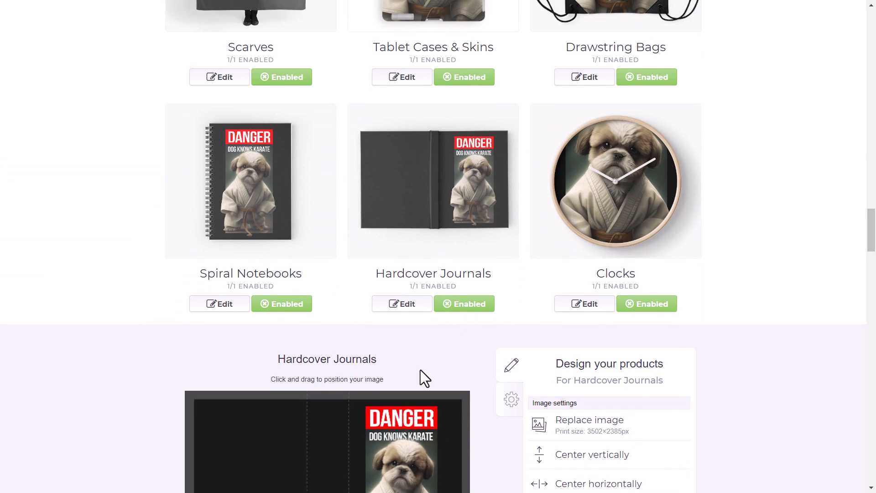
- Replace the Art Board Prints image with the file Untitled-1.jpg
scroll(424, 378, "down", 4)
scroll(411, 300, "up", 1)
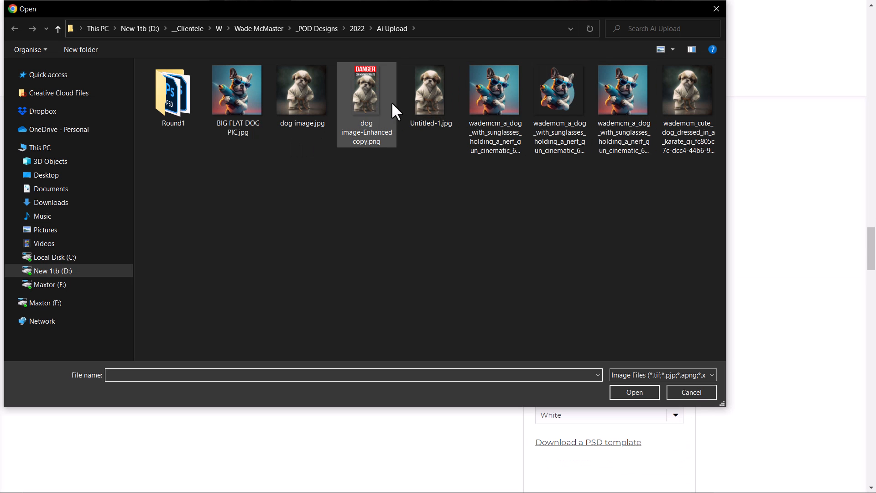
left_click(429, 95)
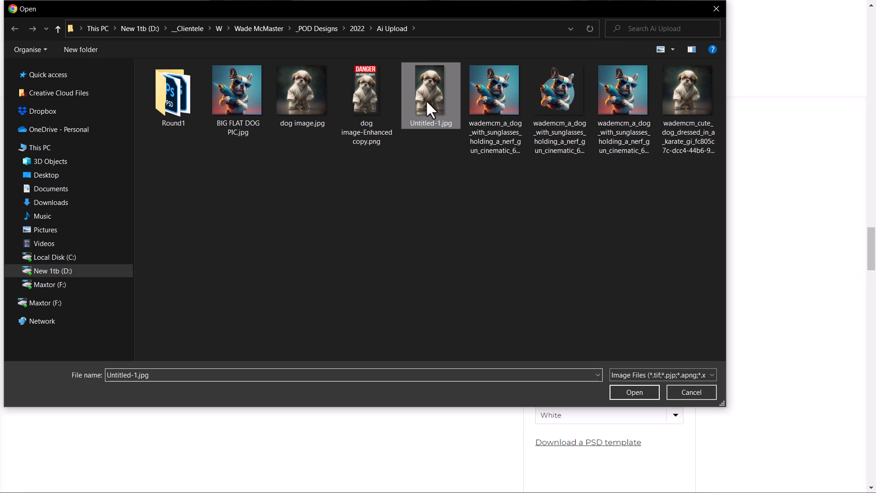
left_click(636, 391)
scroll(280, 199, "down", 3)
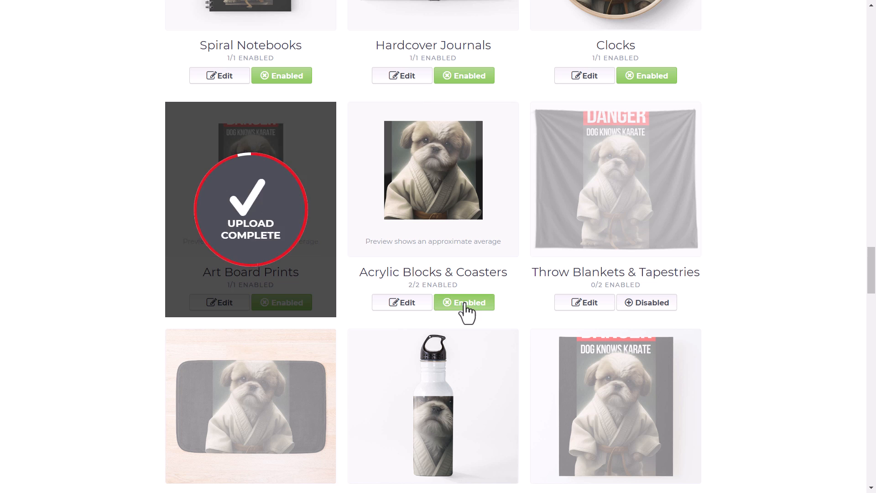
- Disable the Acrylic Blocks & Coasters, Pin Buttons and Fitted Masks products
left_click(465, 304)
scroll(448, 202, "down", 3)
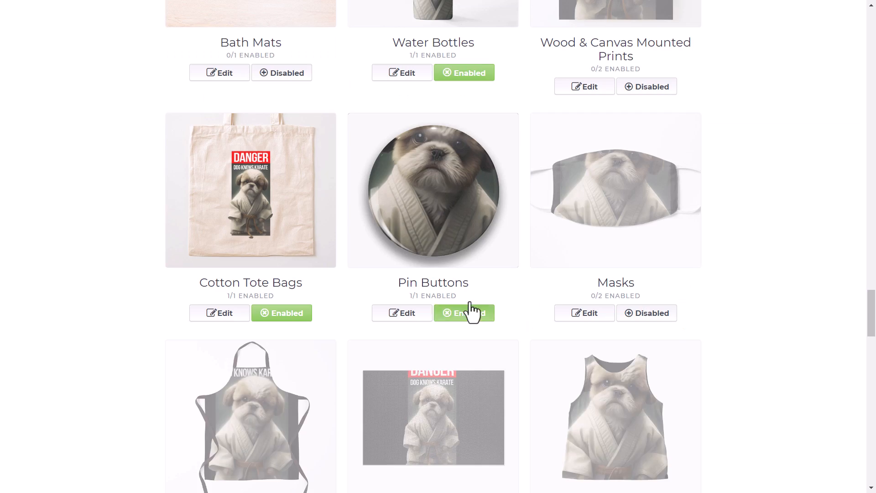
scroll(470, 301, "down", 15)
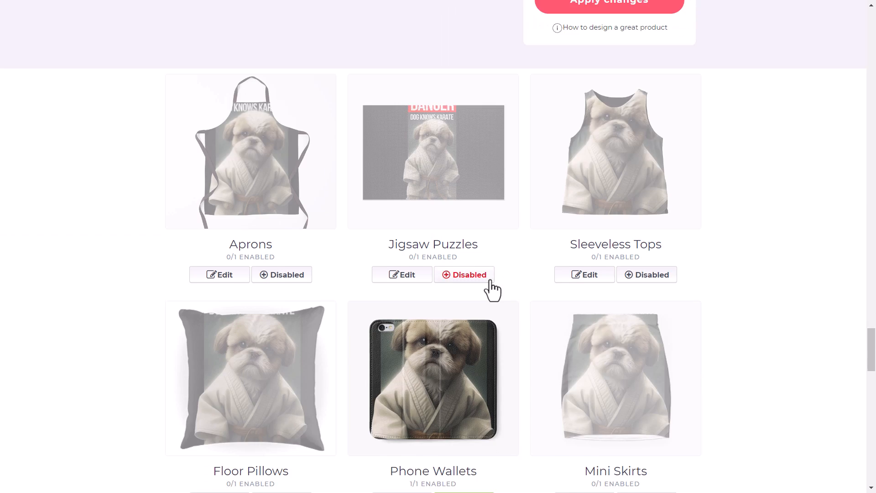
scroll(472, 294, "down", 4)
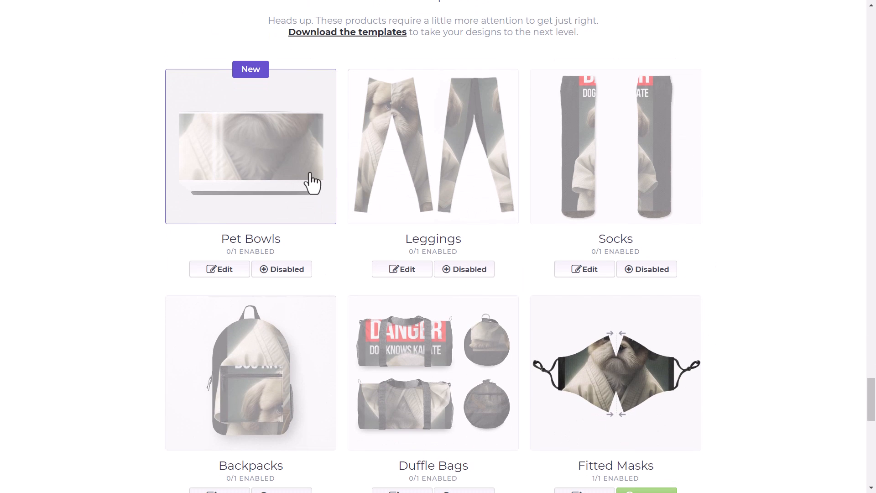
scroll(585, 273, "down", 4)
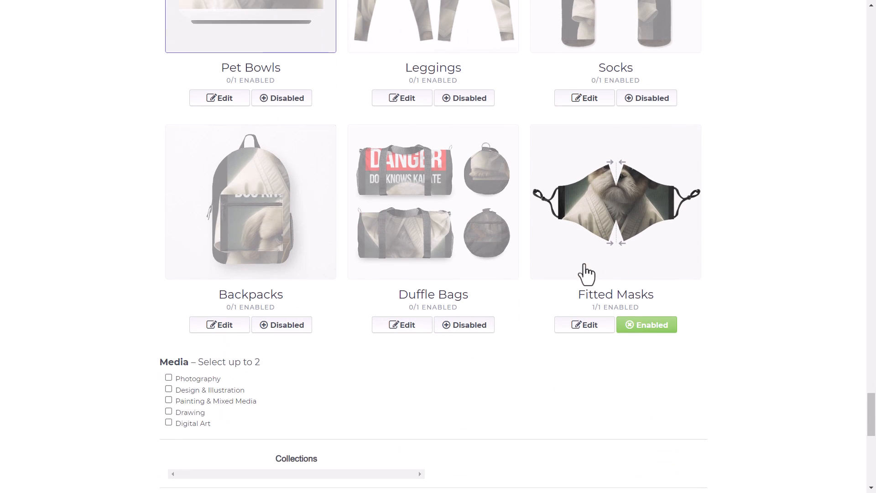
left_click(659, 326)
scroll(437, 203, "down", 3)
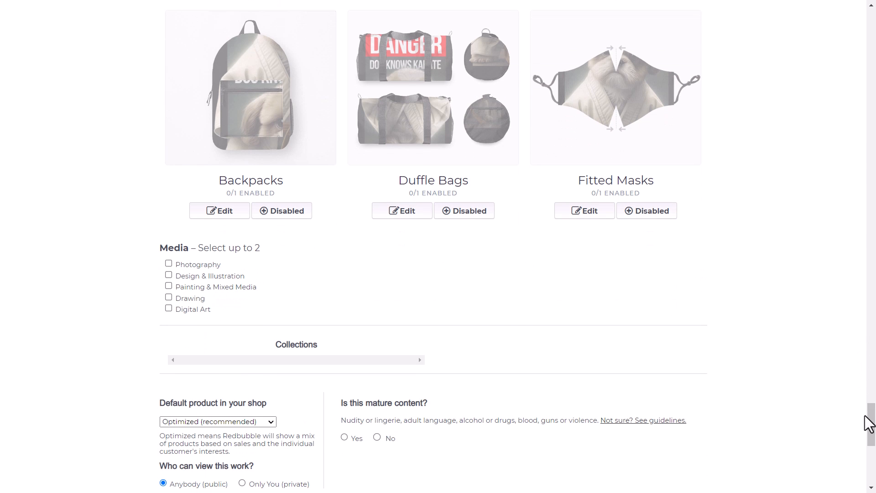
- Edit Water Bottles, scale the image down so the full DANGER design fits the bottle, and apply the changes
left_click_drag(869, 425, 874, 254)
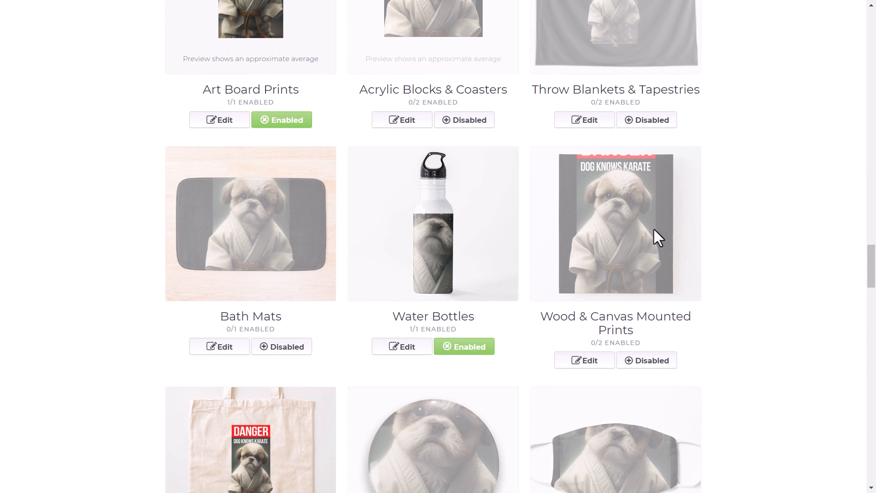
left_click(432, 240)
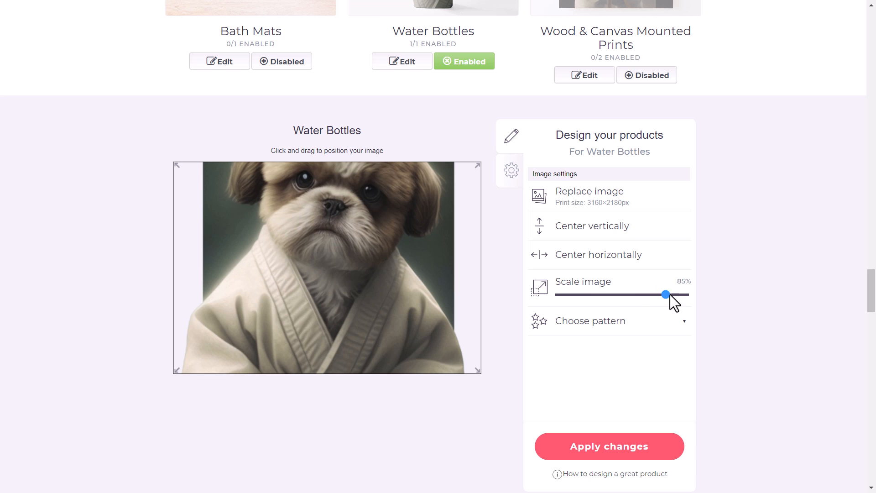
left_click_drag(669, 294, 592, 295)
left_click(657, 450)
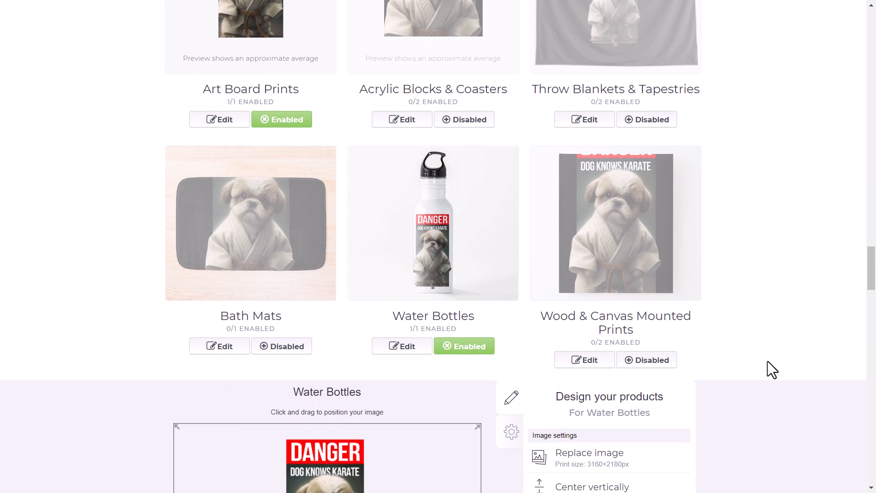
- Set the work's media to Painting & Mixed Media and Digital Art
scroll(768, 362, "up", 10)
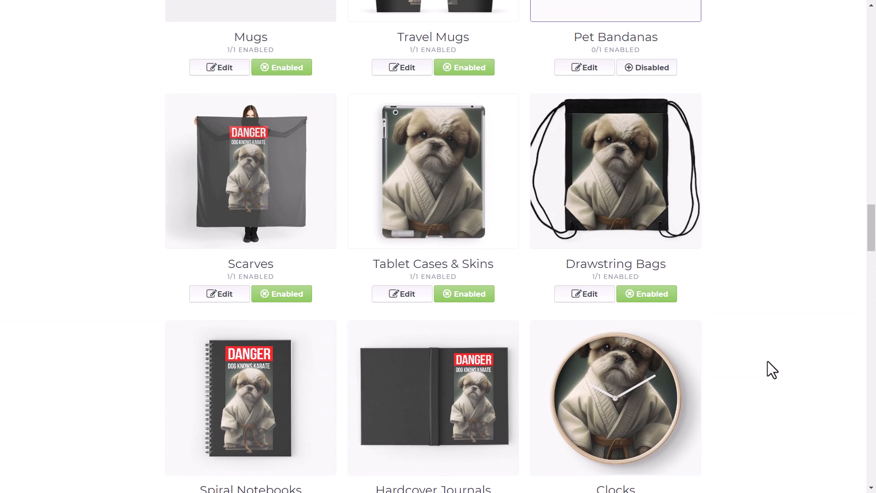
scroll(767, 362, "up", 15)
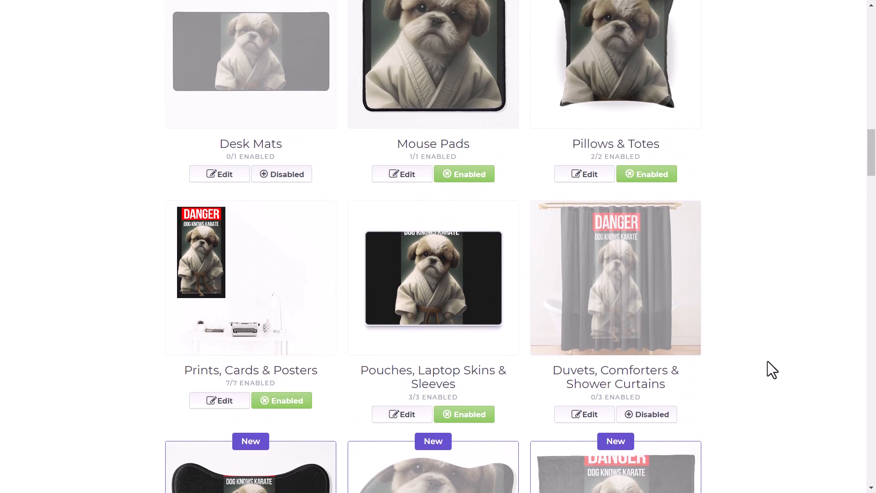
scroll(767, 361, "down", 20)
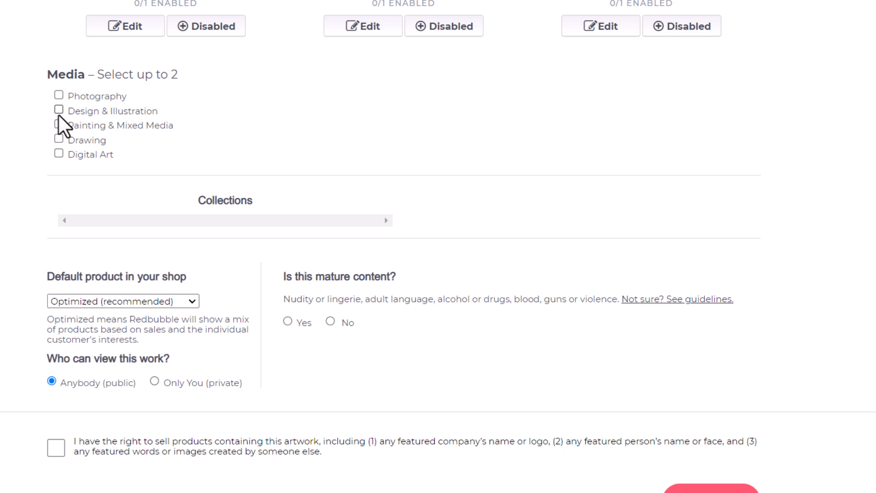
left_click(59, 124)
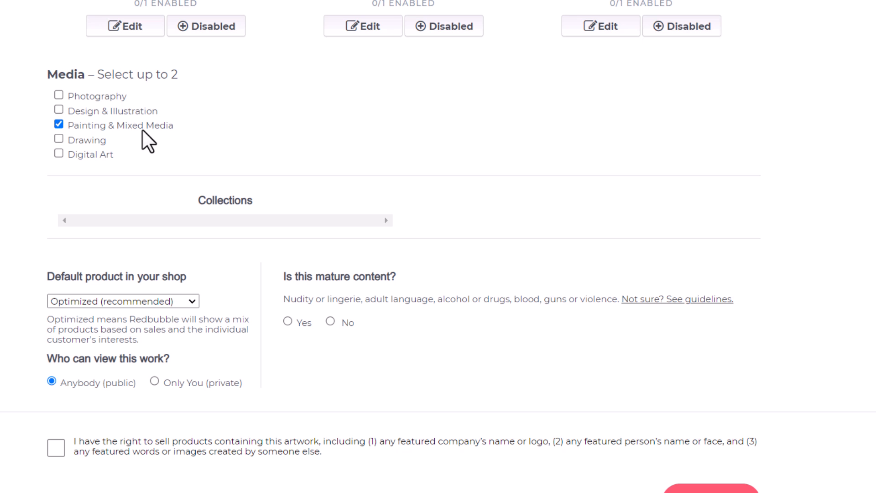
left_click(58, 154)
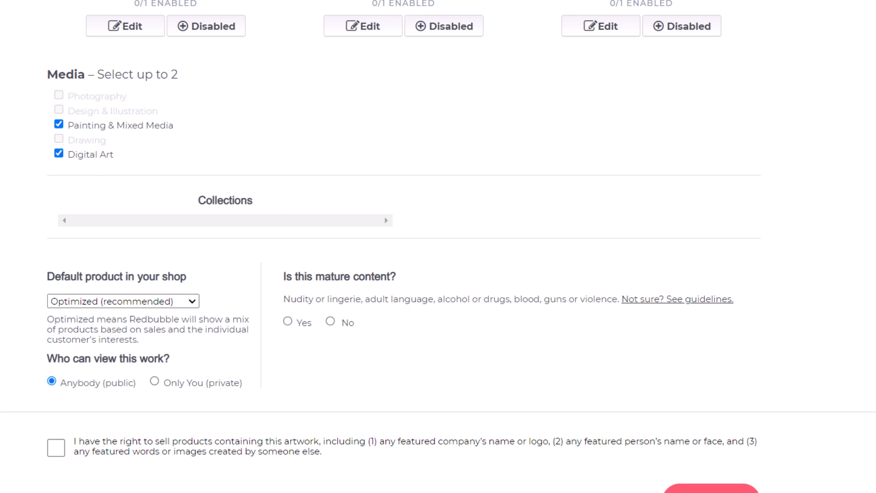
- Mark the work as not mature content, accept the right-to-sell declaration, and save the work
scroll(147, 128, "down", 3)
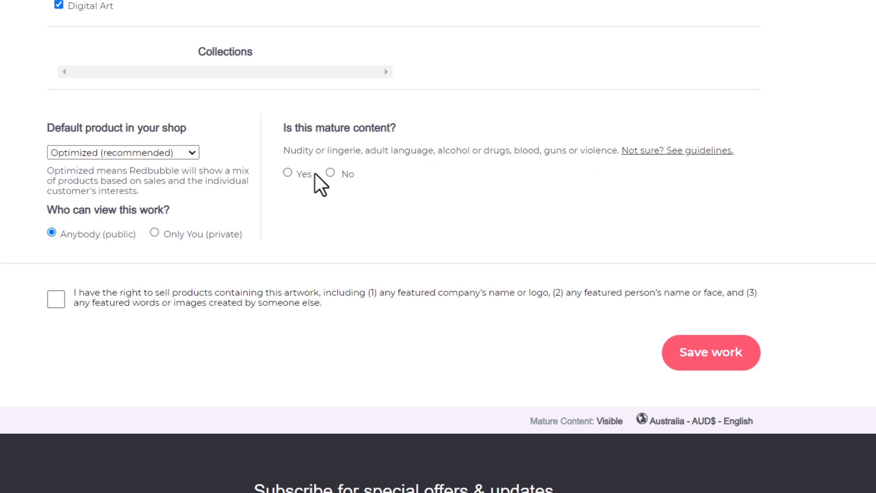
left_click(330, 172)
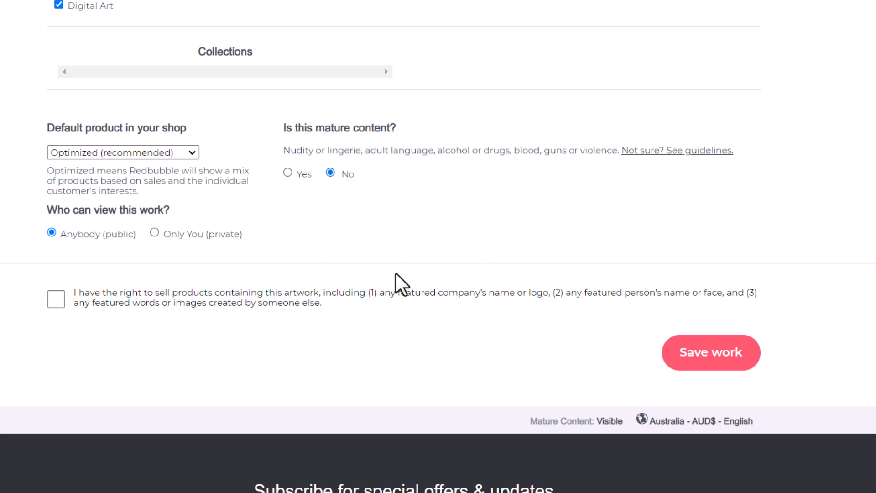
scroll(274, 214, "down", 2)
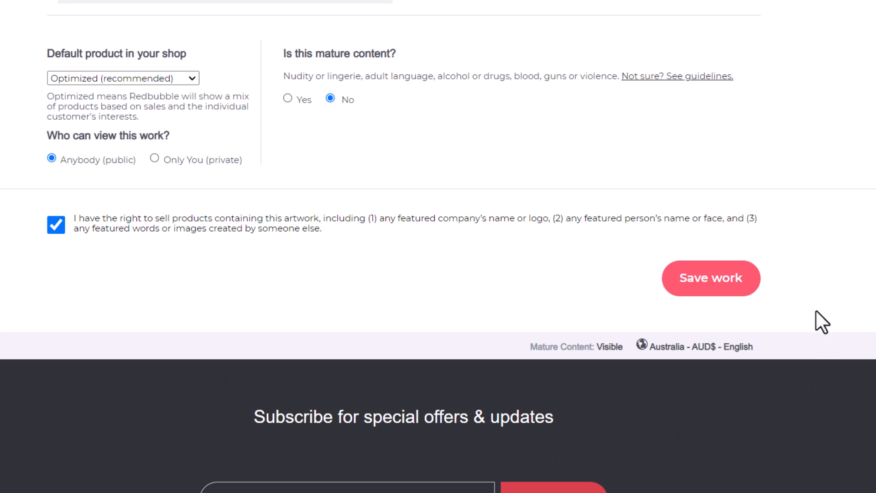
left_click(717, 286)
- Examine the saved listing's title, tags and description and its product previews, from magnets and hats to shirts and dresses
scroll(768, 274, "up", 3)
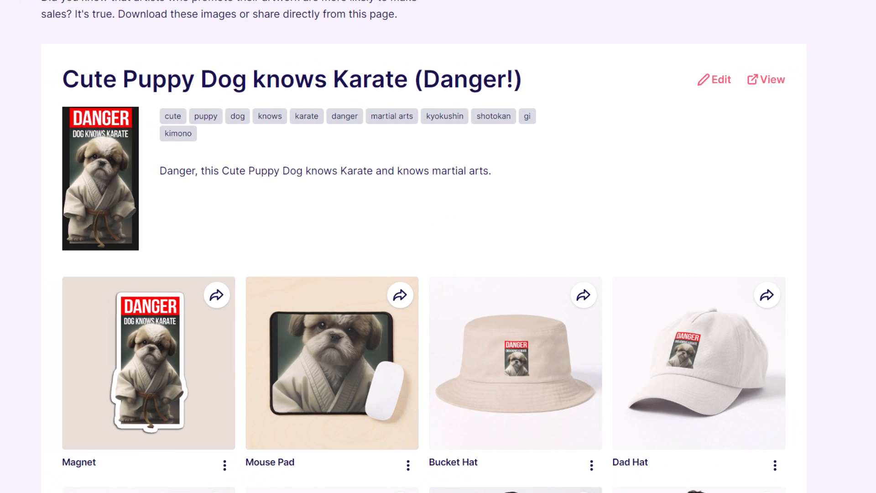
scroll(424, 246, "down", 2)
scroll(424, 247, "down", 8)
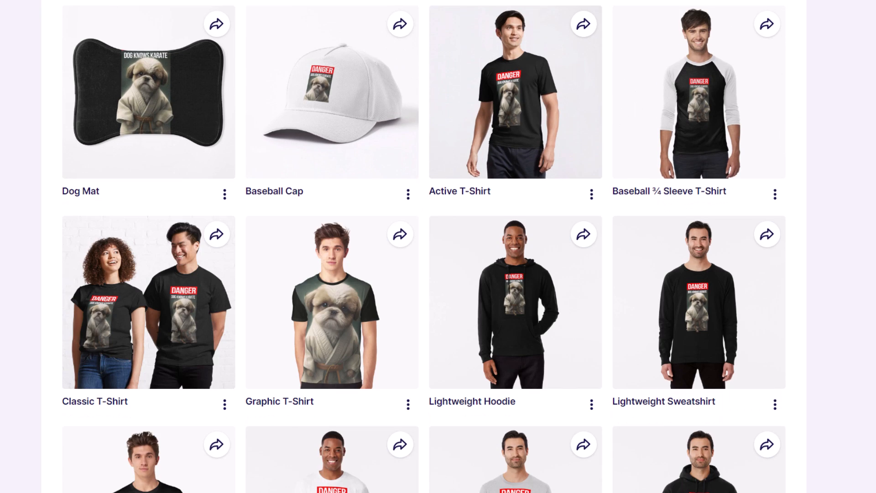
scroll(780, 136, "down", 2)
scroll(424, 247, "down", 7)
scroll(424, 246, "down", 5)
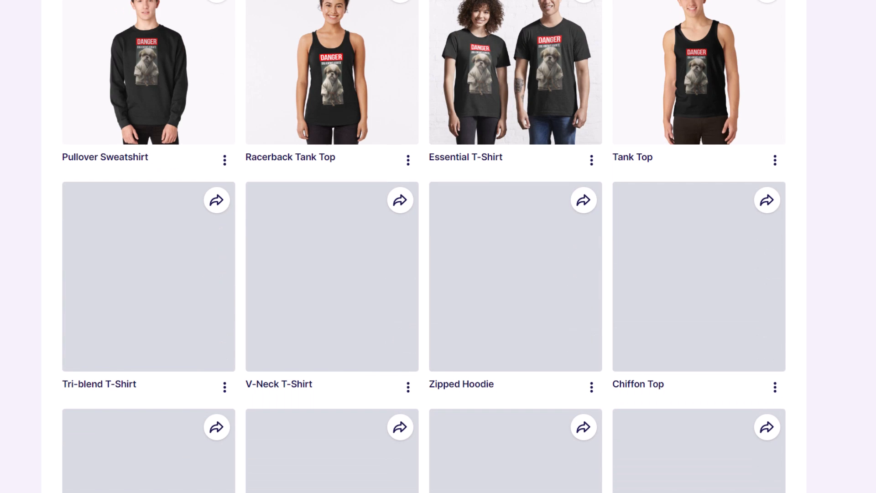
scroll(423, 247, "down", 6)
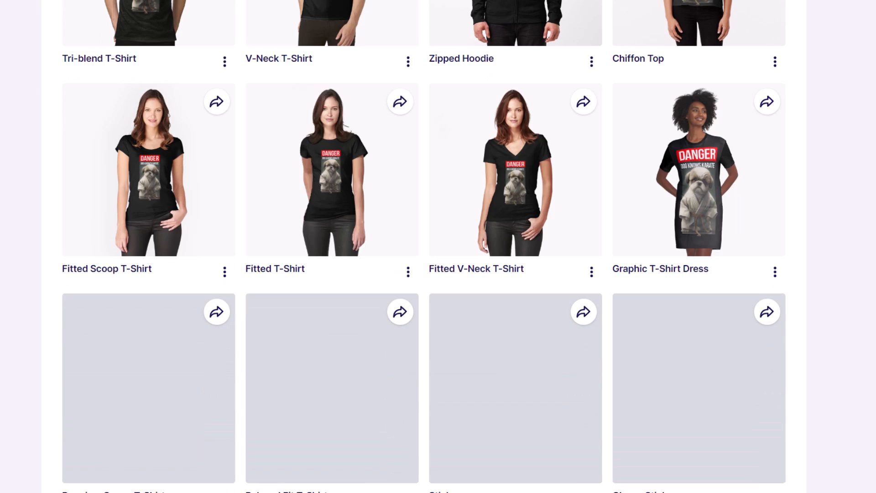
scroll(423, 246, "down", 5)
scroll(424, 246, "down", 20)
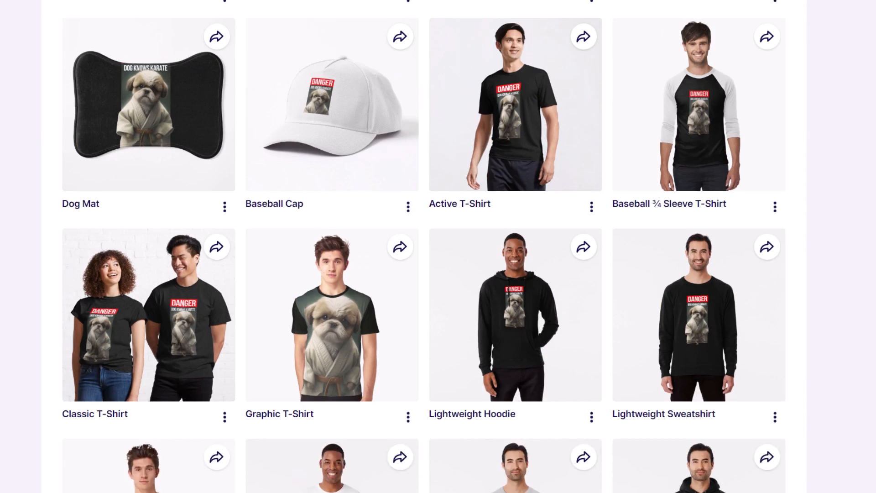
scroll(424, 246, "up", 1)
scroll(424, 246, "up", 8)
scroll(423, 246, "down", 2)
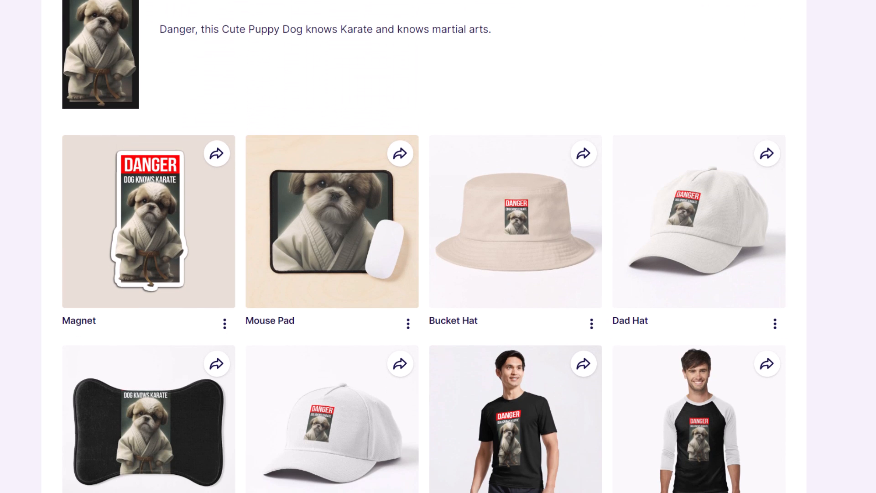
scroll(424, 247, "down", 2)
scroll(801, 176, "down", 1)
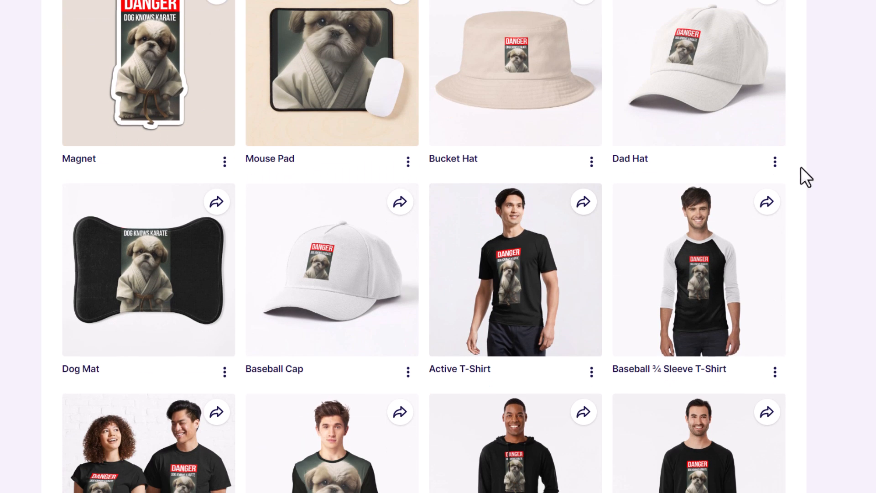
- Copy the product link of the Active T-Shirt from its sharing options
left_click(591, 371)
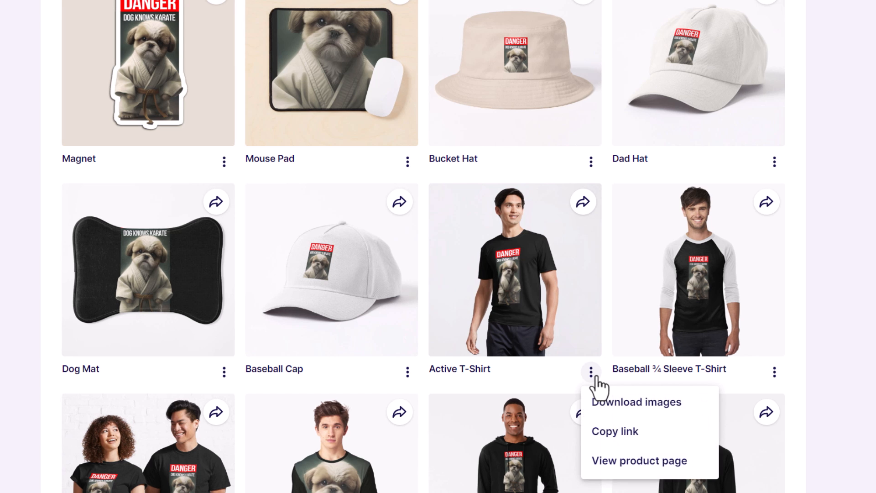
left_click(616, 437)
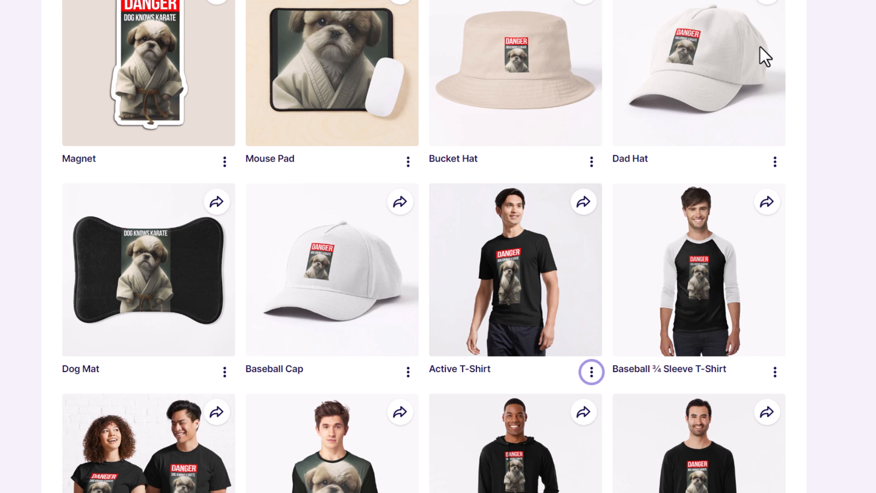
- Return to the start of the published design's page and open the account's own shop
scroll(541, 303, "up", 8)
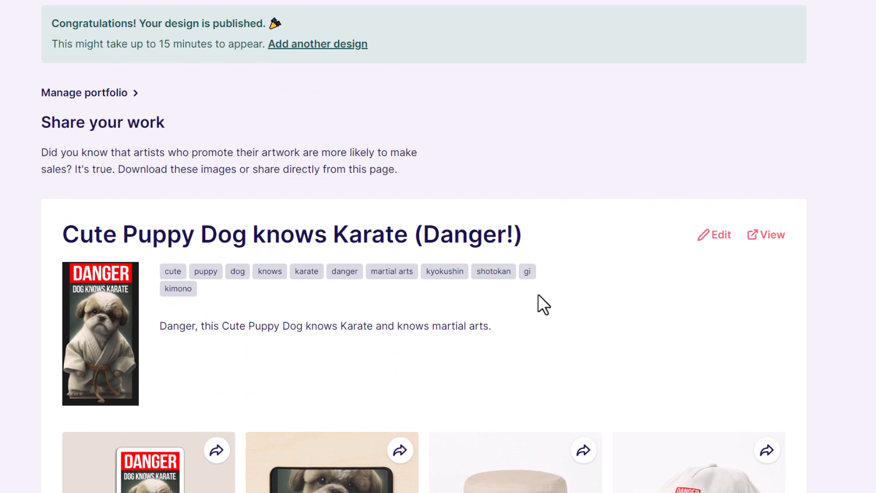
scroll(553, 349, "up", 1)
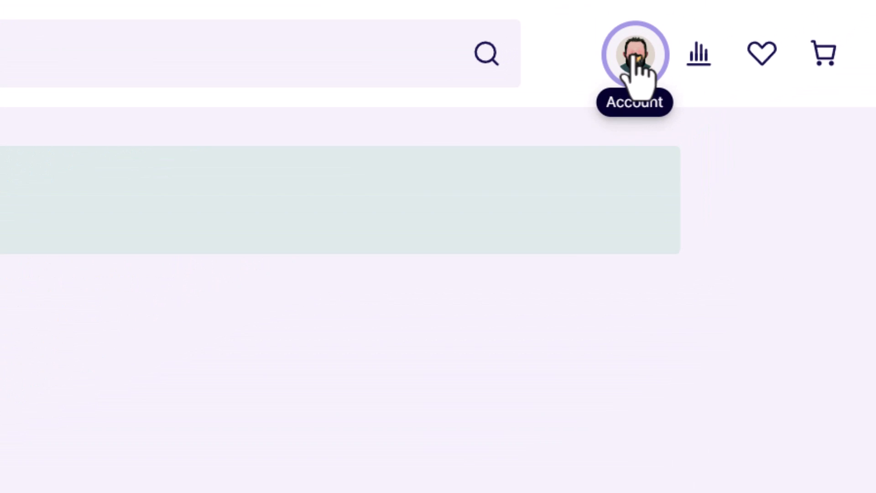
left_click(637, 68)
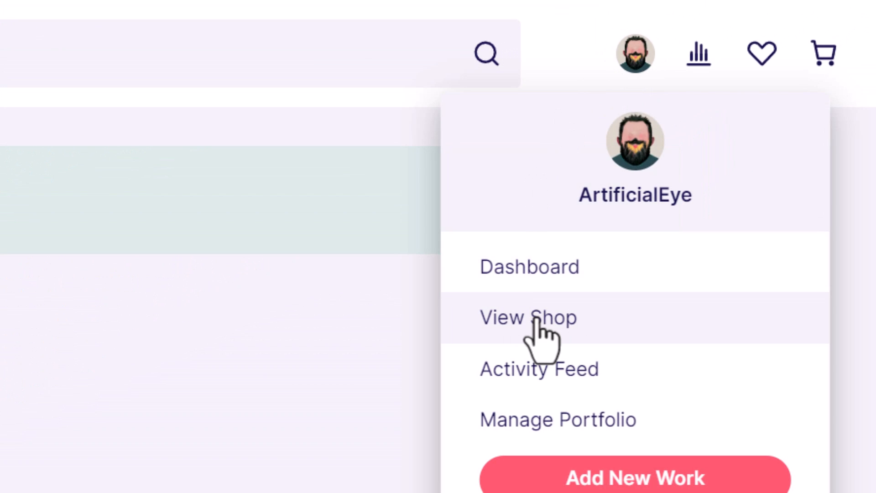
left_click(538, 319)
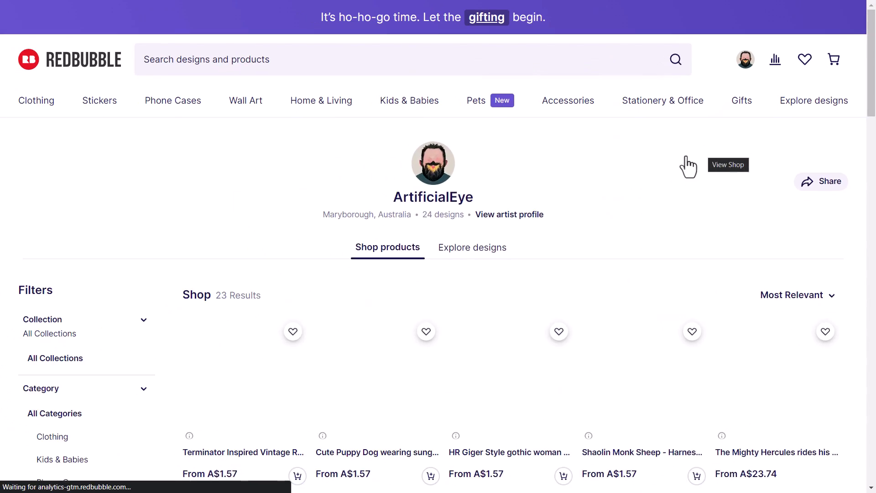
- Examine the shop's banner and its full range of product listings, from stickers and shirts to the phone case and throw blanket
scroll(431, 141, "down", 5)
scroll(432, 142, "down", 5)
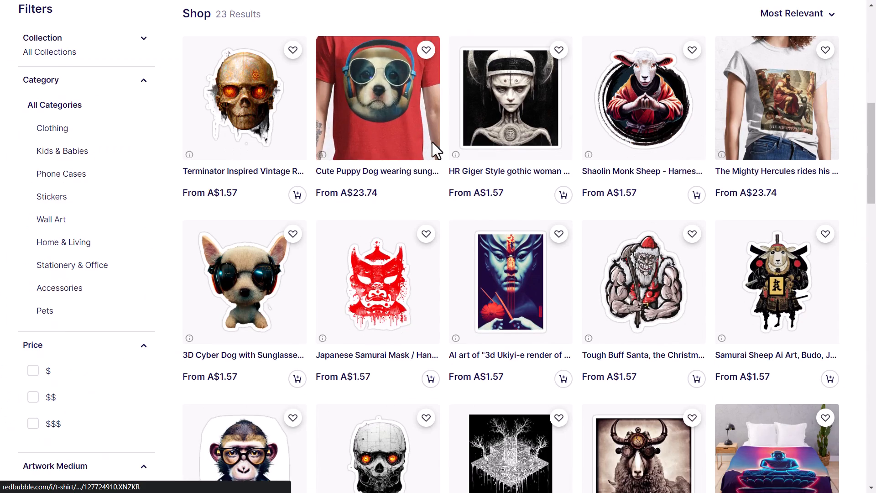
scroll(417, 254, "down", 4)
scroll(416, 274, "up", 14)
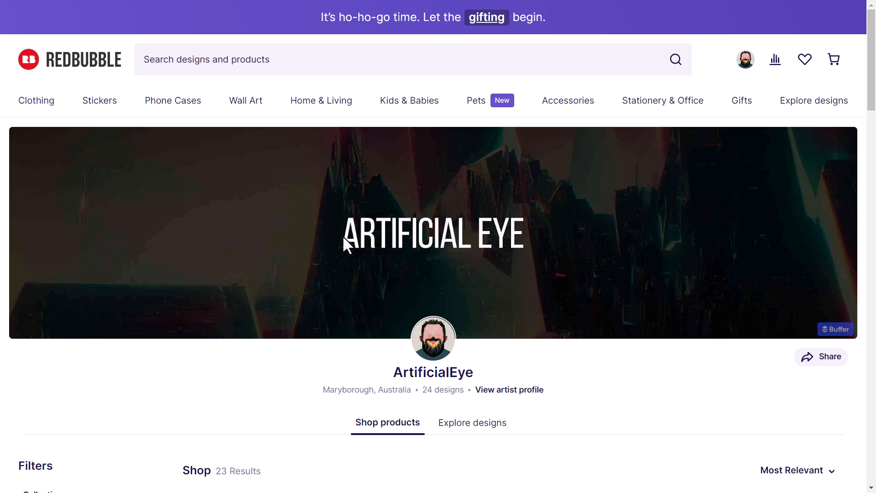
scroll(342, 234, "down", 6)
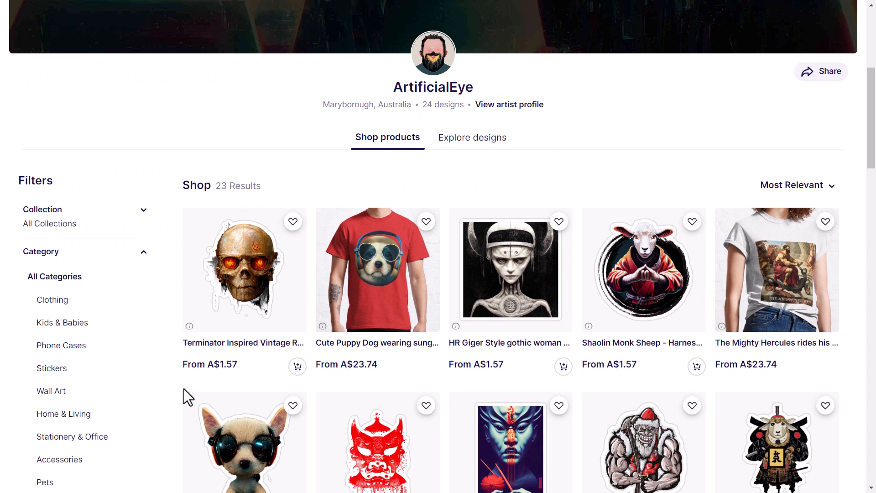
scroll(184, 387, "down", 4)
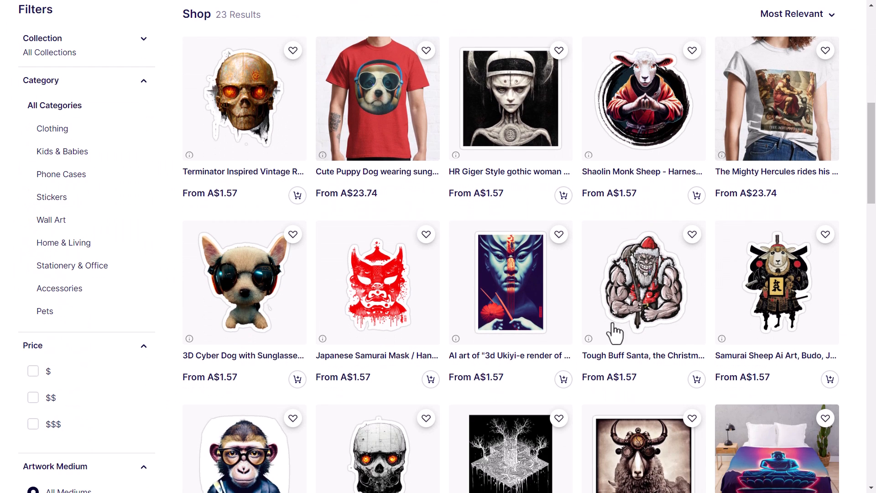
scroll(673, 267, "down", 4)
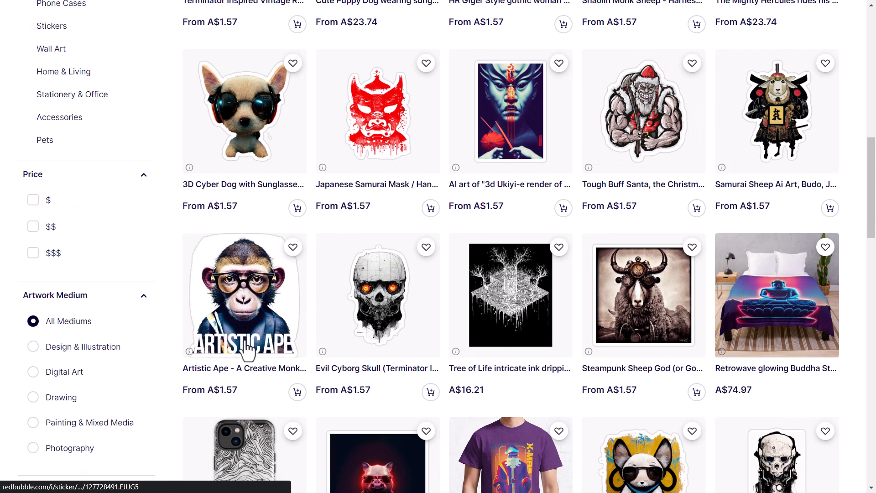
scroll(640, 314, "up", 5)
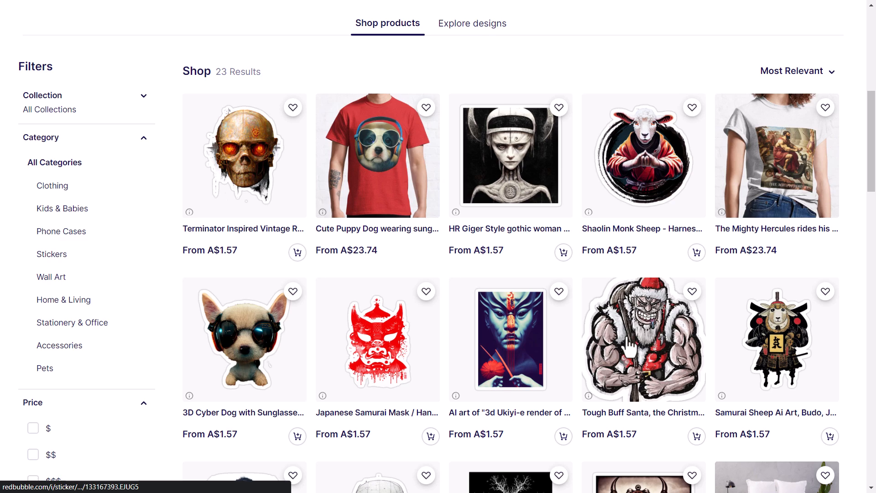
scroll(641, 344, "down", 7)
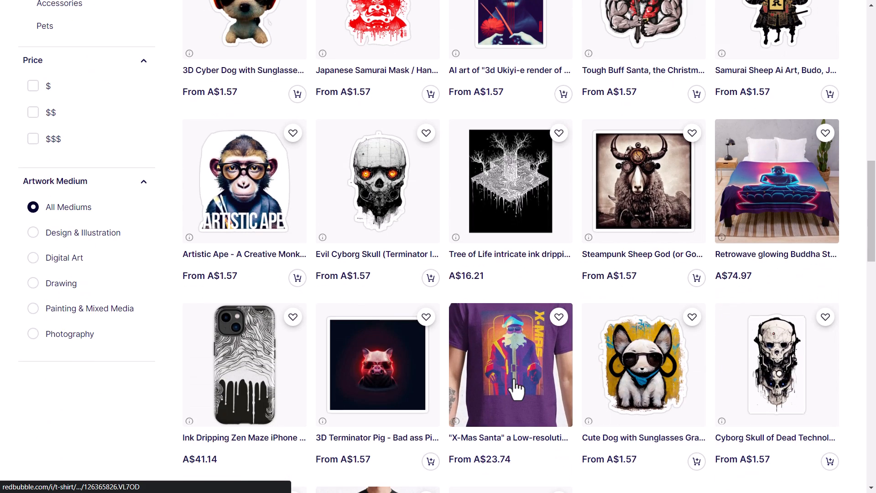
scroll(510, 259, "down", 3)
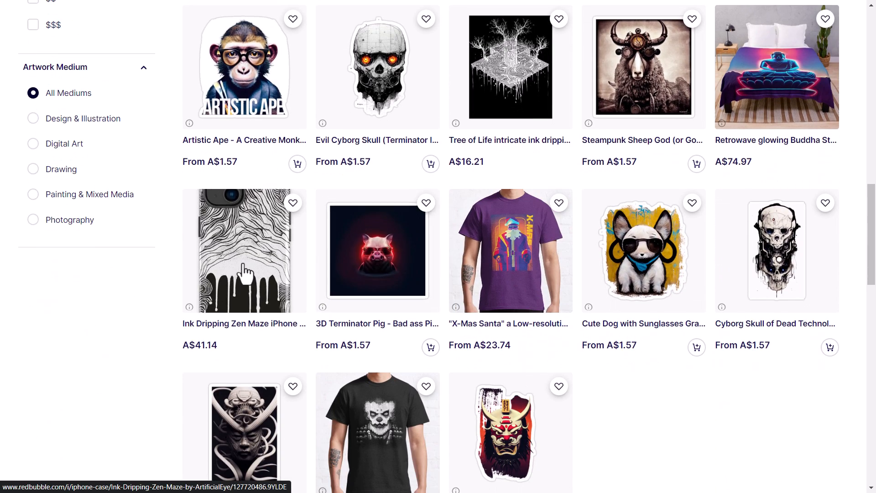
scroll(242, 255, "down", 3)
scroll(536, 374, "up", 6)
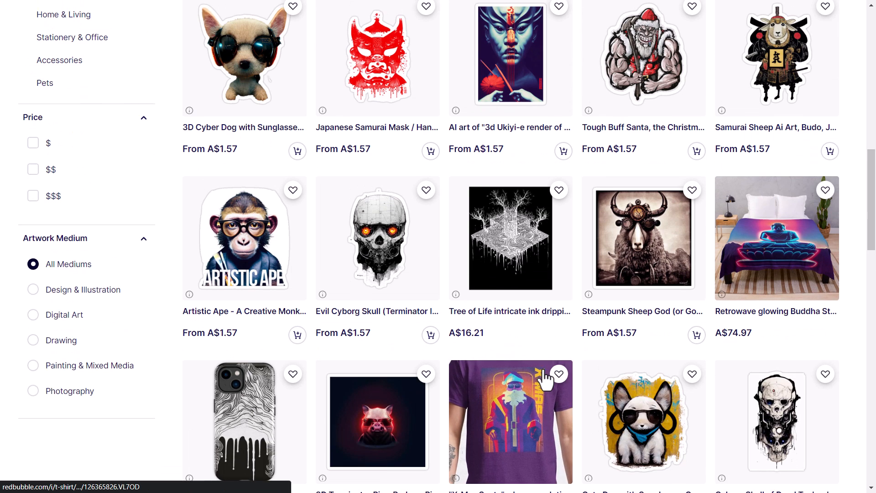
scroll(545, 378, "up", 6)
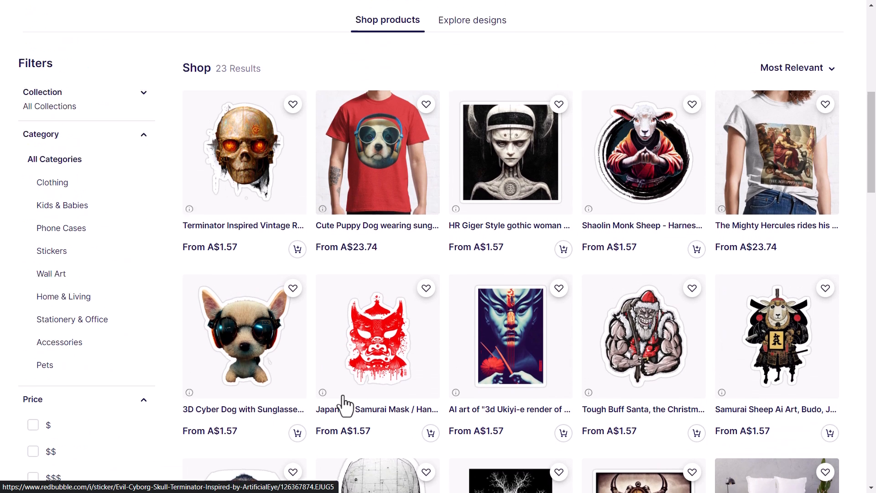